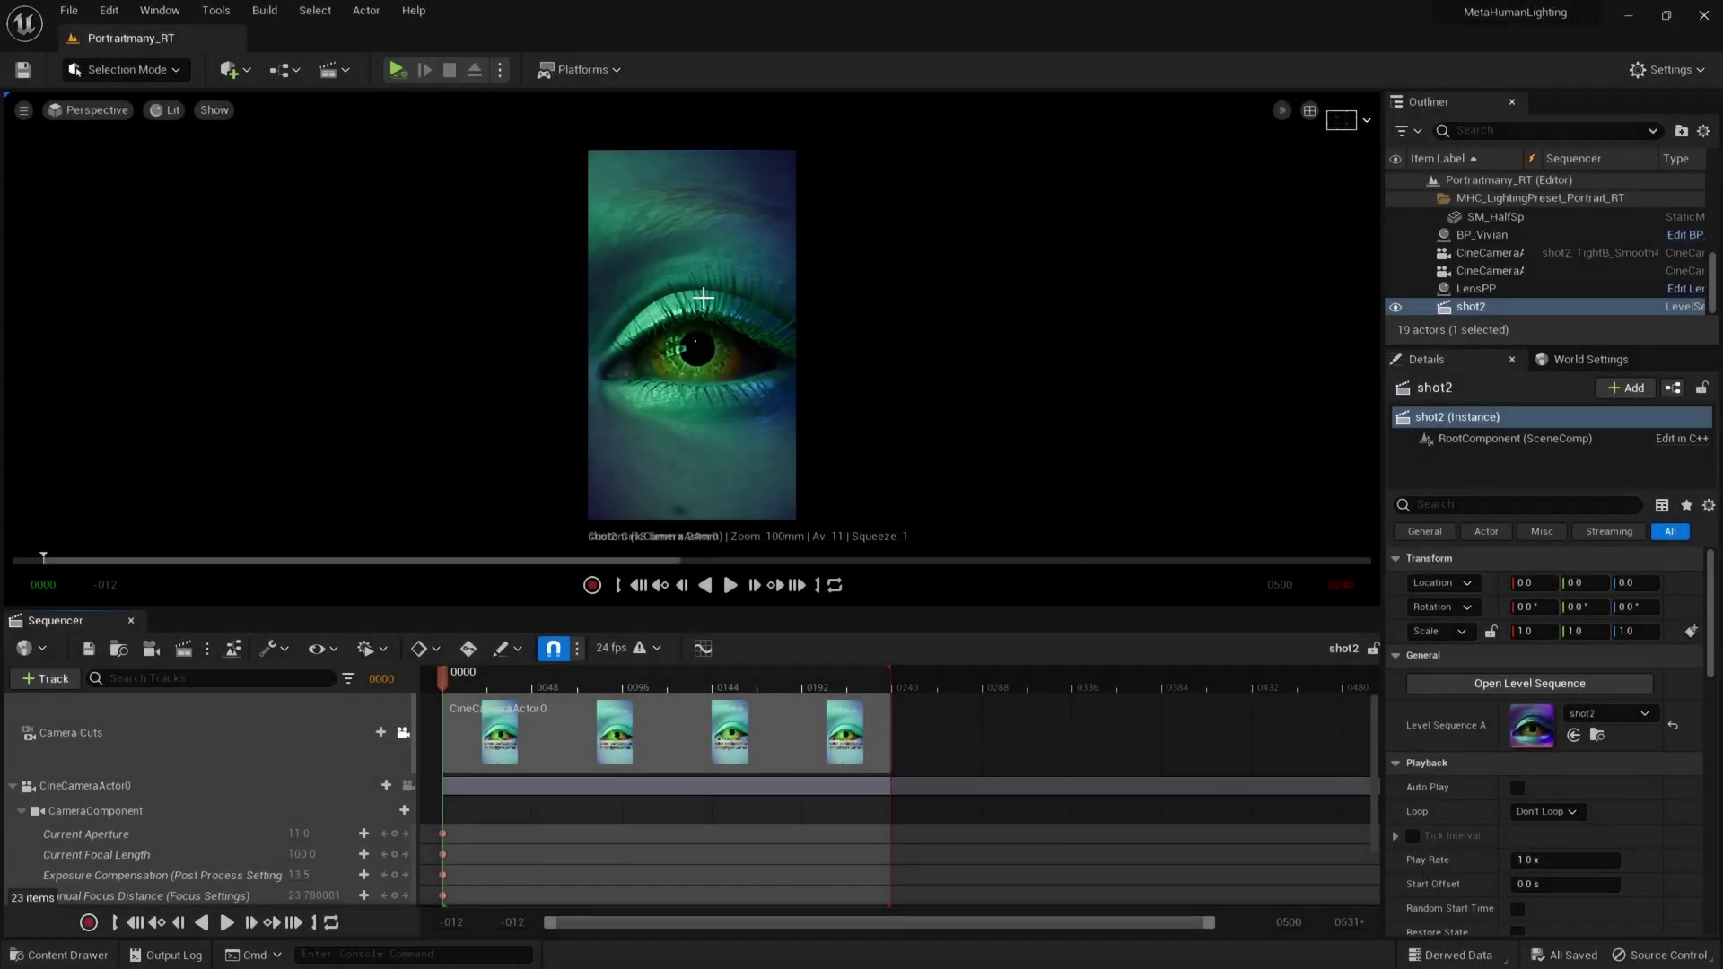
Step: Collapse the CineCameraActor0 track and unlock the viewport from the camera cuts
click(10, 787)
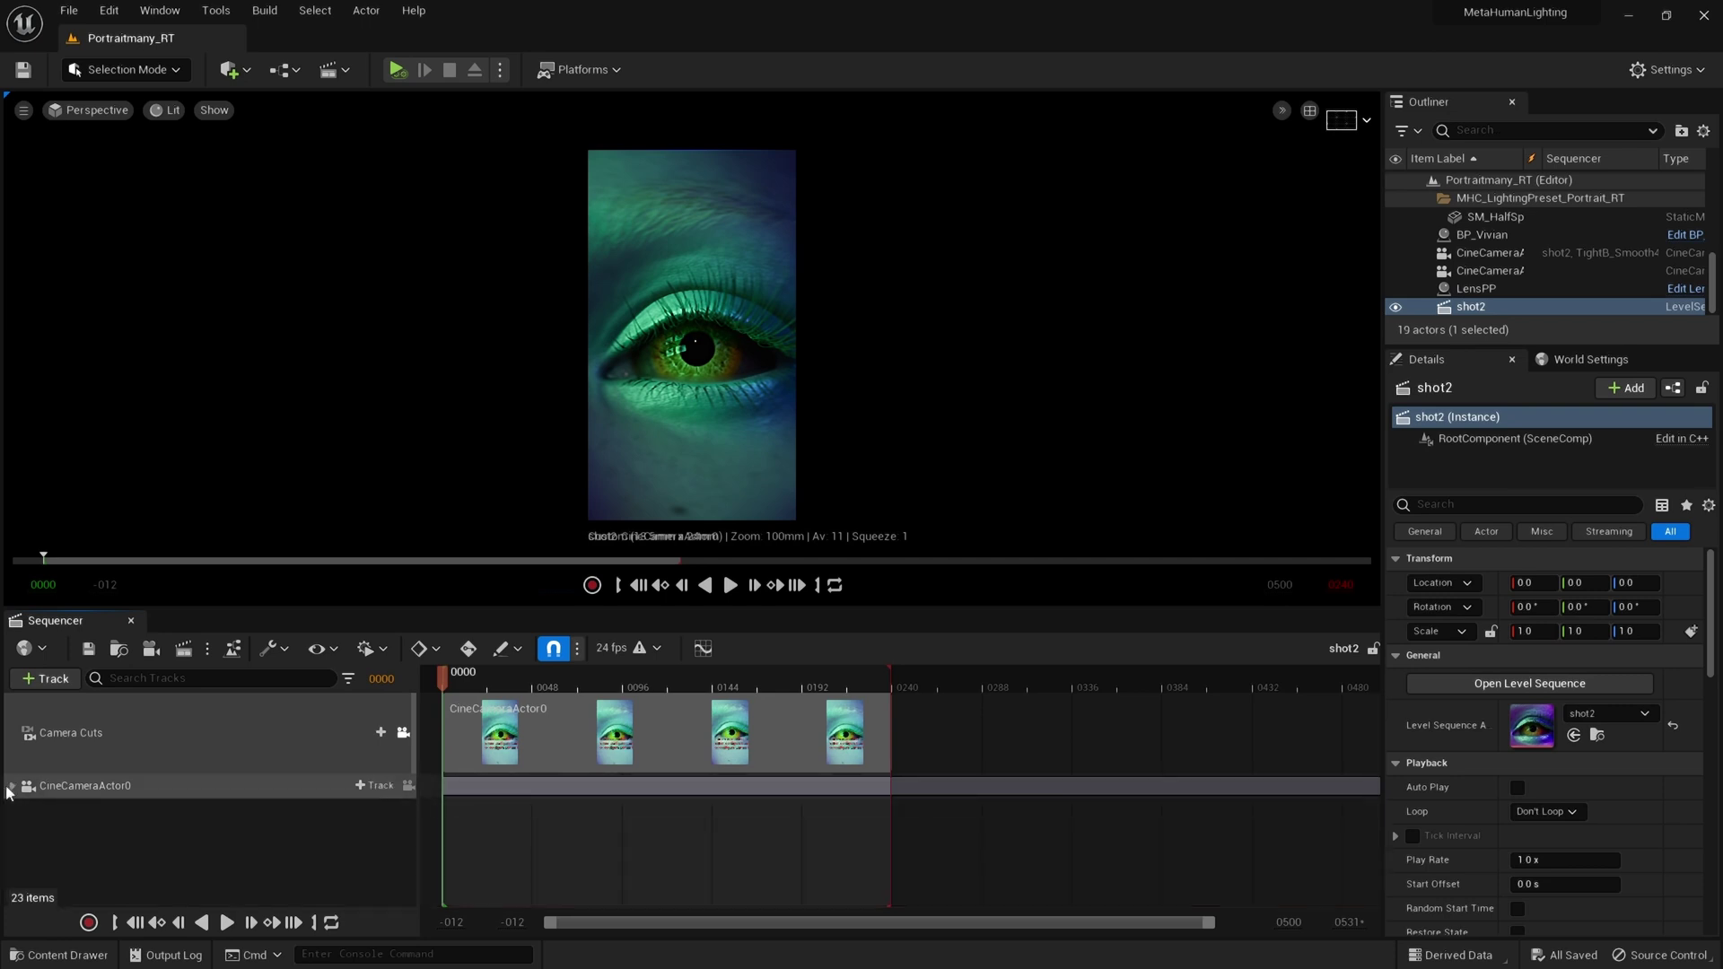
click(147, 795)
scroll(1559, 805, down, 5)
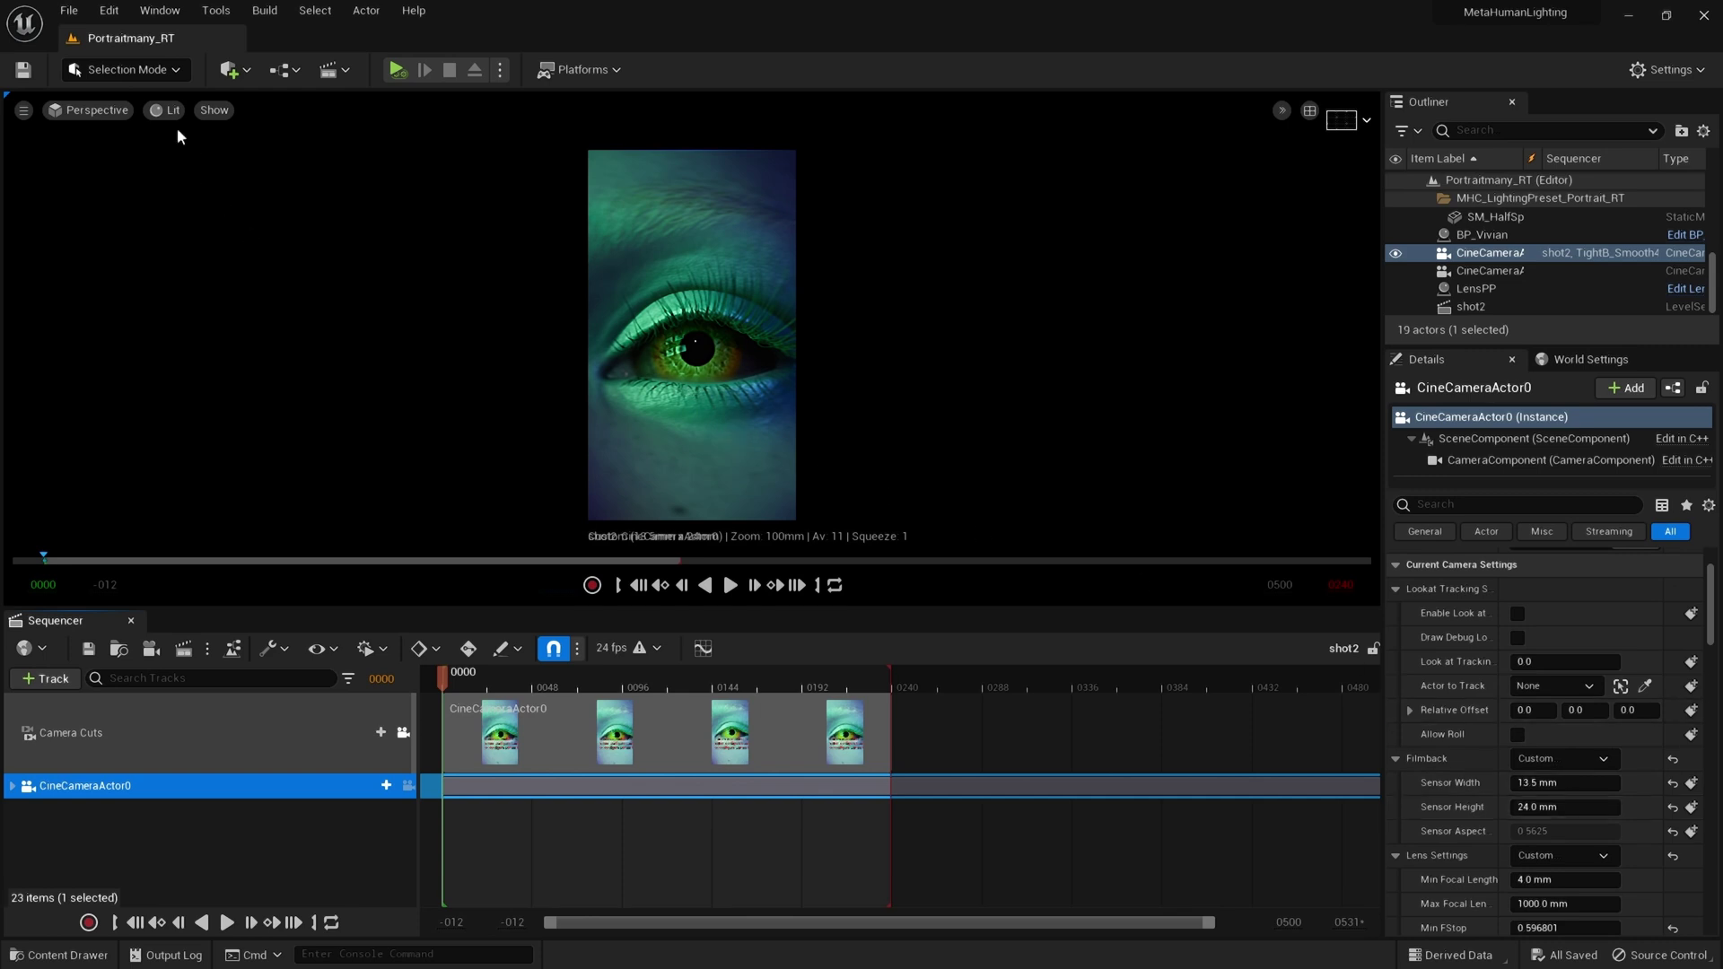
click(403, 732)
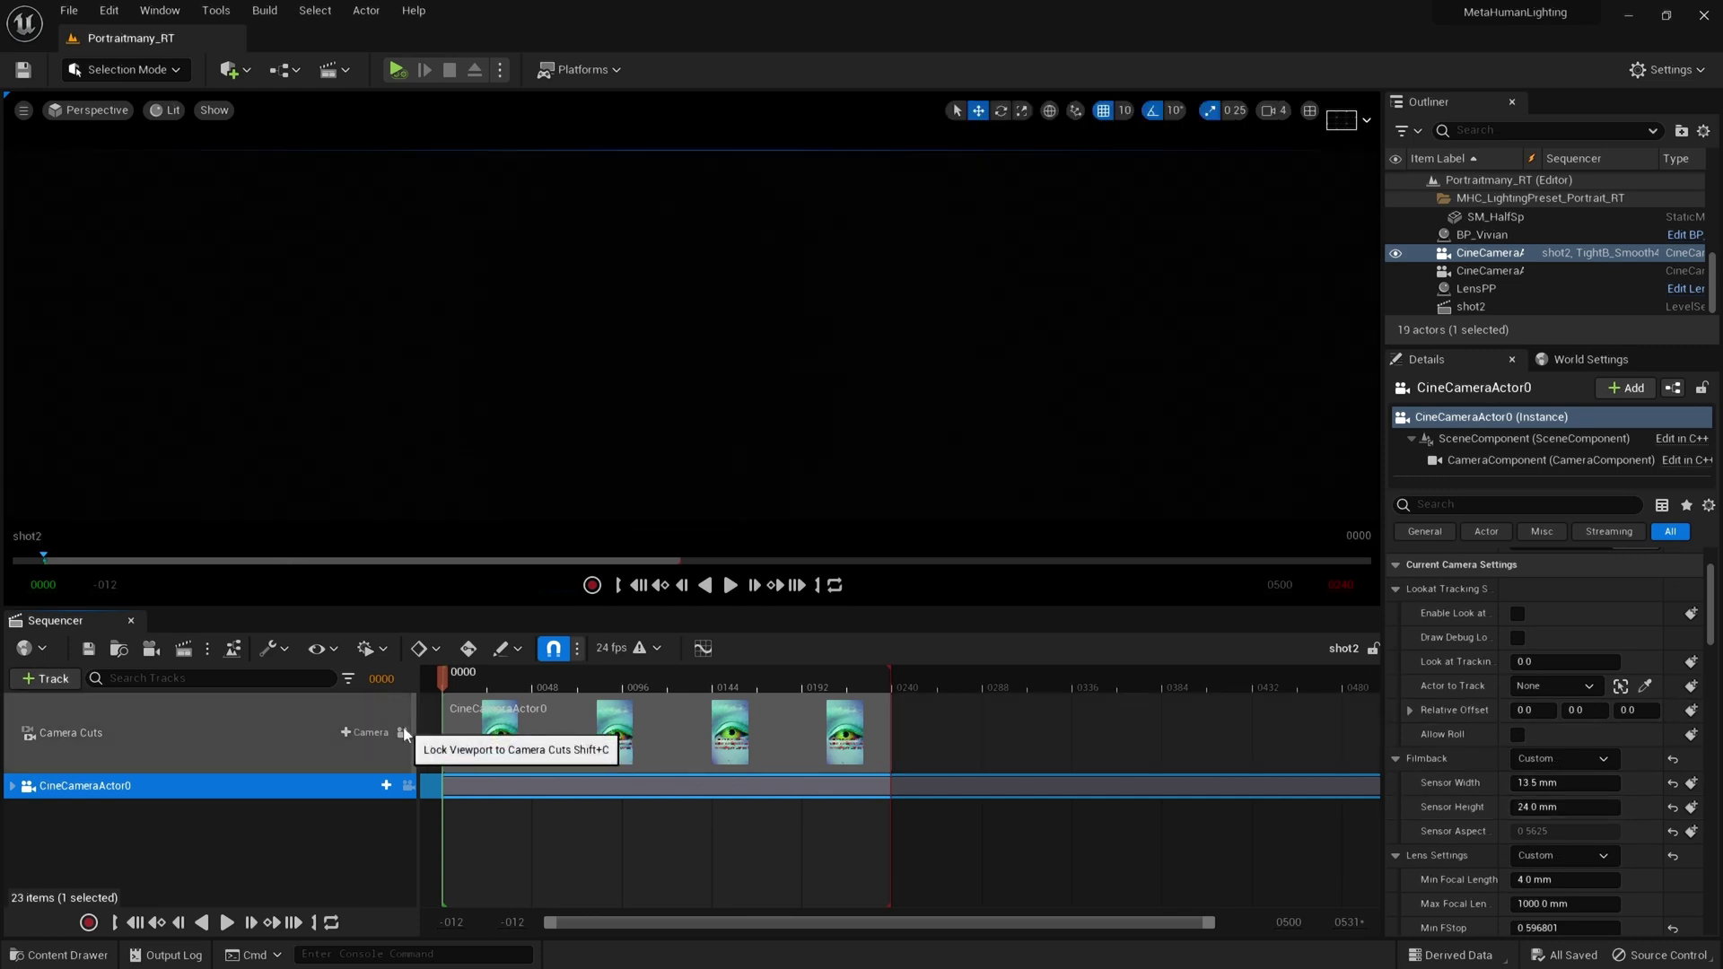
Step: Switch the viewport to Unlit view mode and select the AirGlow plane behind the head
click(166, 110)
click(196, 178)
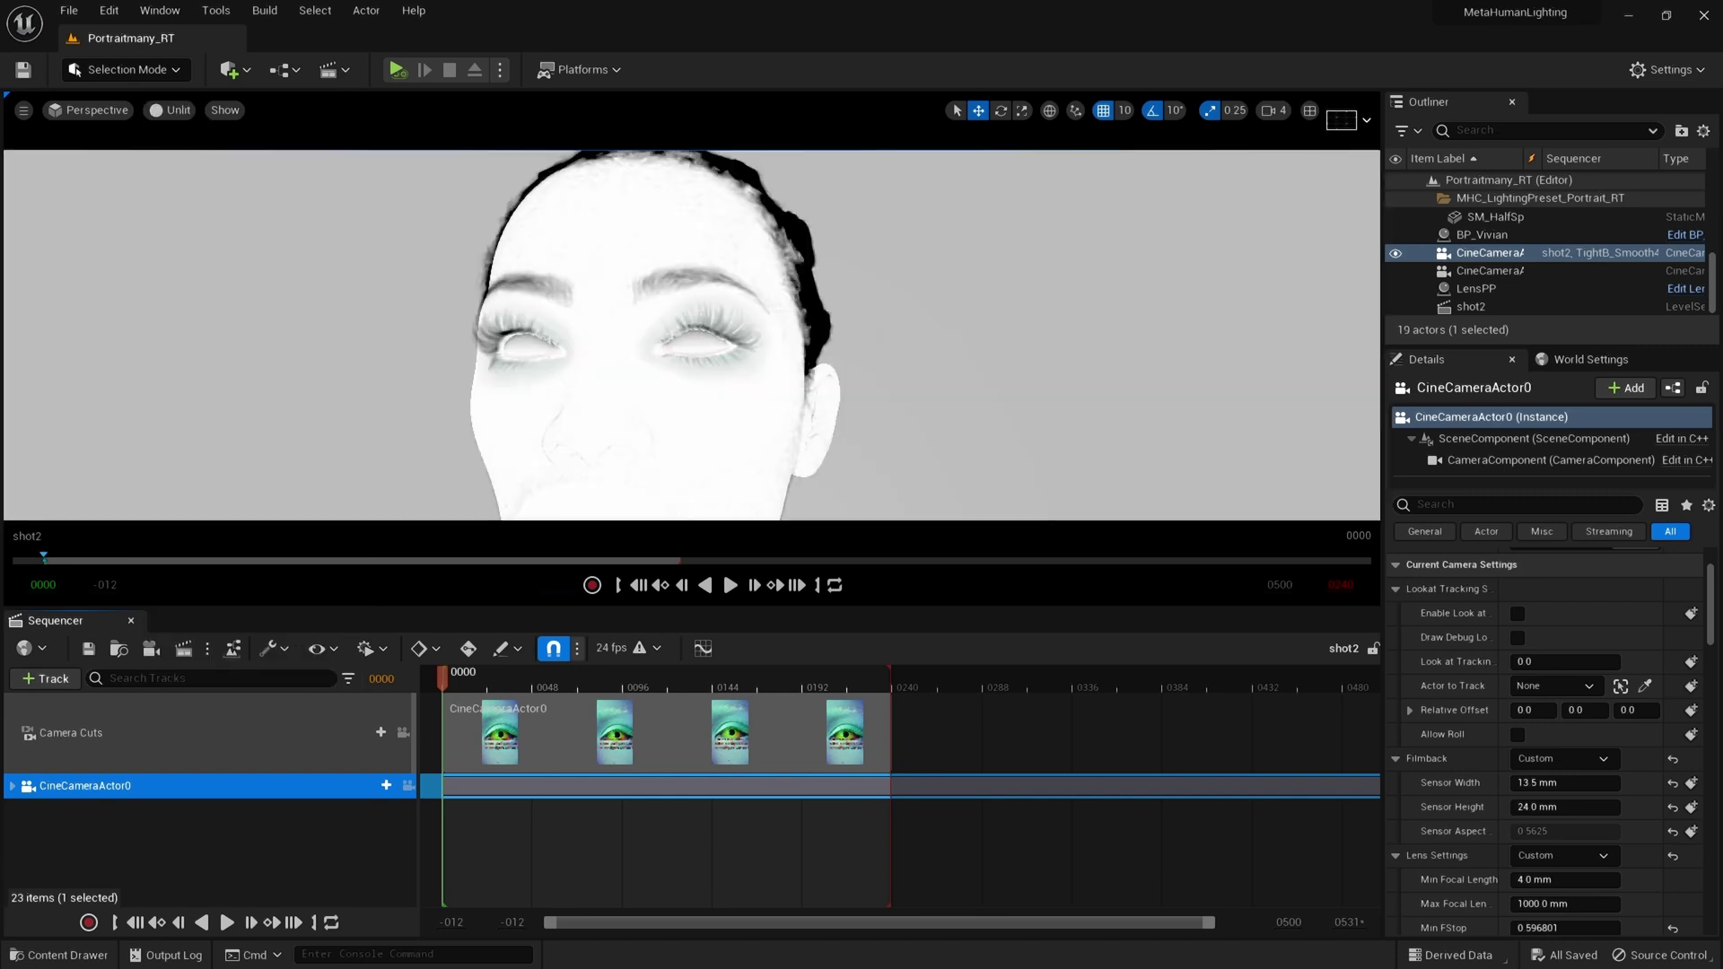
click(688, 389)
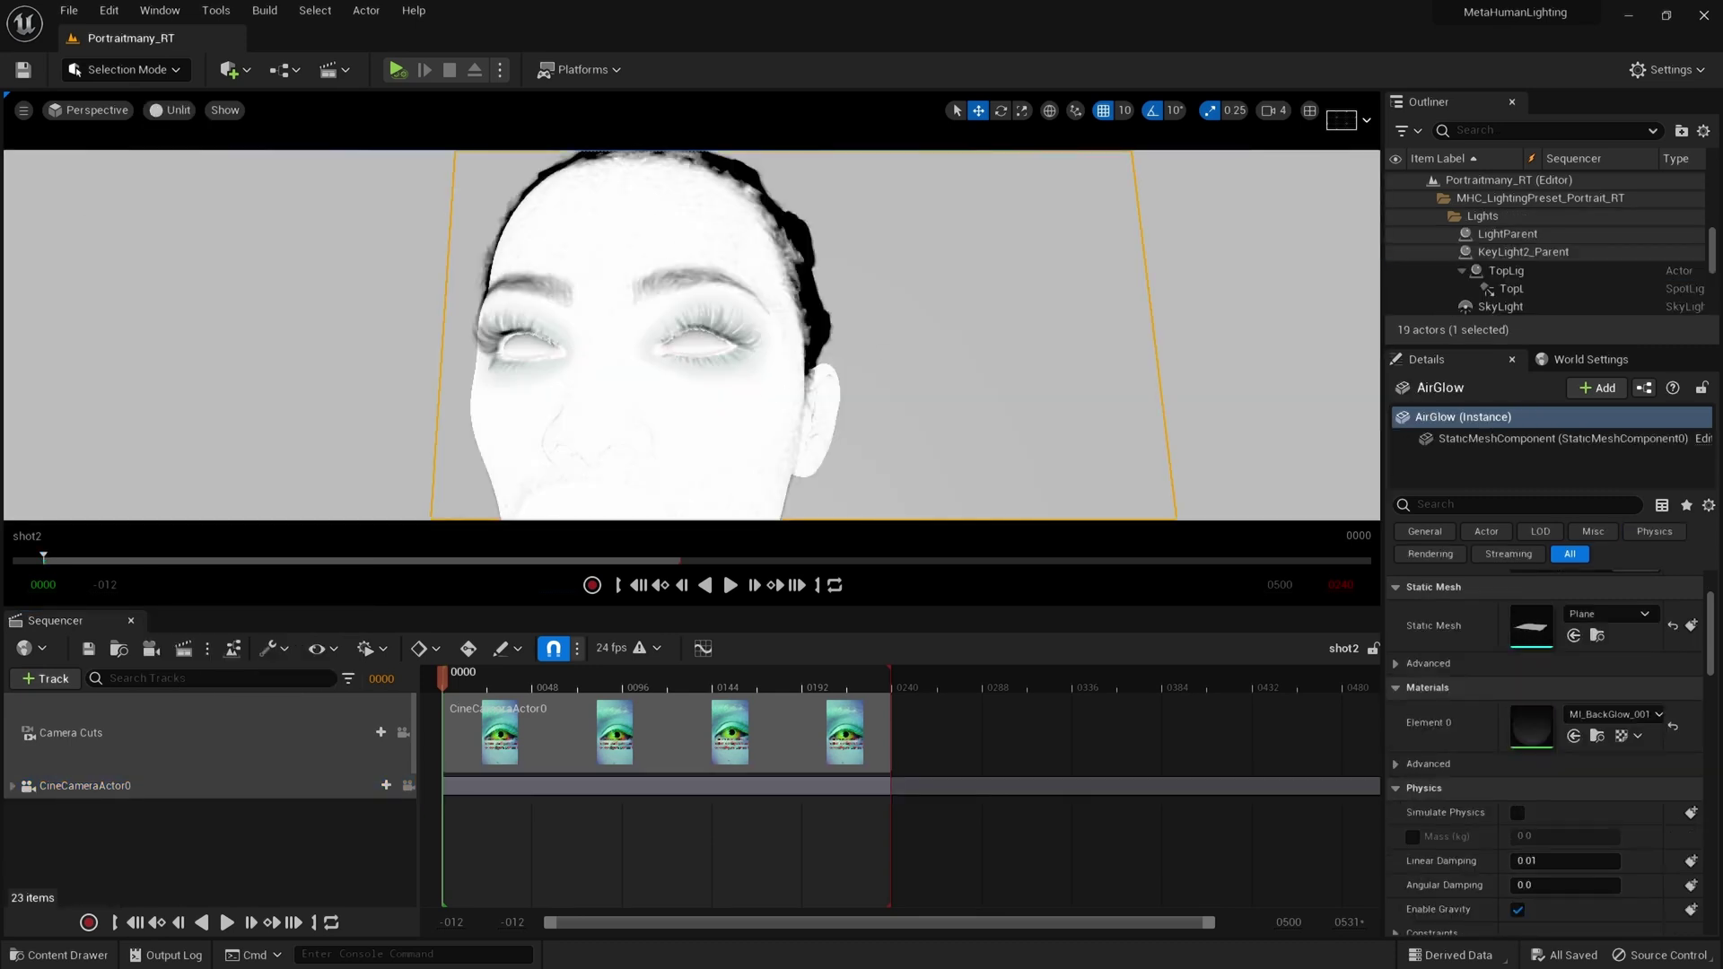
Step: Orbit out to see the lights, camera and head, then open the FaceColor_MAIN texture
right_drag(688, 359, 620, 359)
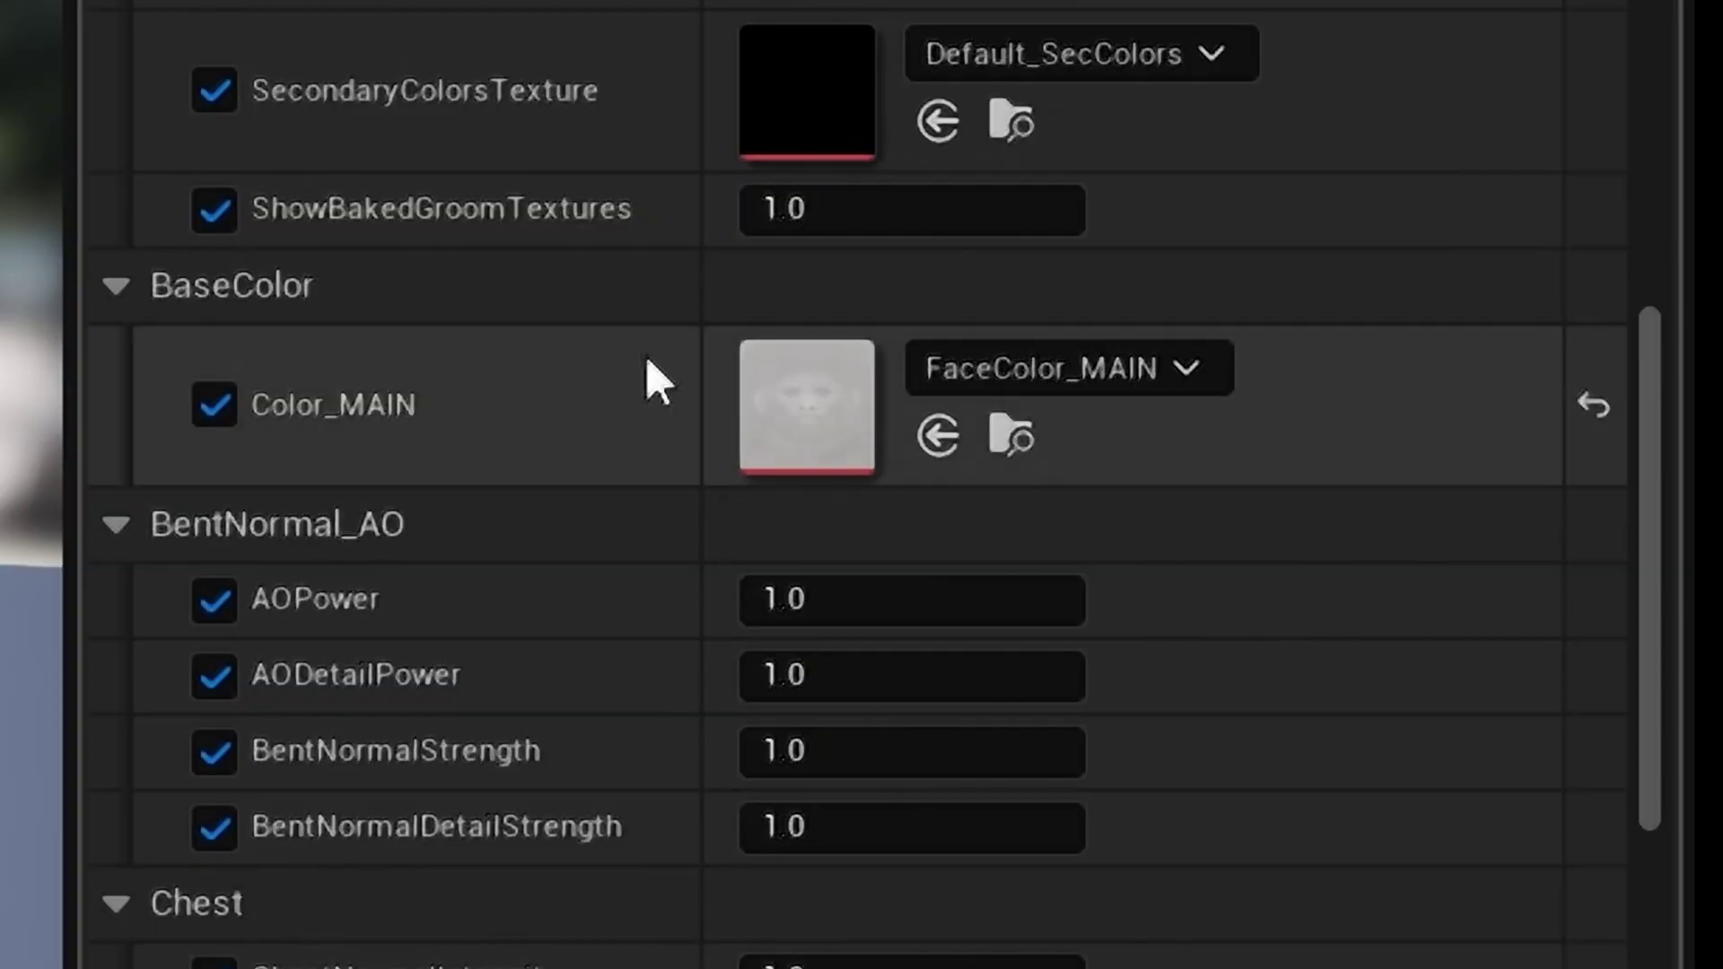
double_click(790, 442)
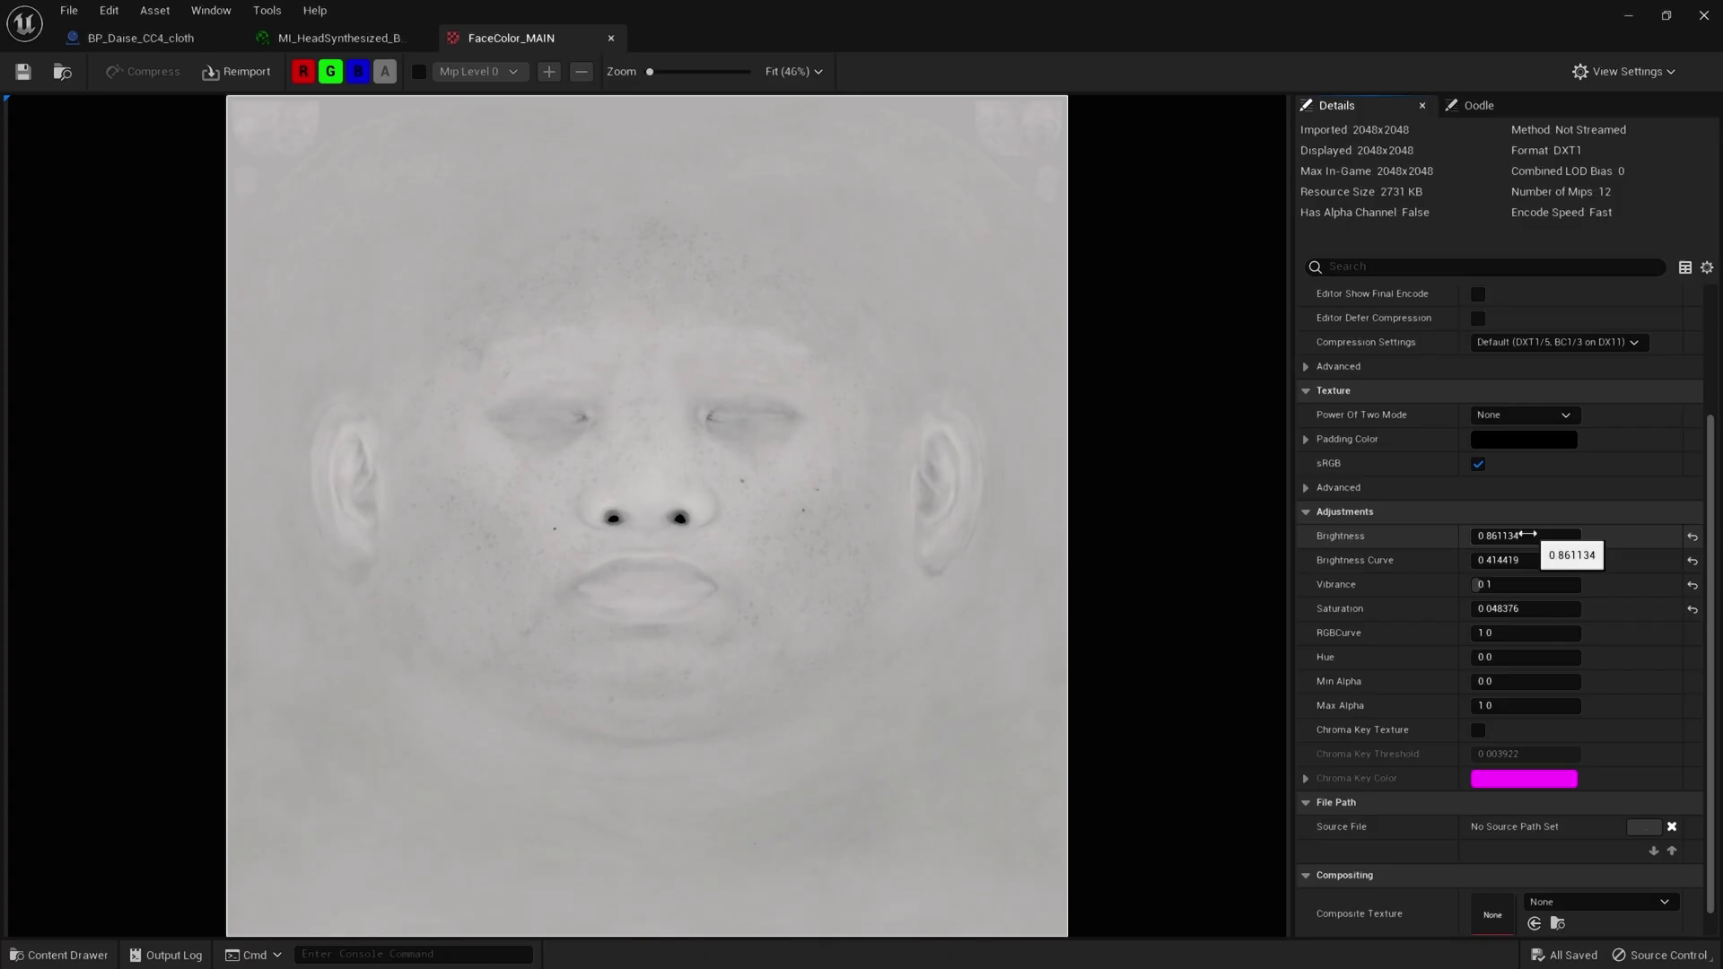
drag(1544, 535, 1487, 532)
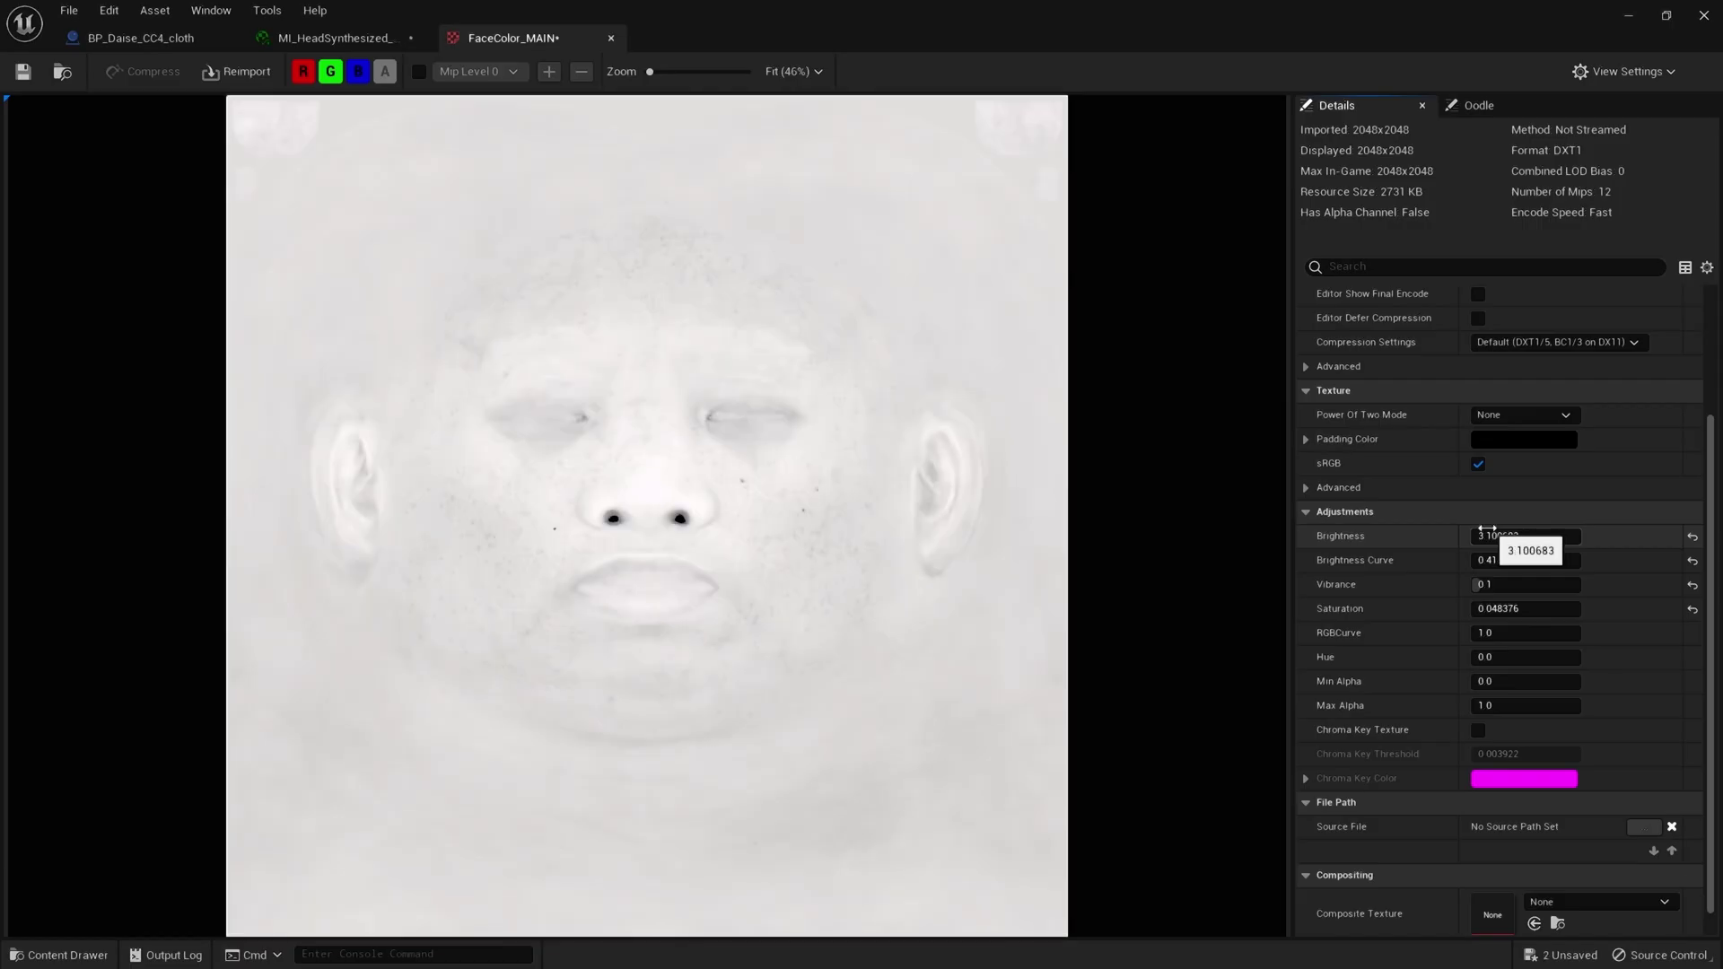
key(ctrl+z)
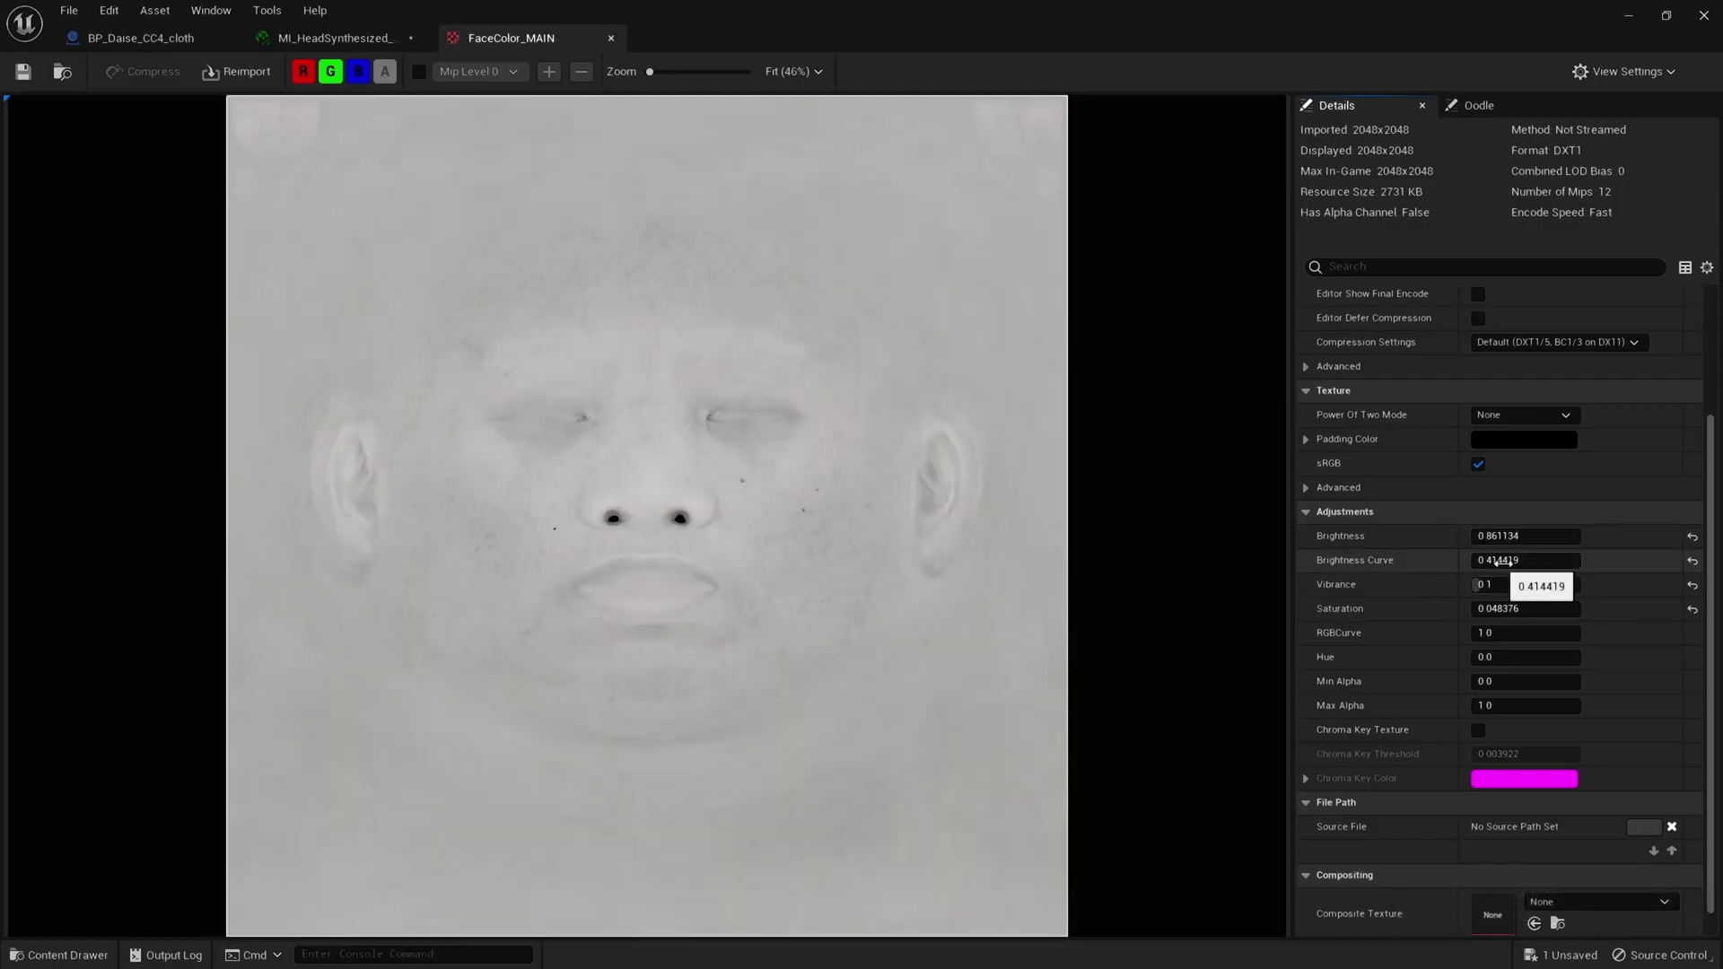
scroll(762, 565, up, 5)
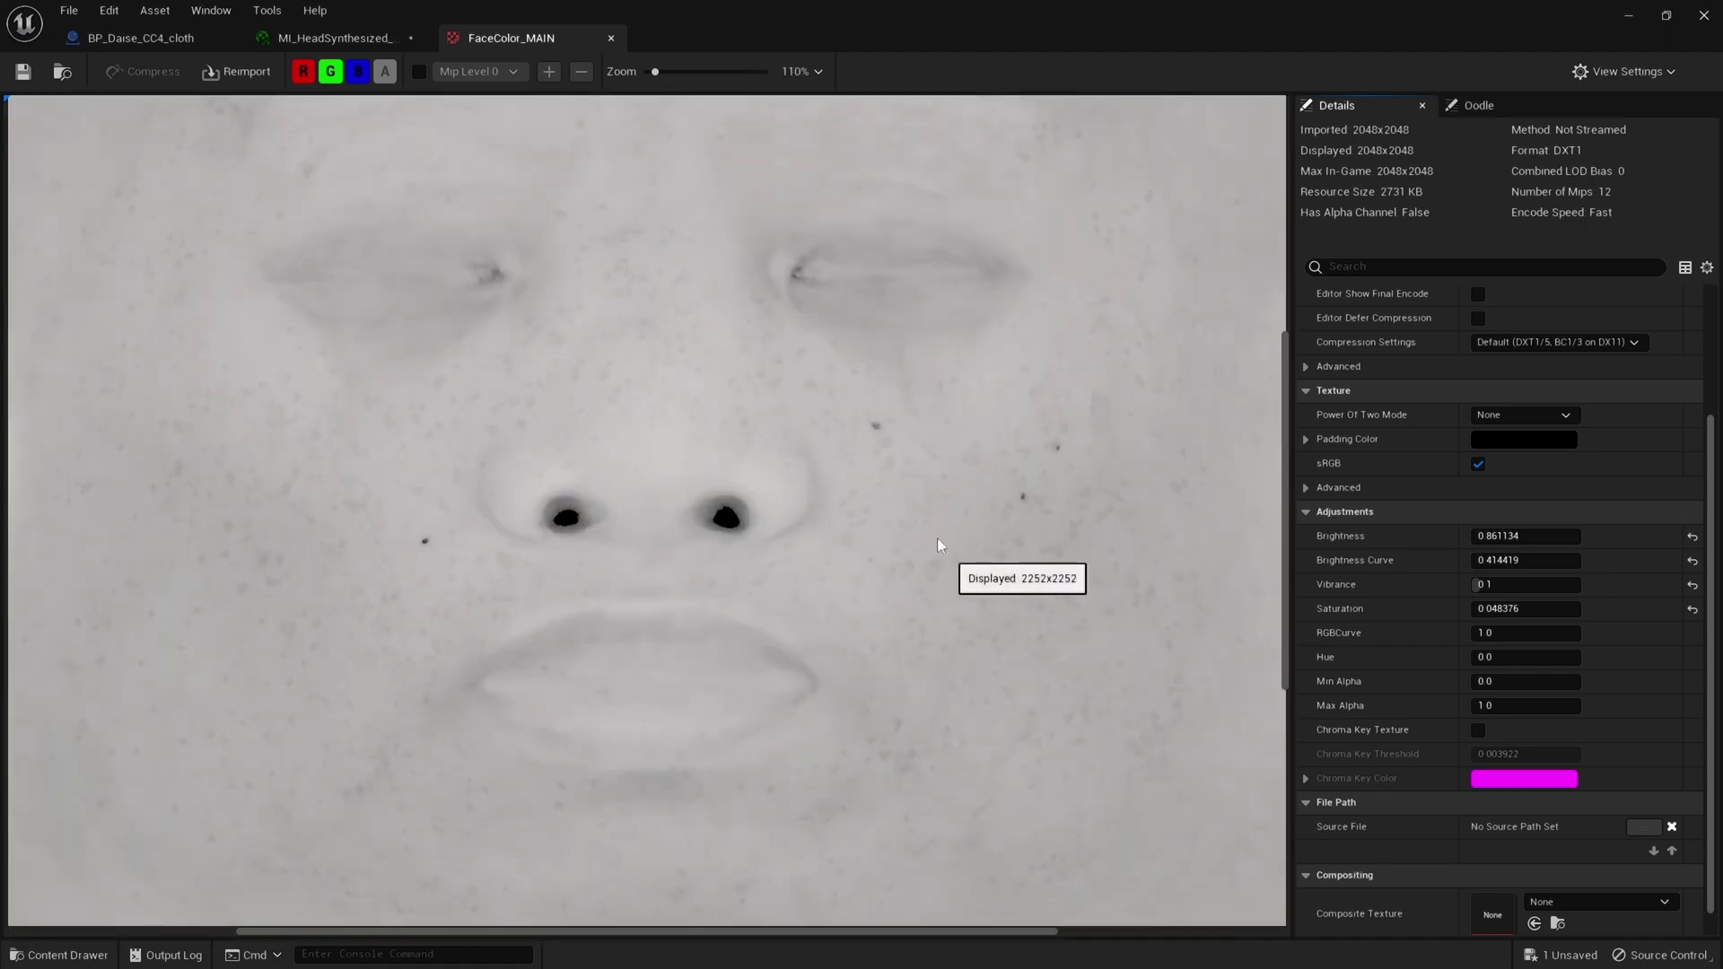
scroll(965, 529, down, 4)
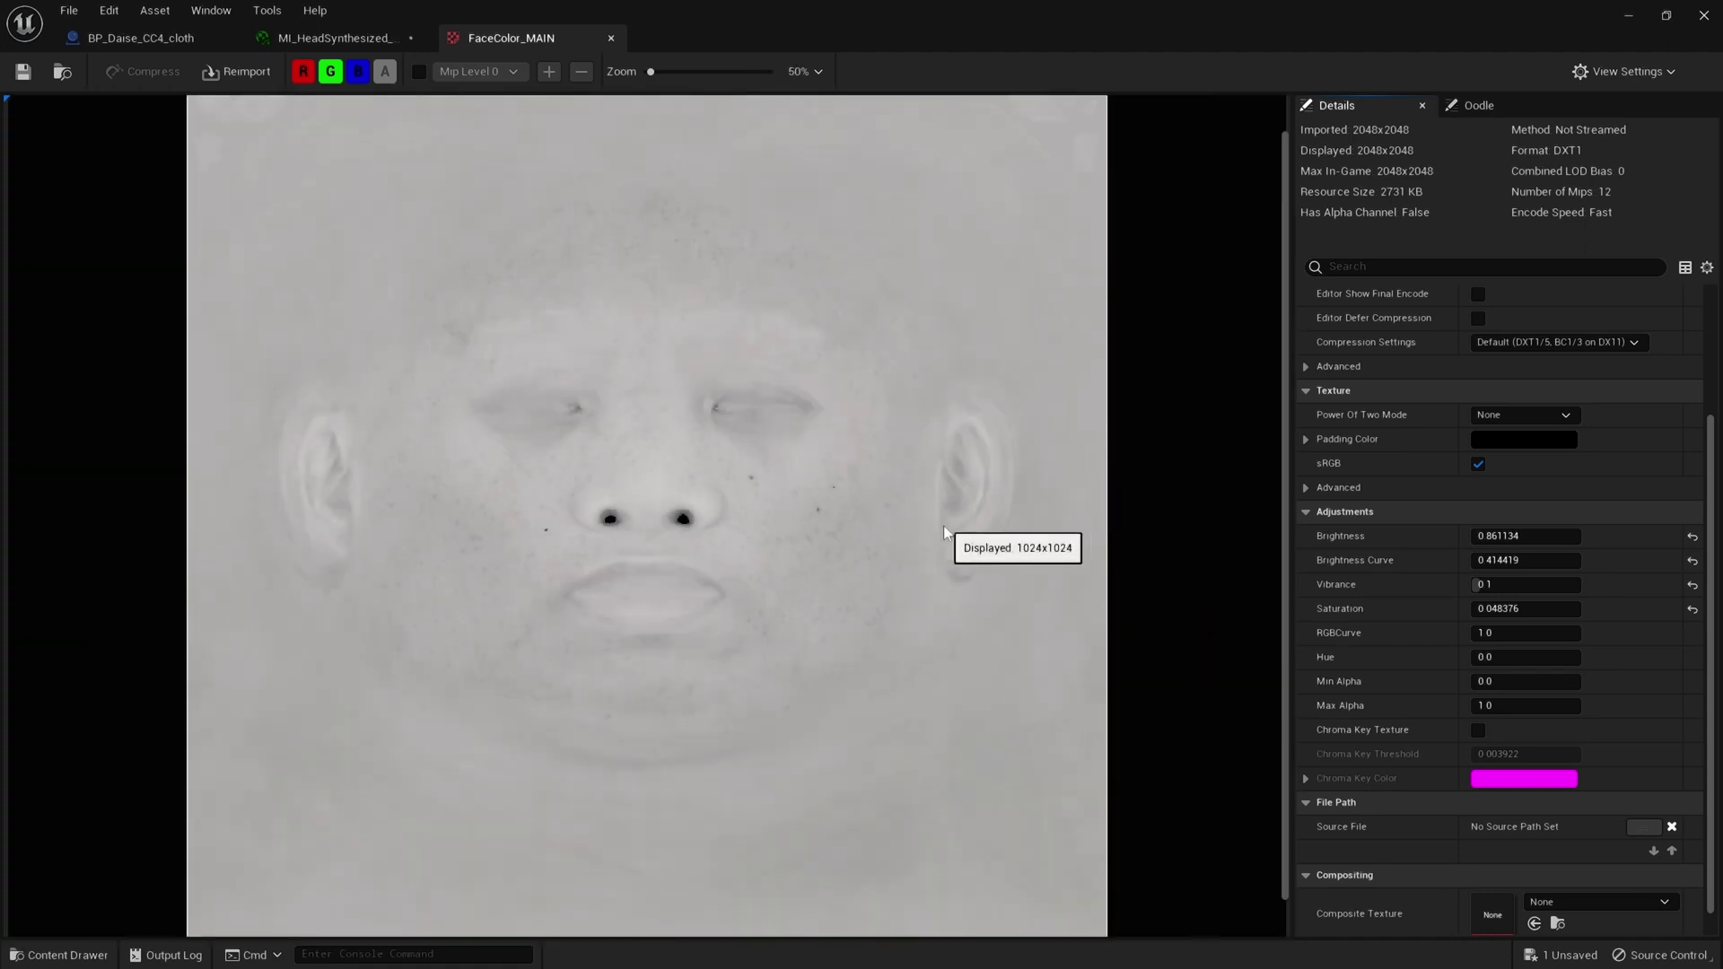
Step: Close FaceColor_MAIN, filter then clear the head material's parameter search, and browse the EyeMakeup parameters
click(611, 38)
scroll(1442, 445, up, 10)
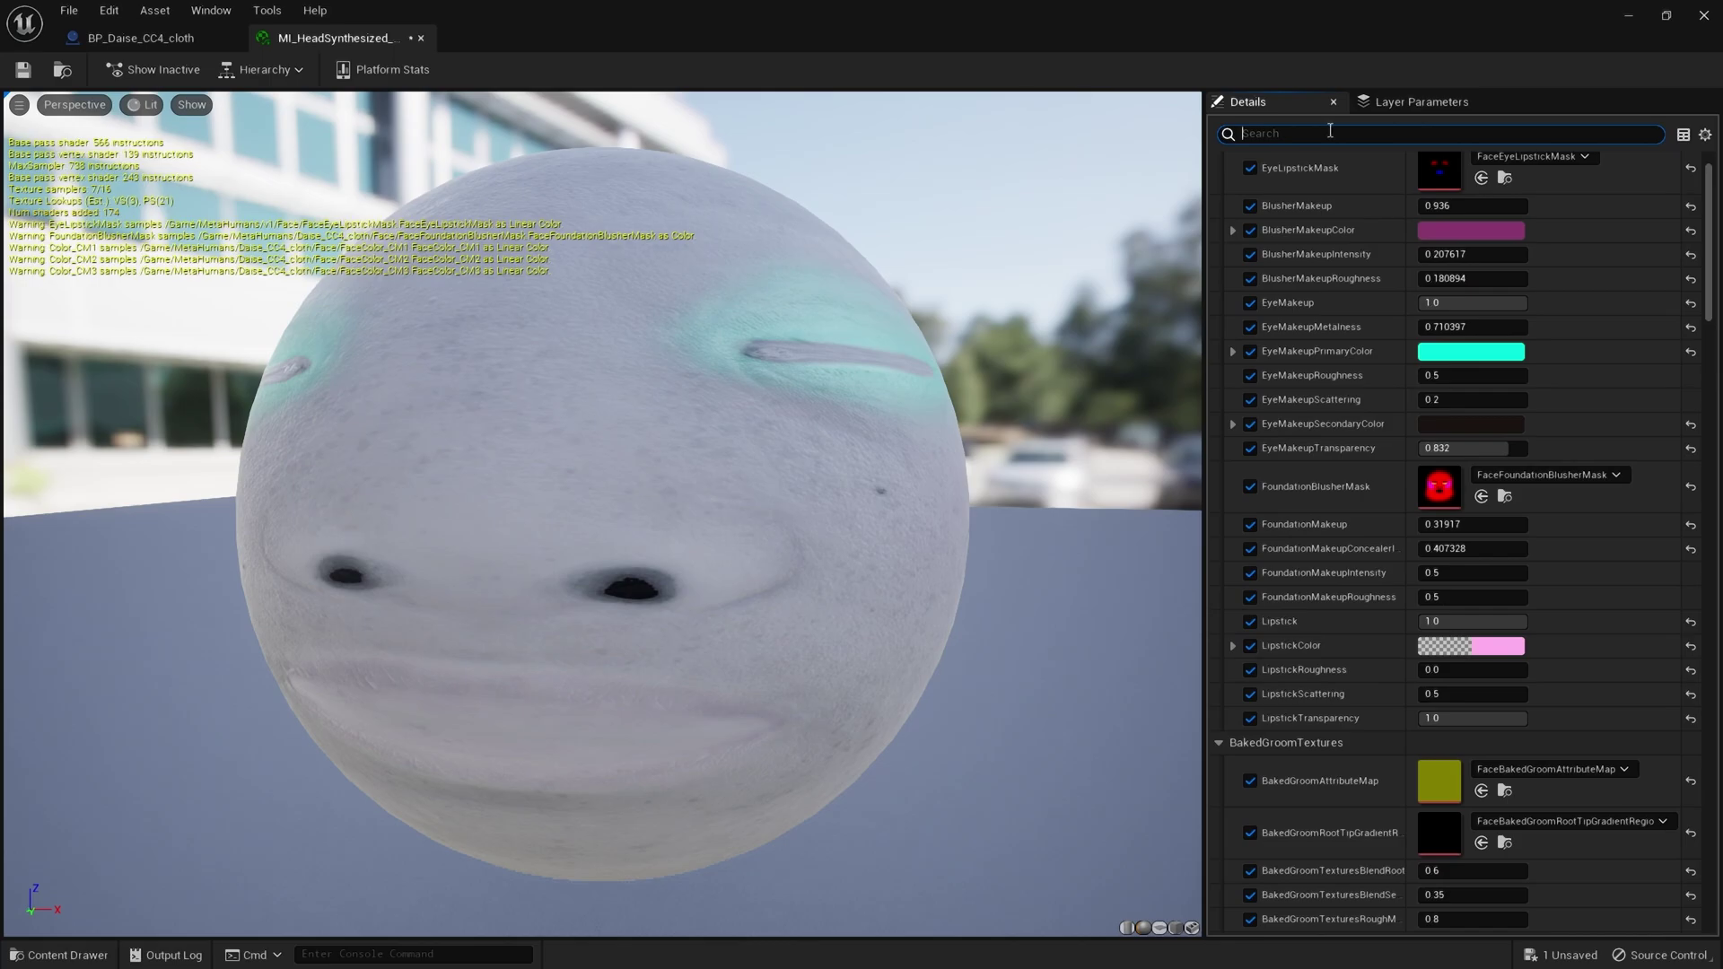
text(nimated)
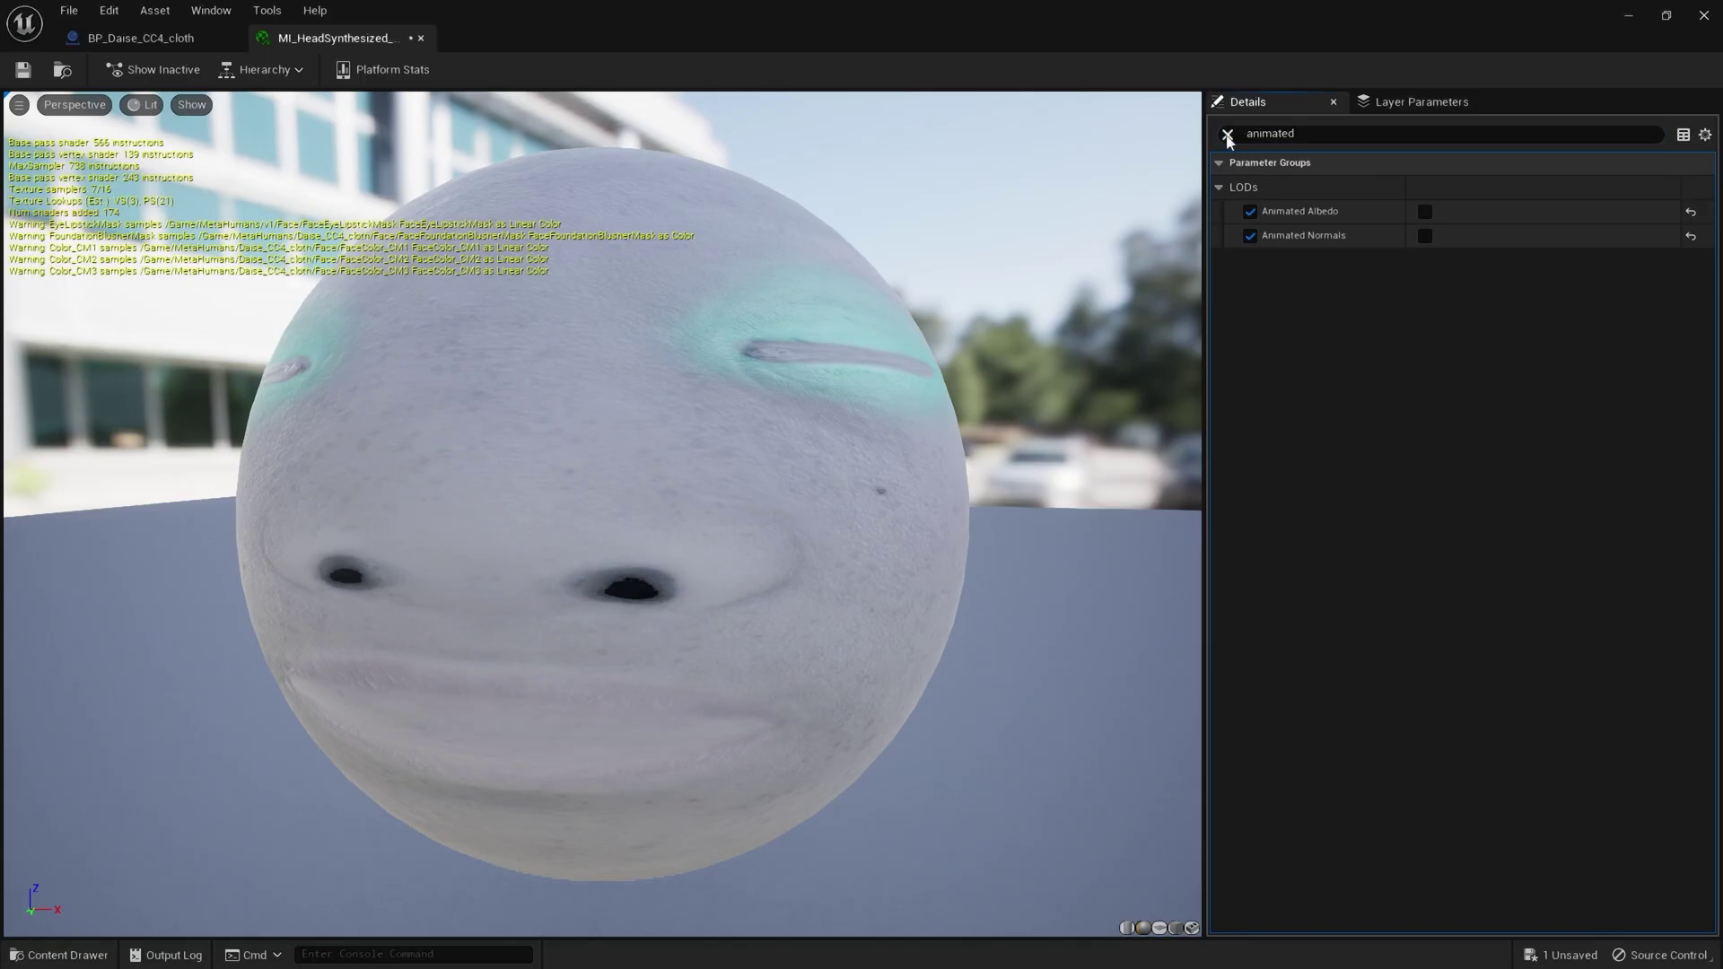
click(1227, 135)
scroll(1311, 557, down, 5)
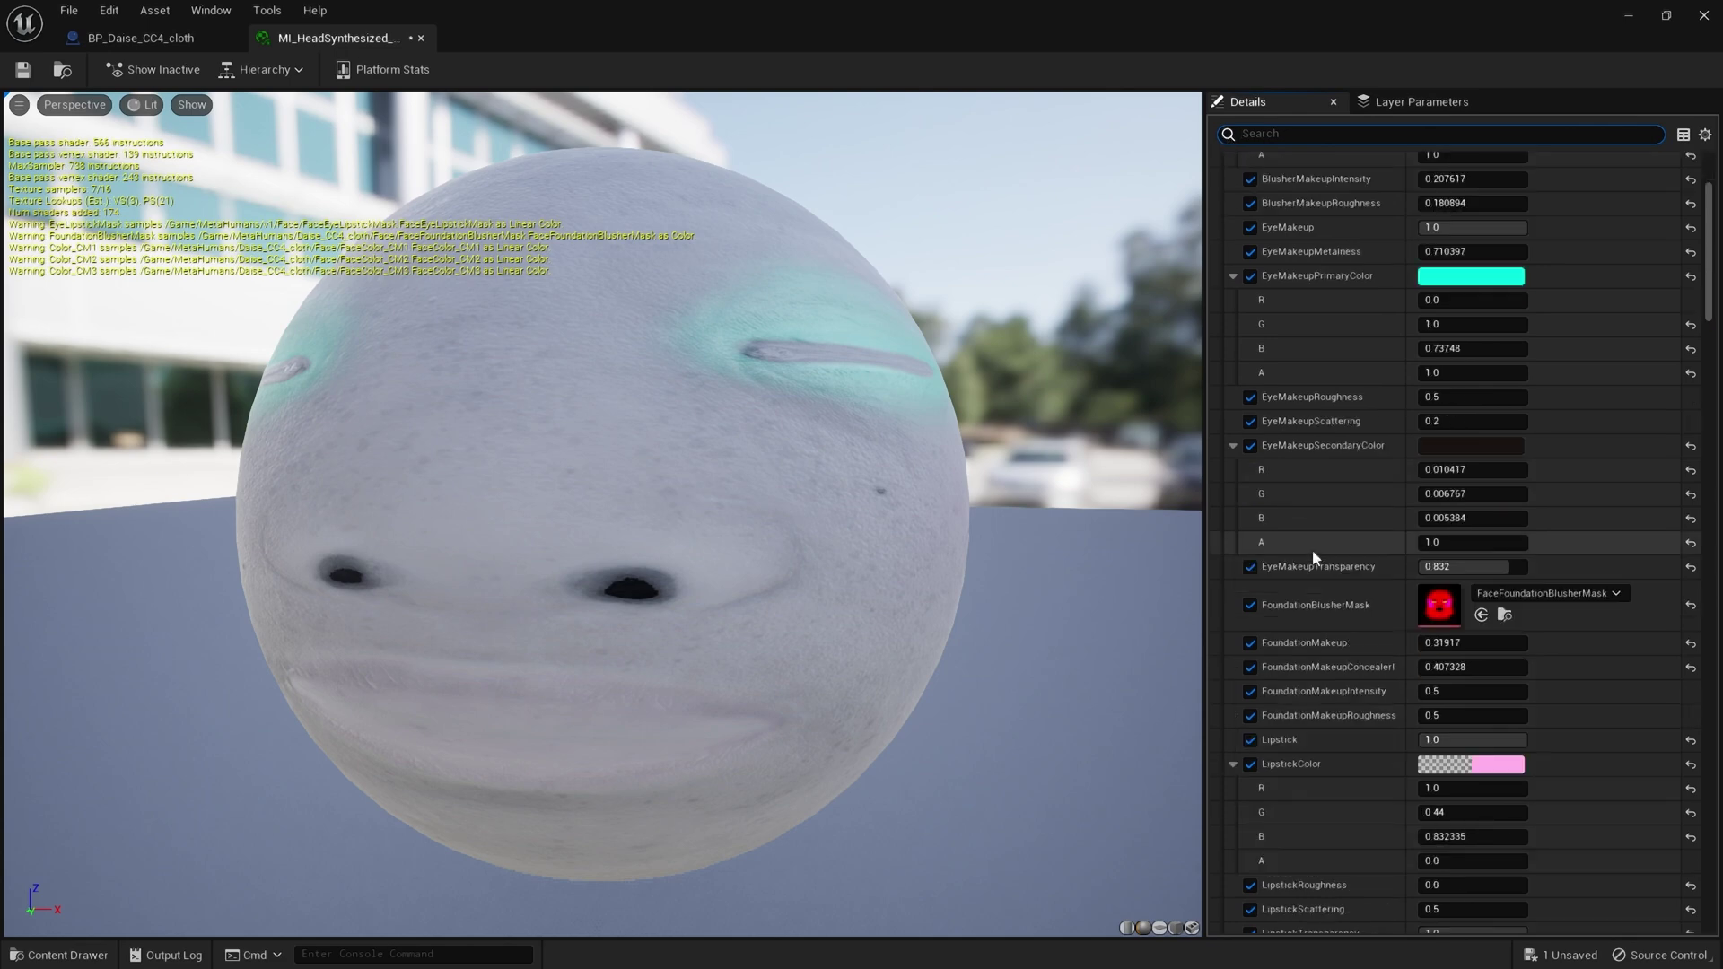
scroll(1319, 556, up, 3)
drag(897, 503, 752, 470)
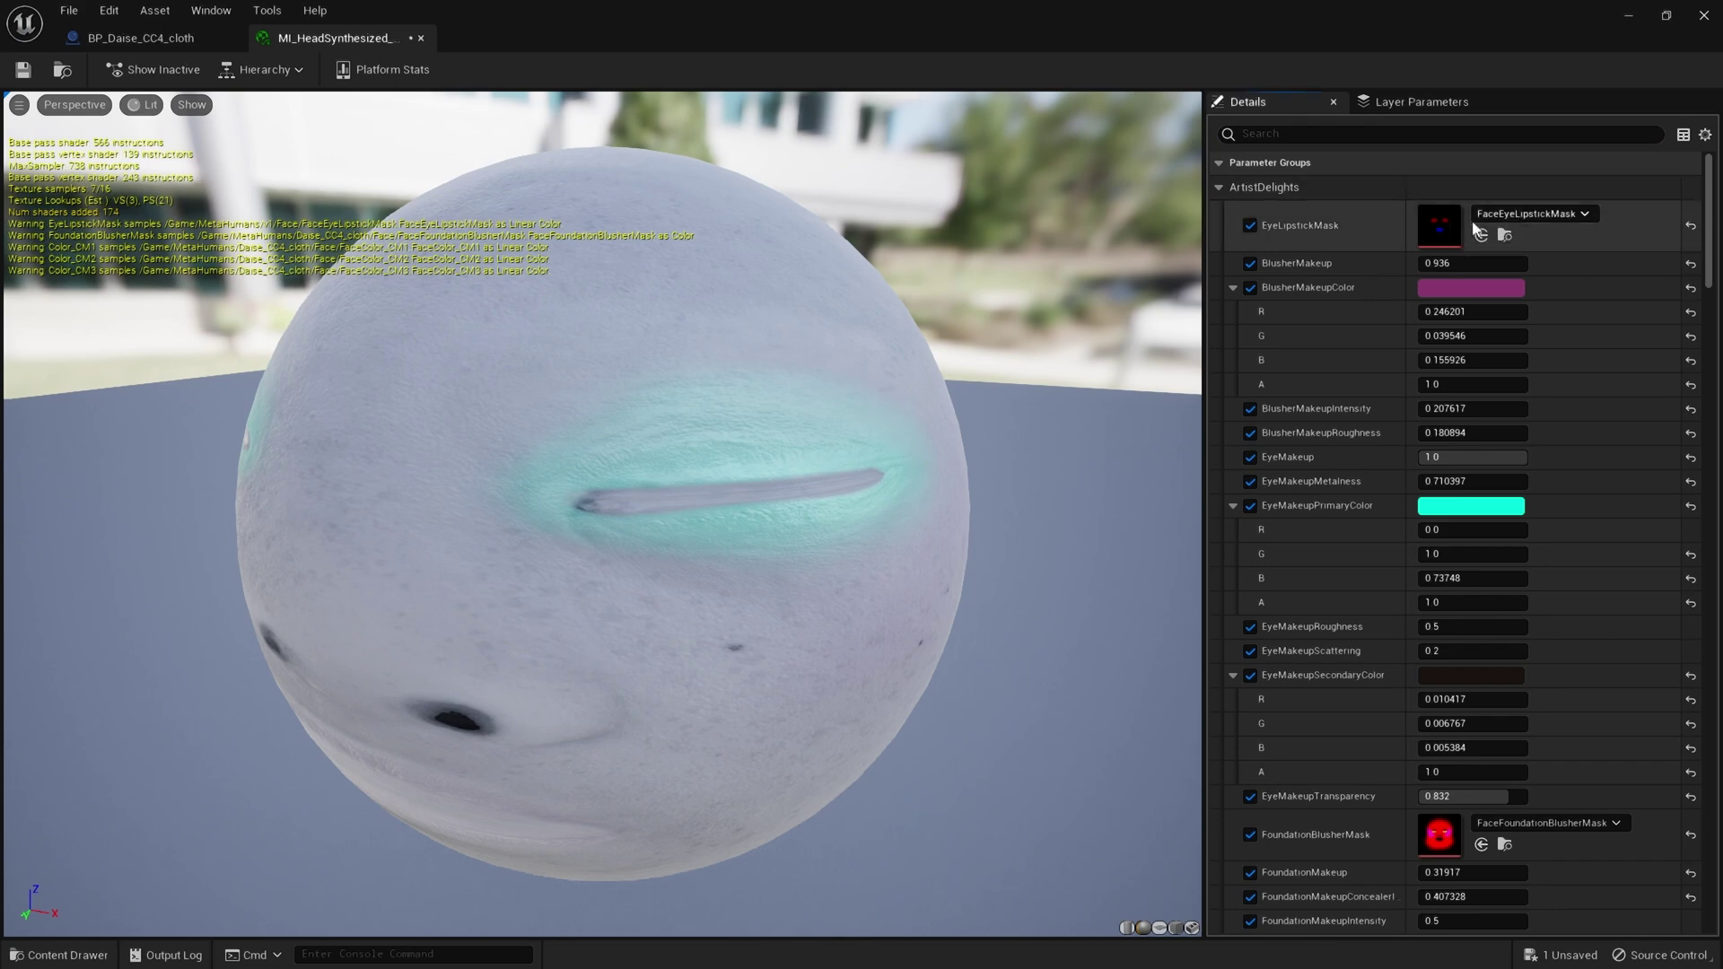
double_click(1439, 227)
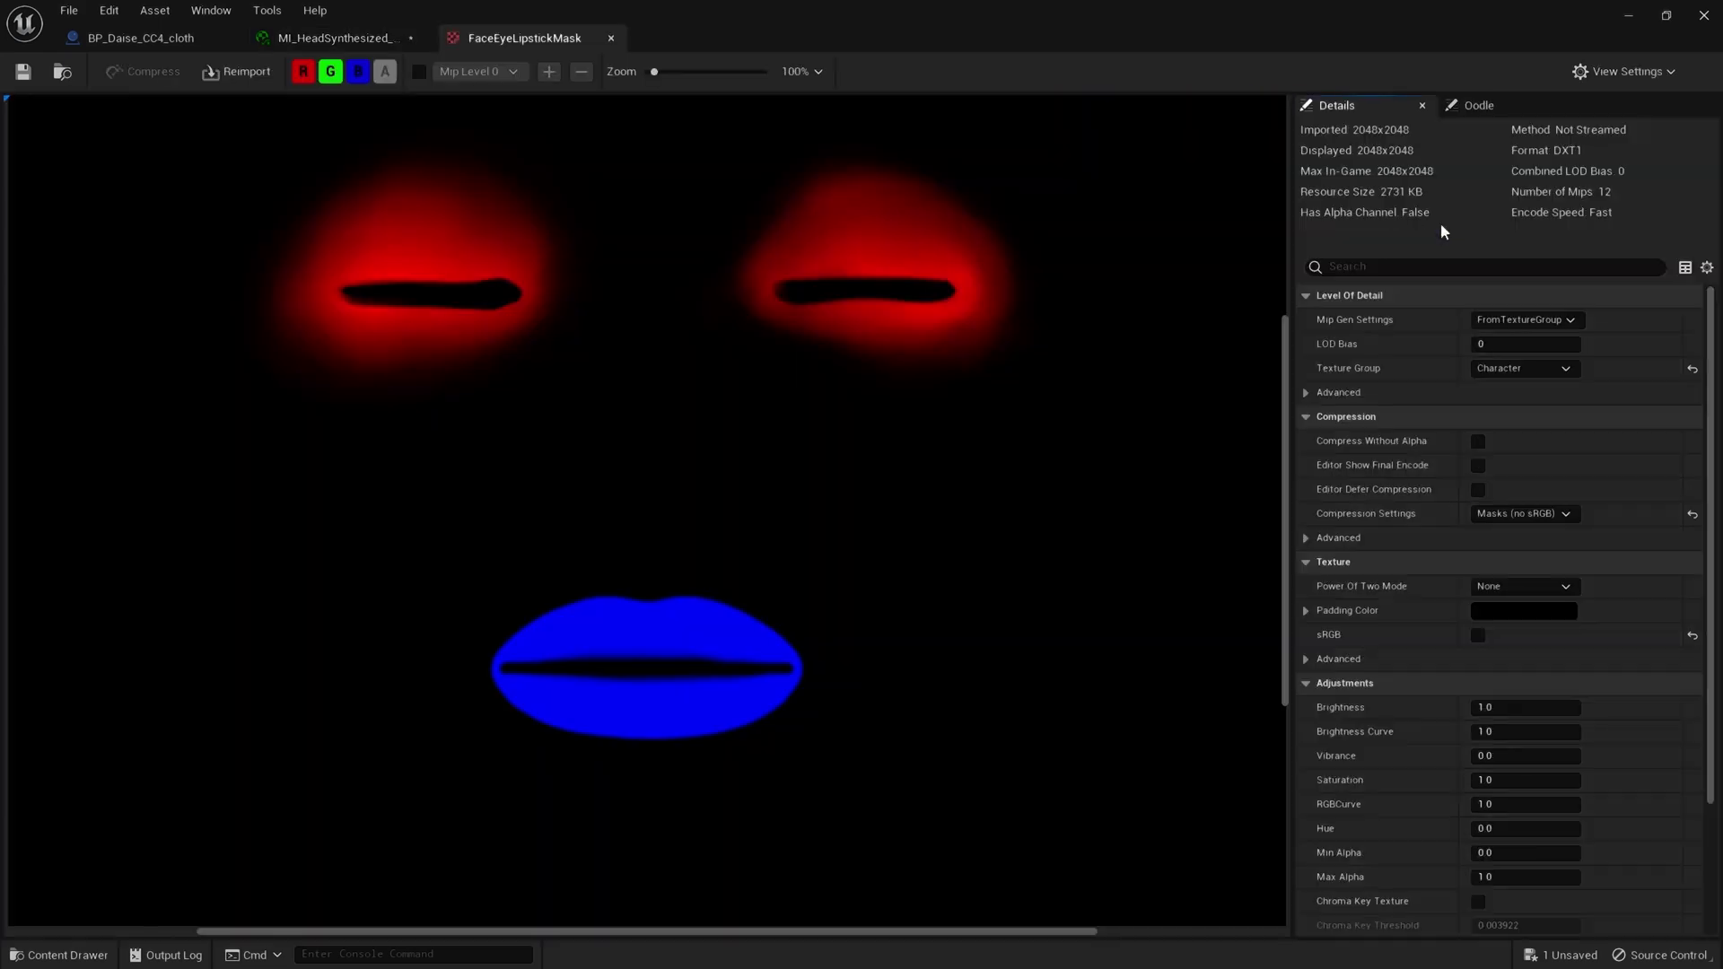
click(606, 40)
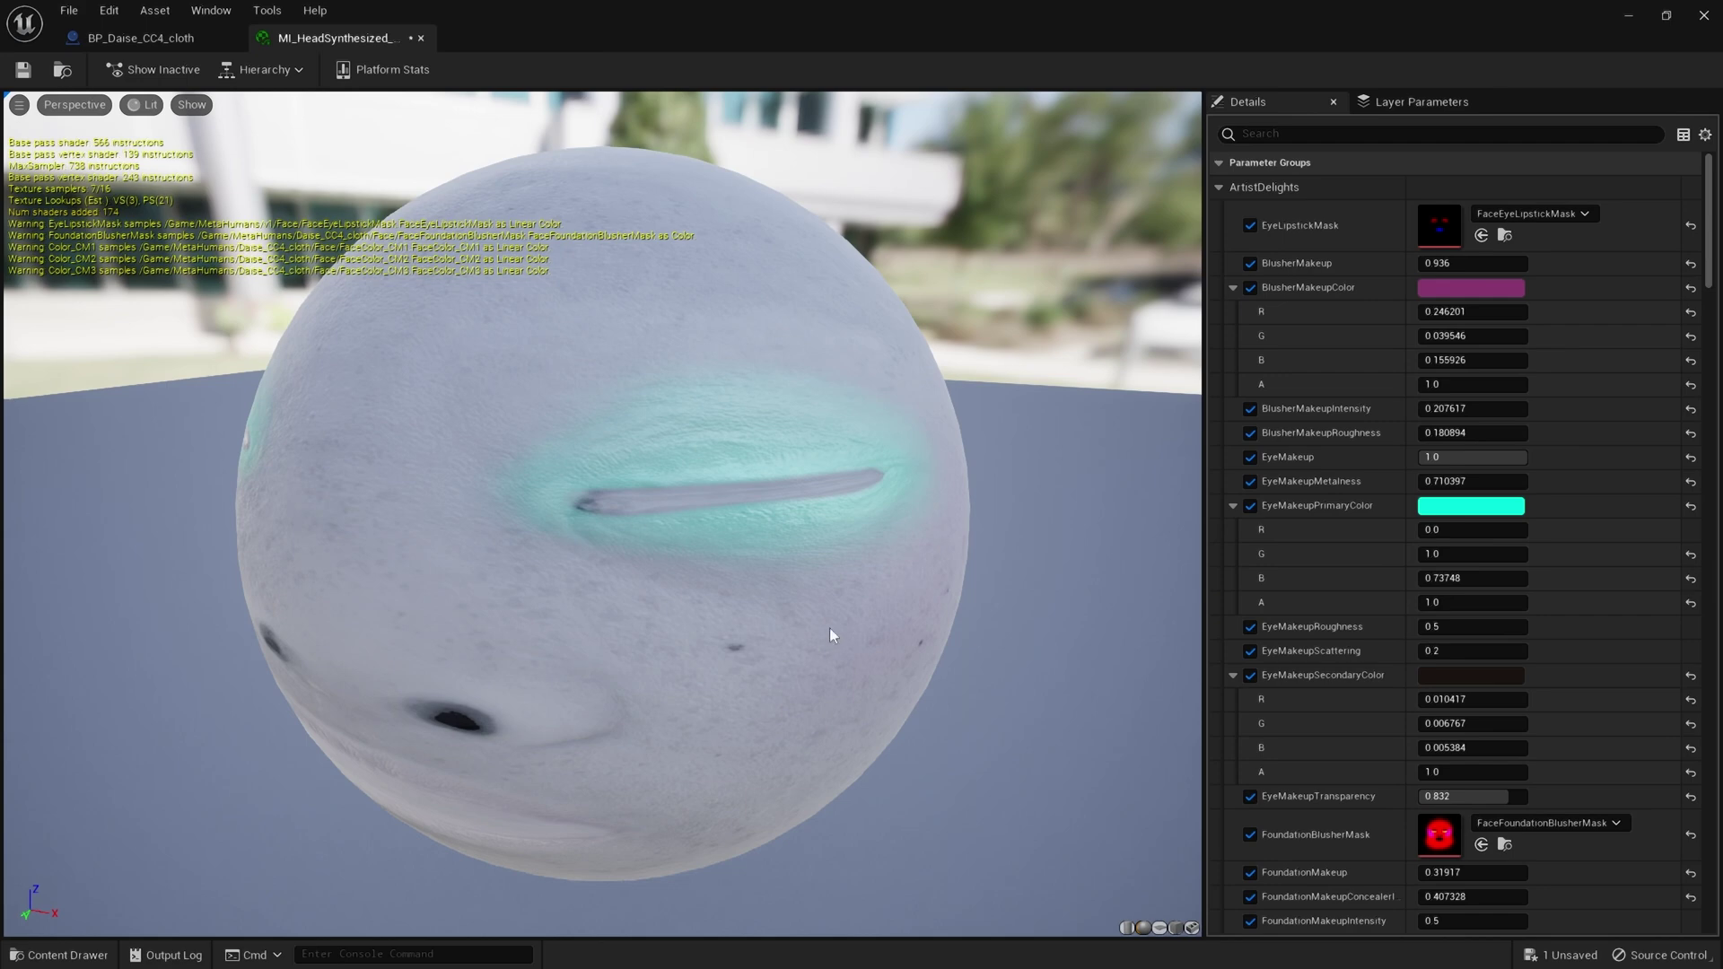
drag(830, 627, 838, 574)
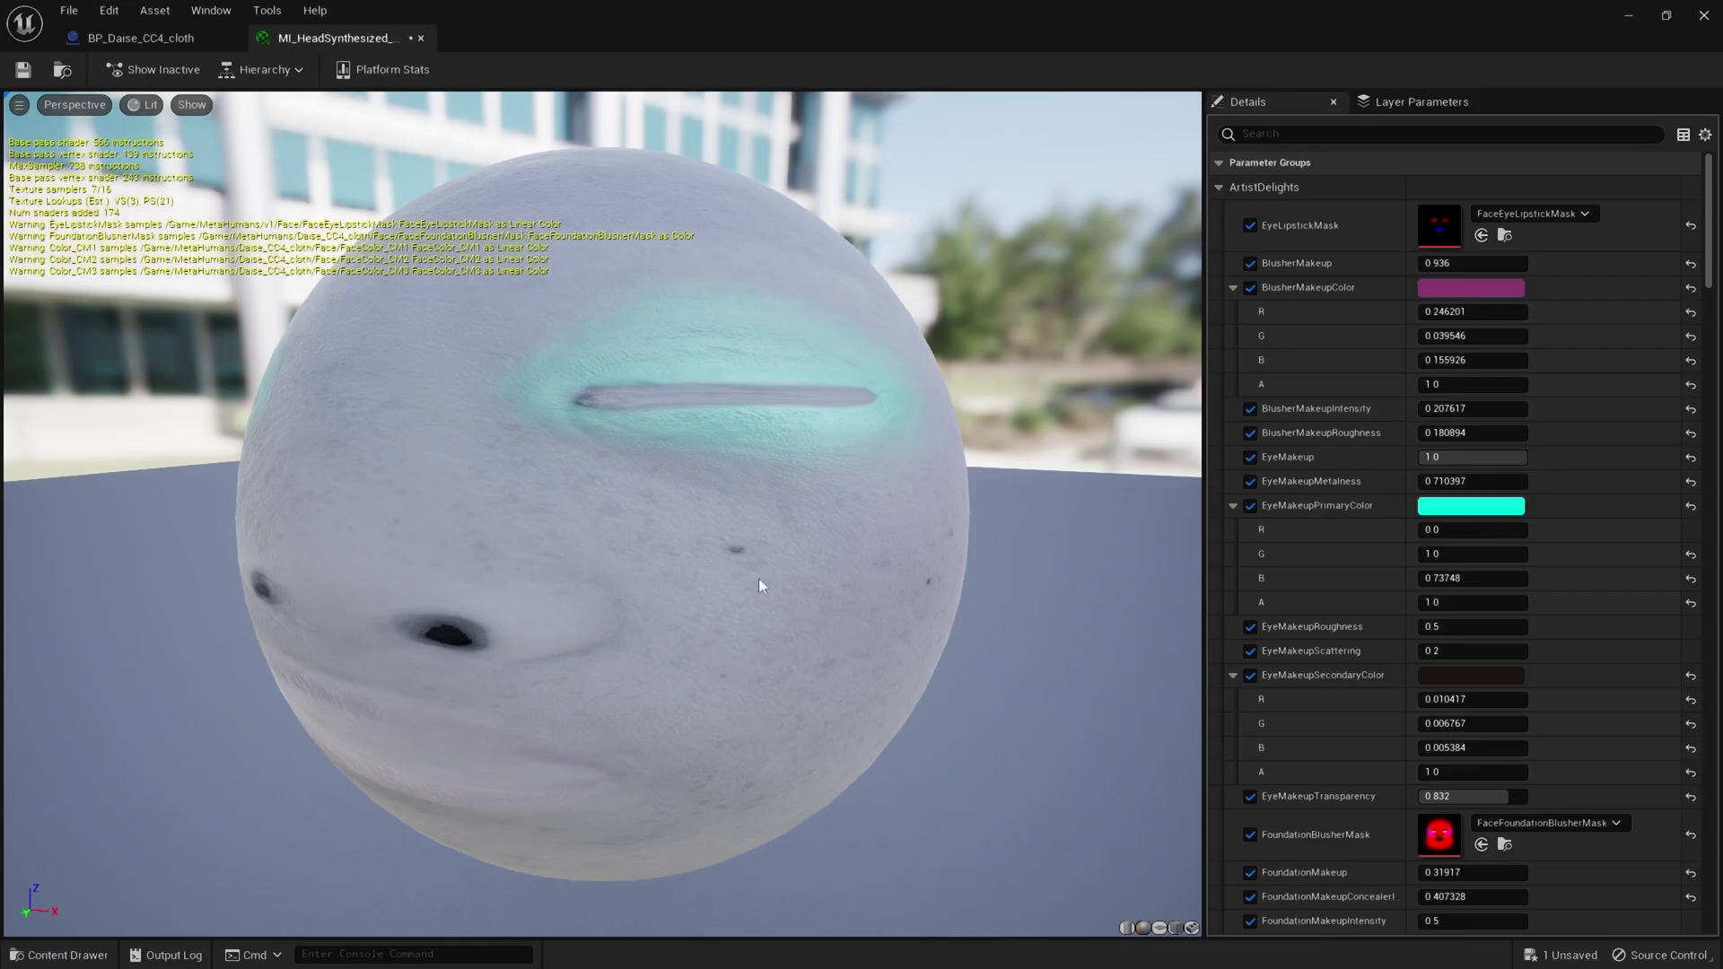
drag(759, 585, 763, 503)
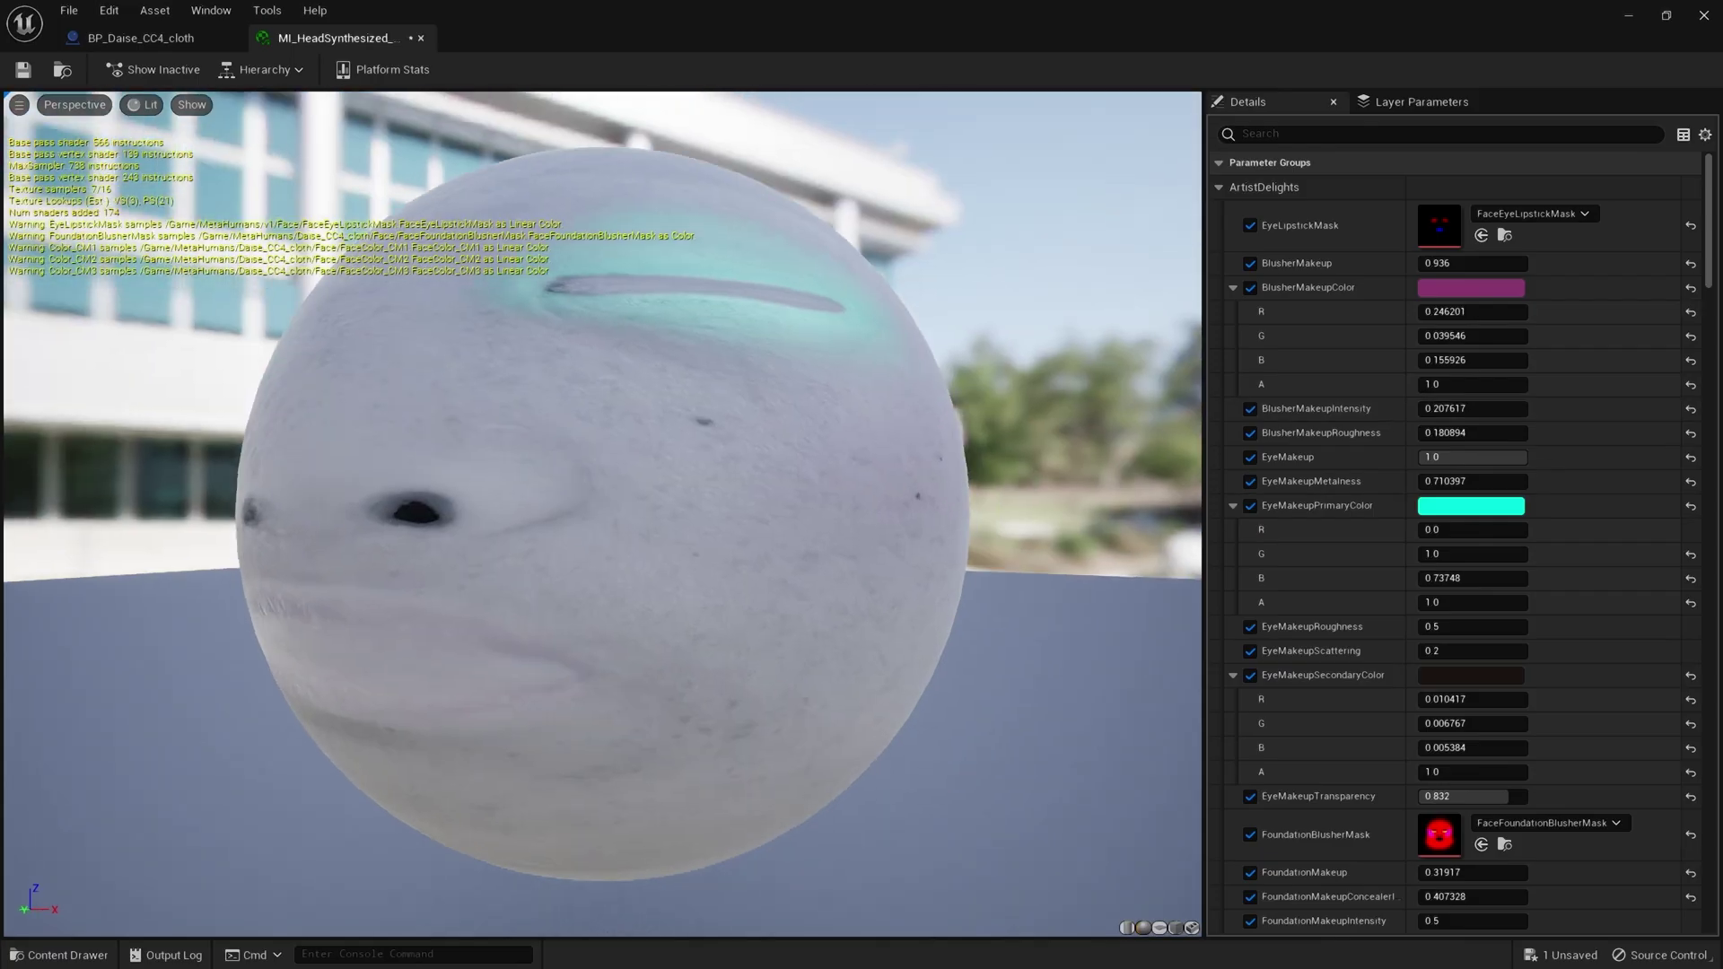
drag(1445, 404, 1535, 406)
key(ctrl+z)
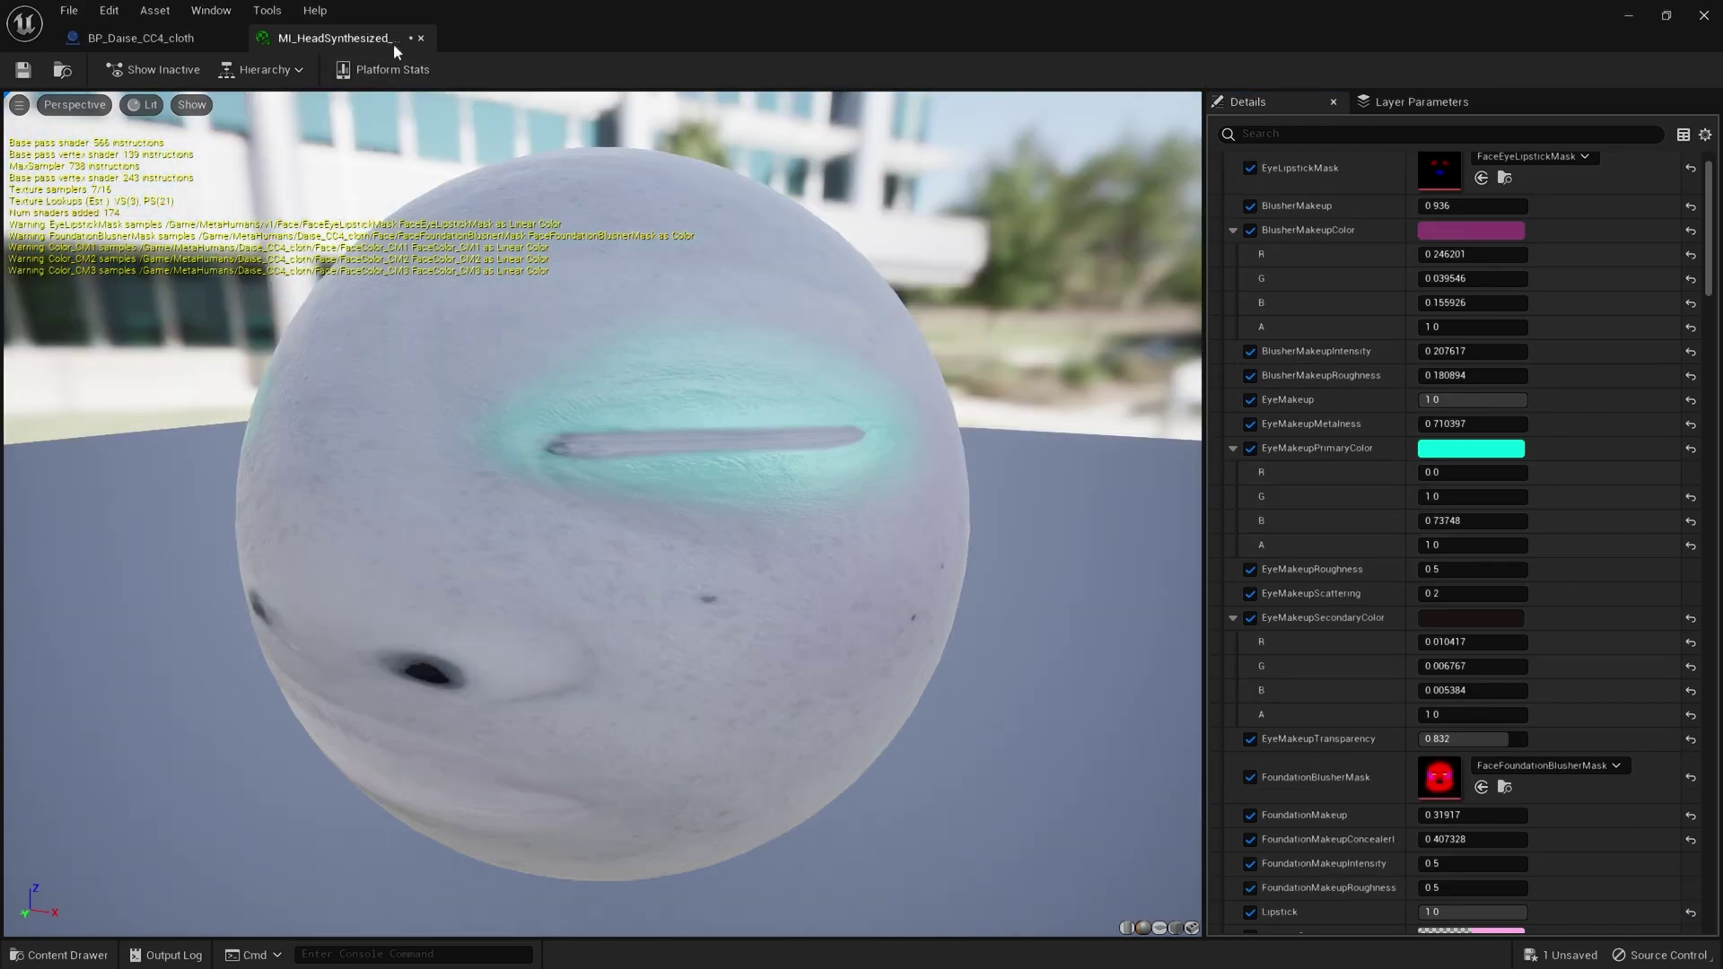
Step: Close MI_HeadSynthesized and open the Element 3 eye material MI_EyeRefractive_Inst_L
click(421, 37)
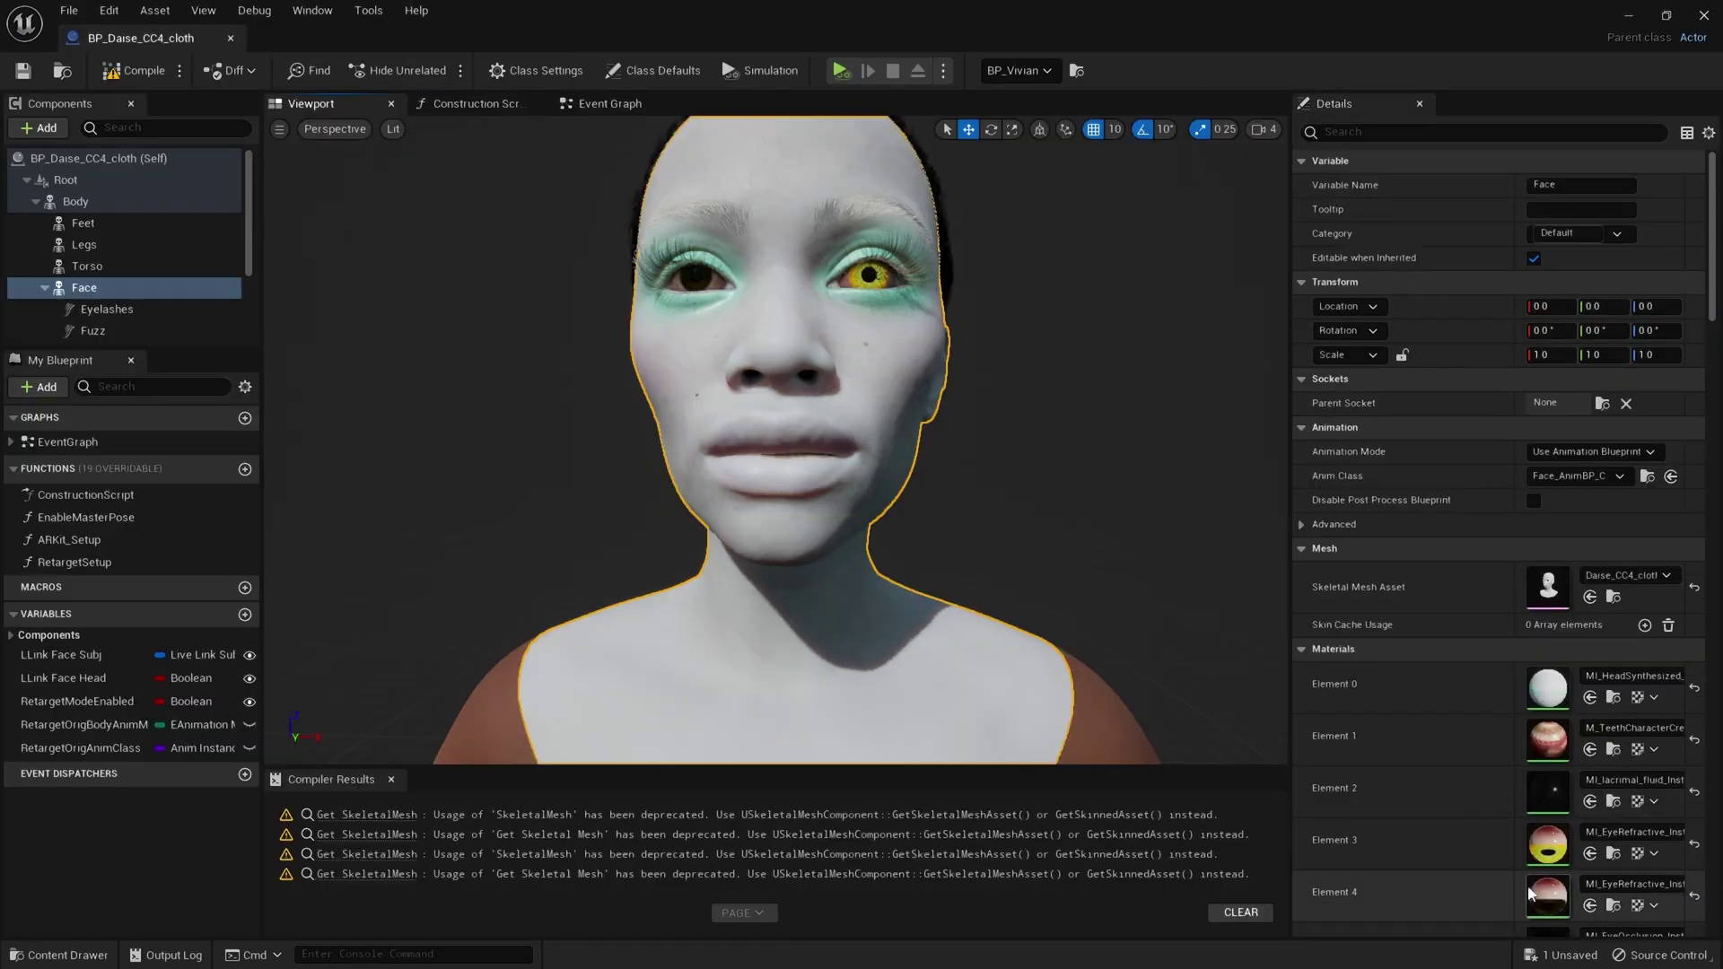
double_click(1547, 844)
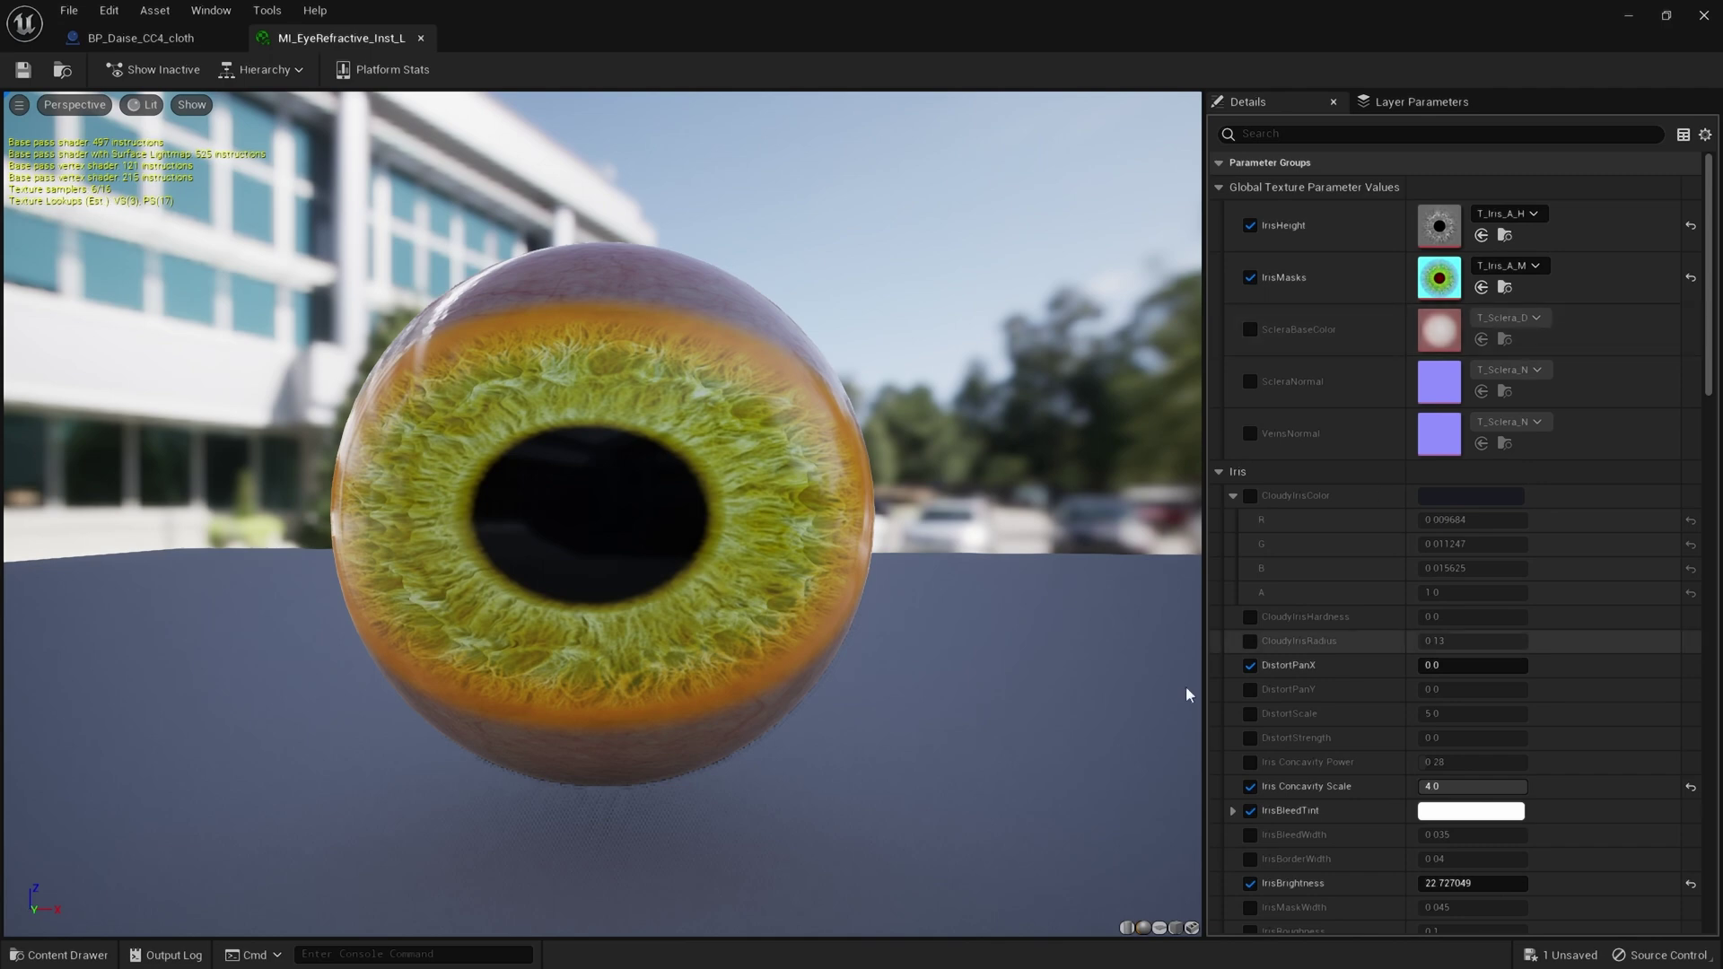
Step: Turn off the DistortPanX override and try IrisUVRadius values, committing 2.0
click(1252, 668)
scroll(1379, 698, down, 3)
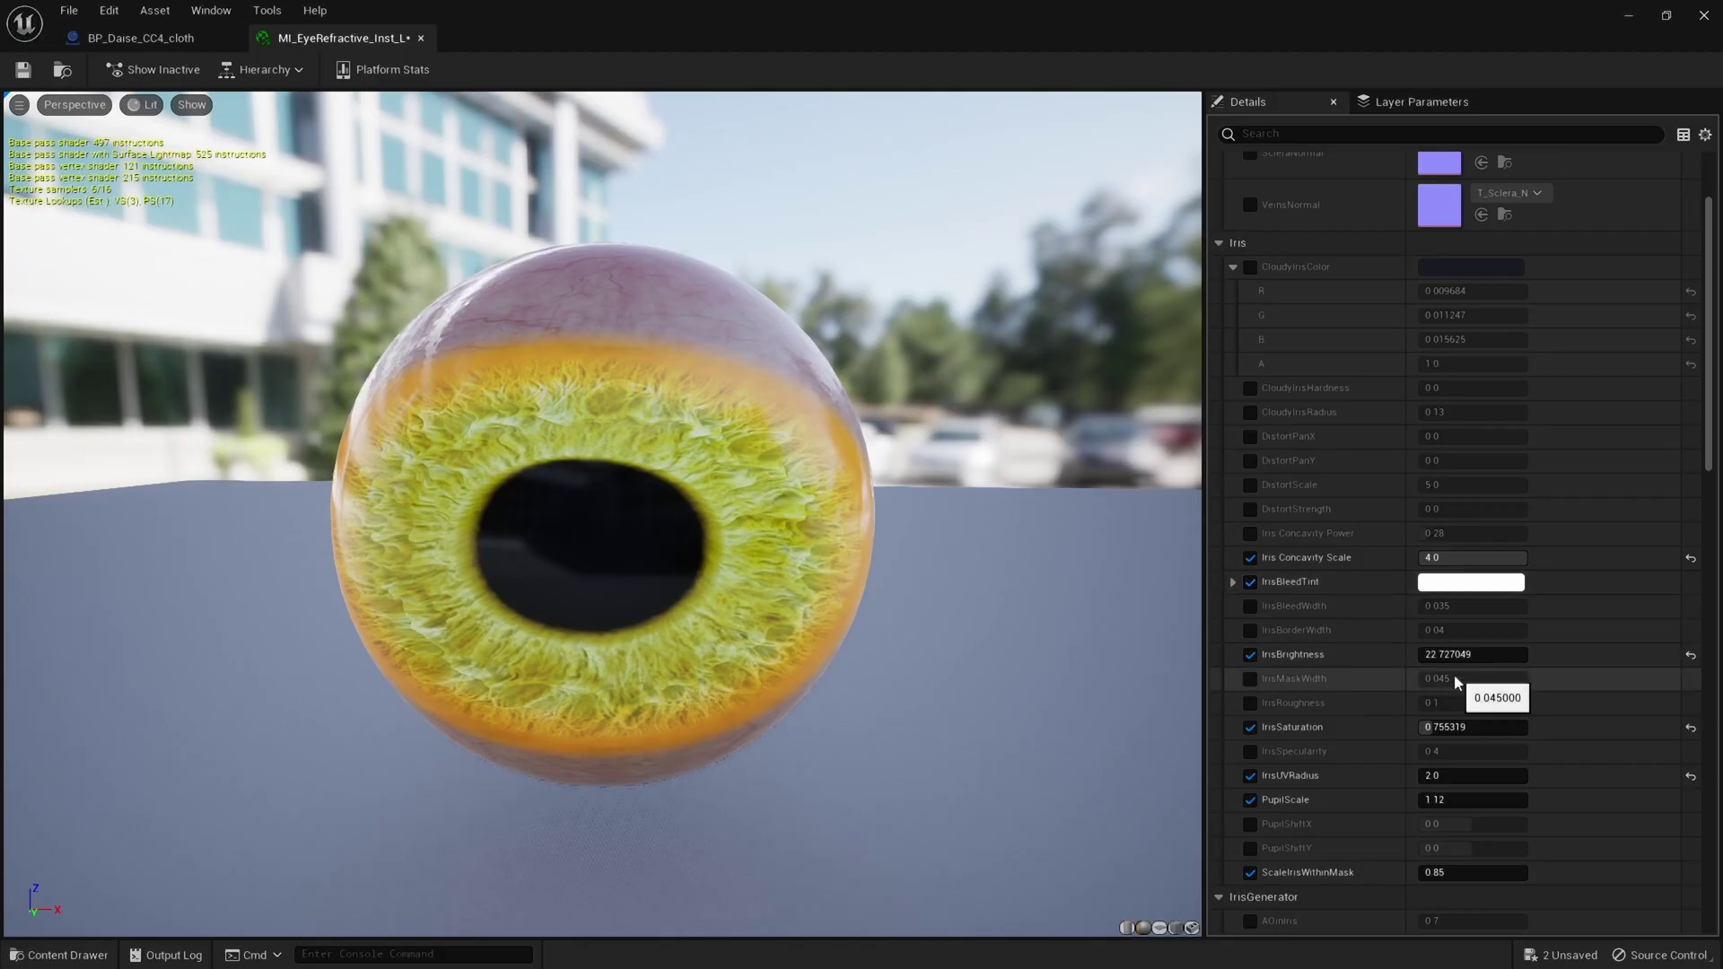
scroll(1456, 682, down, 1)
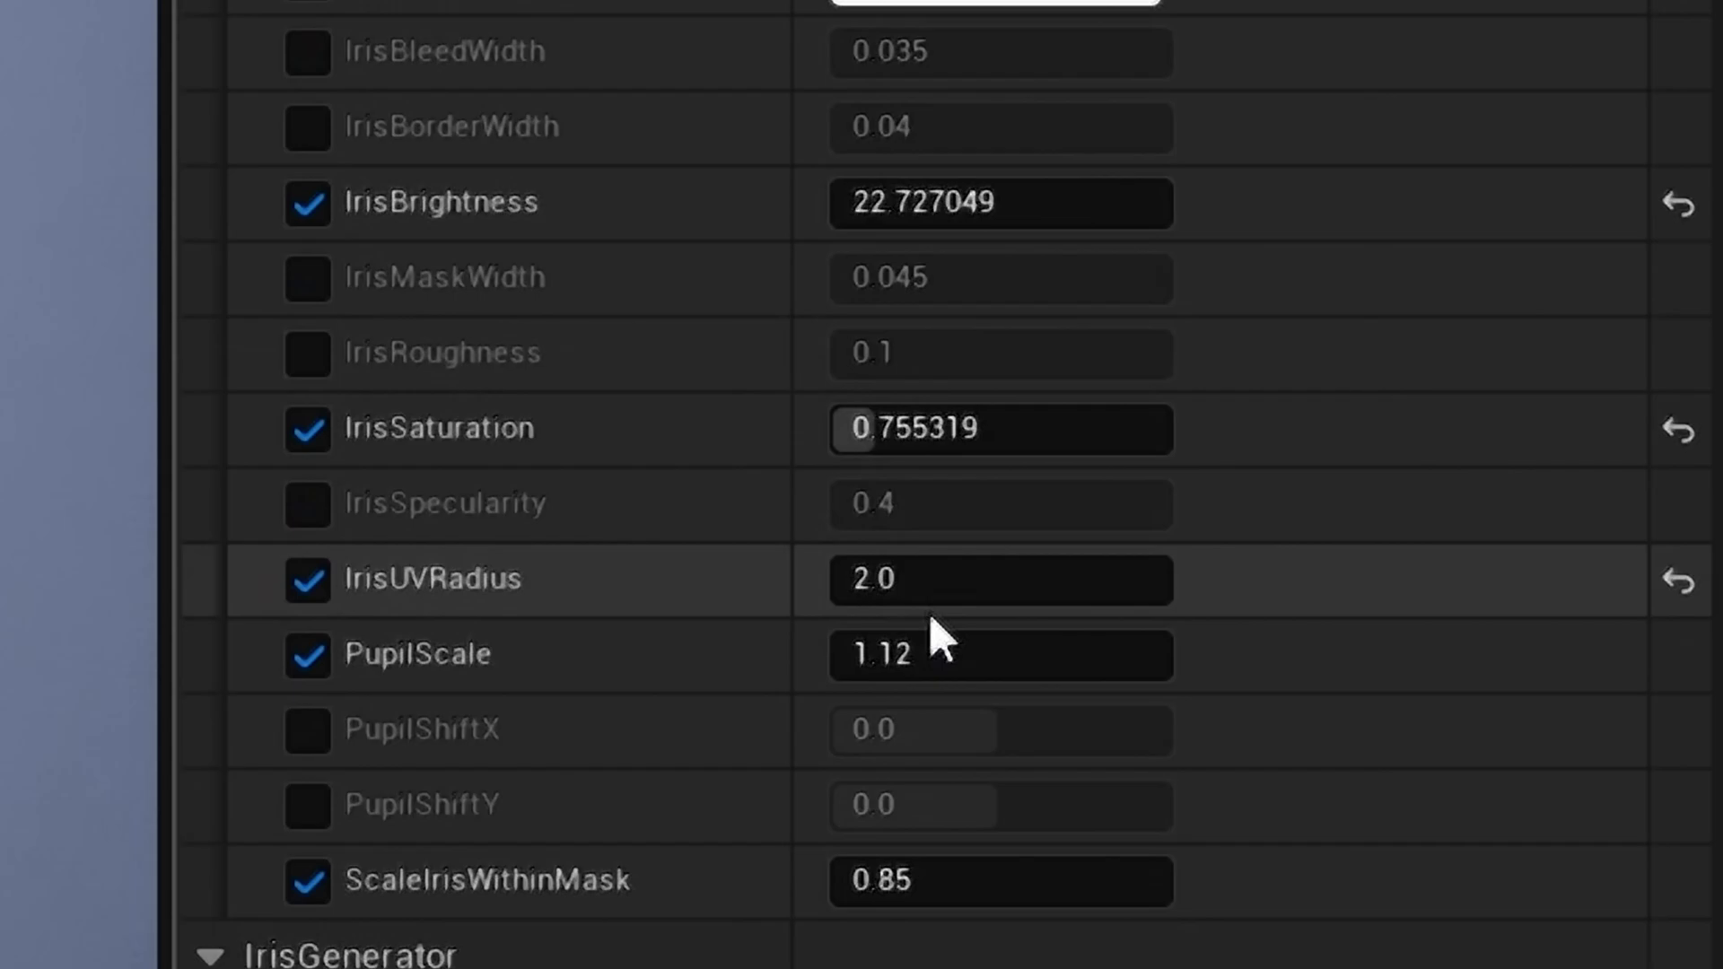
drag(904, 579, 875, 579)
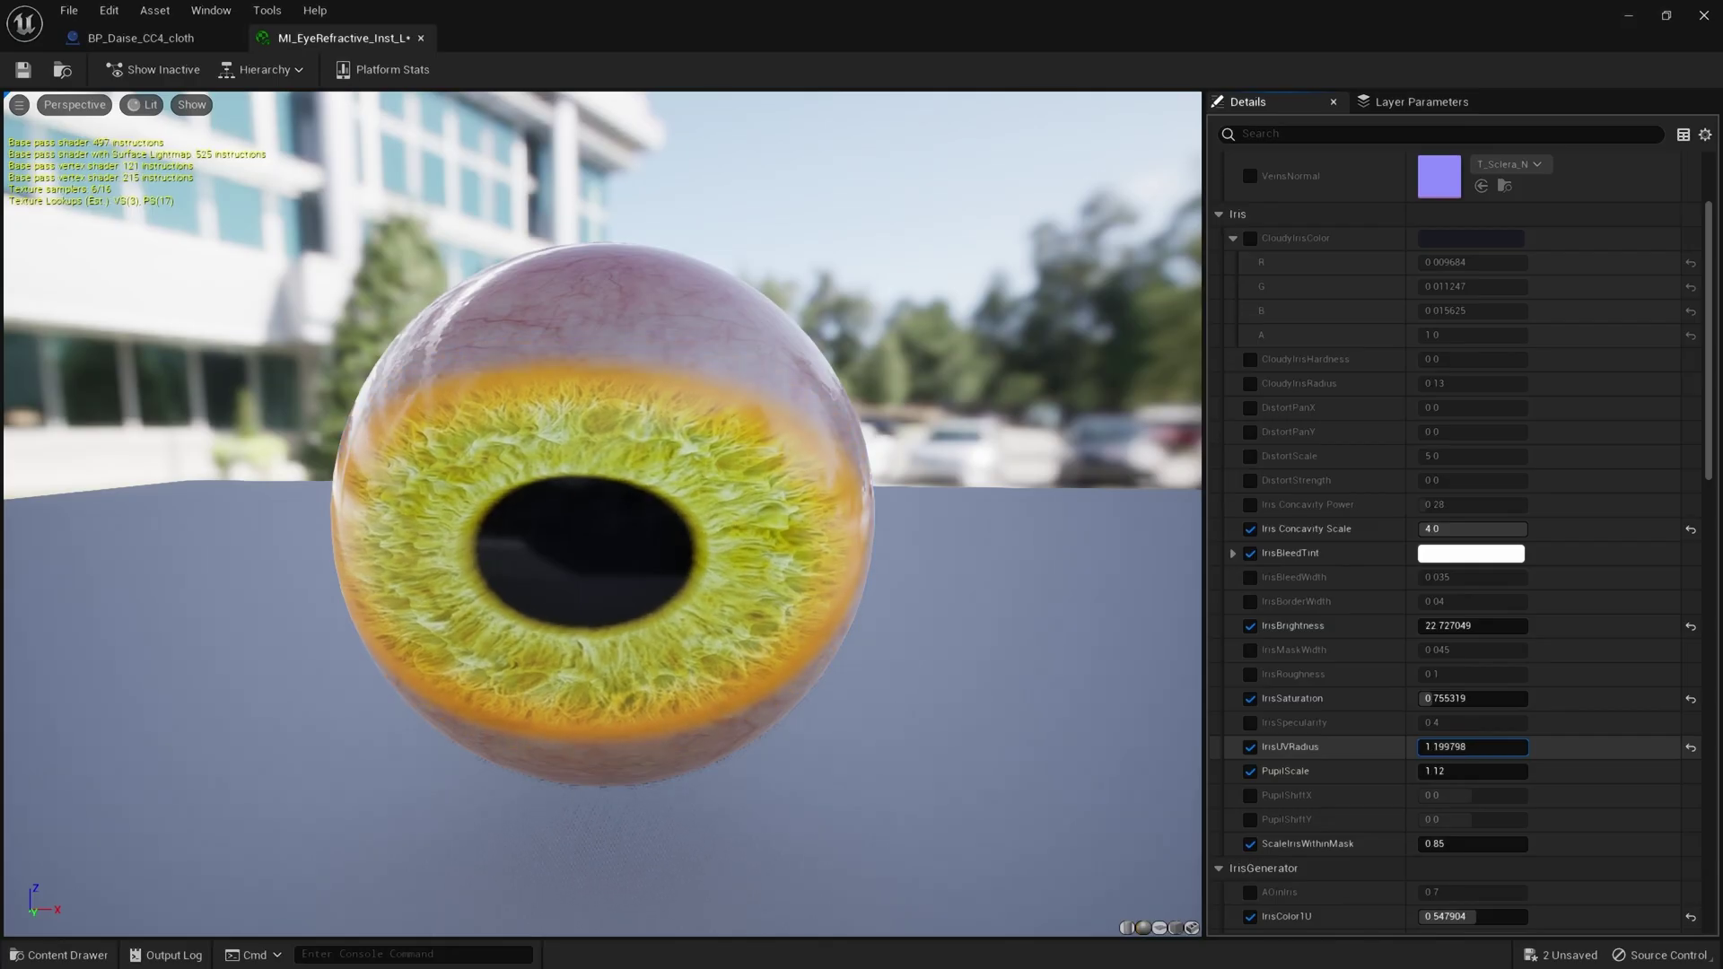
drag(1472, 747, 1507, 747)
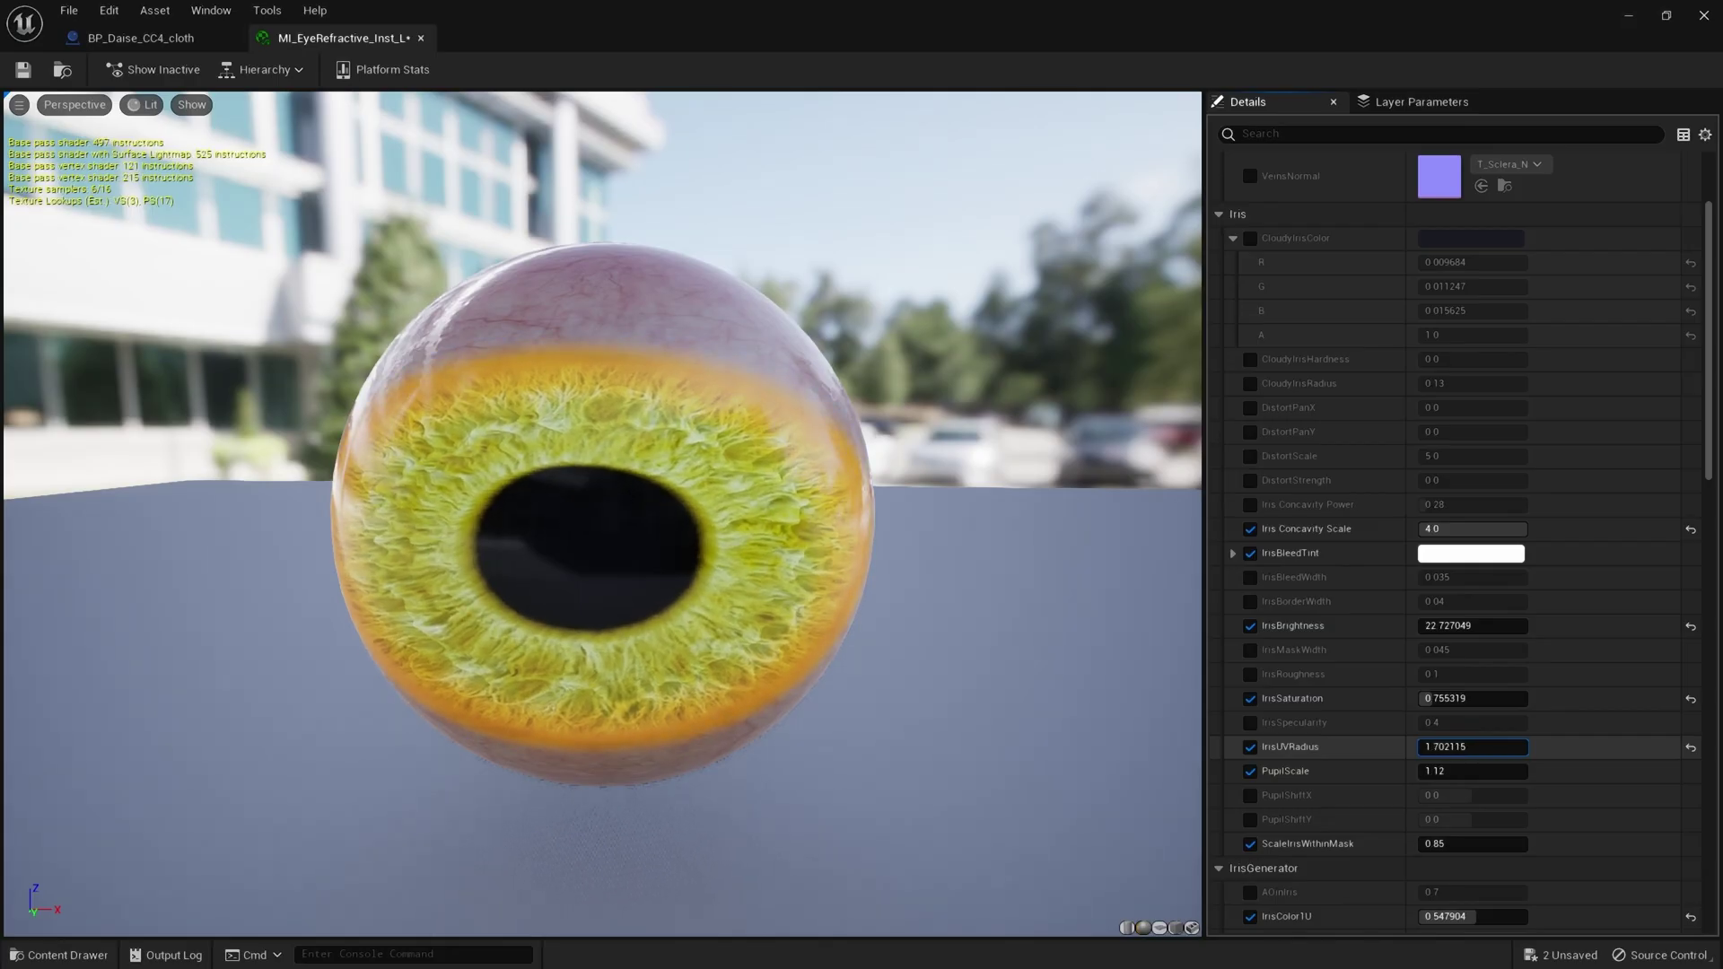
text(2.0)
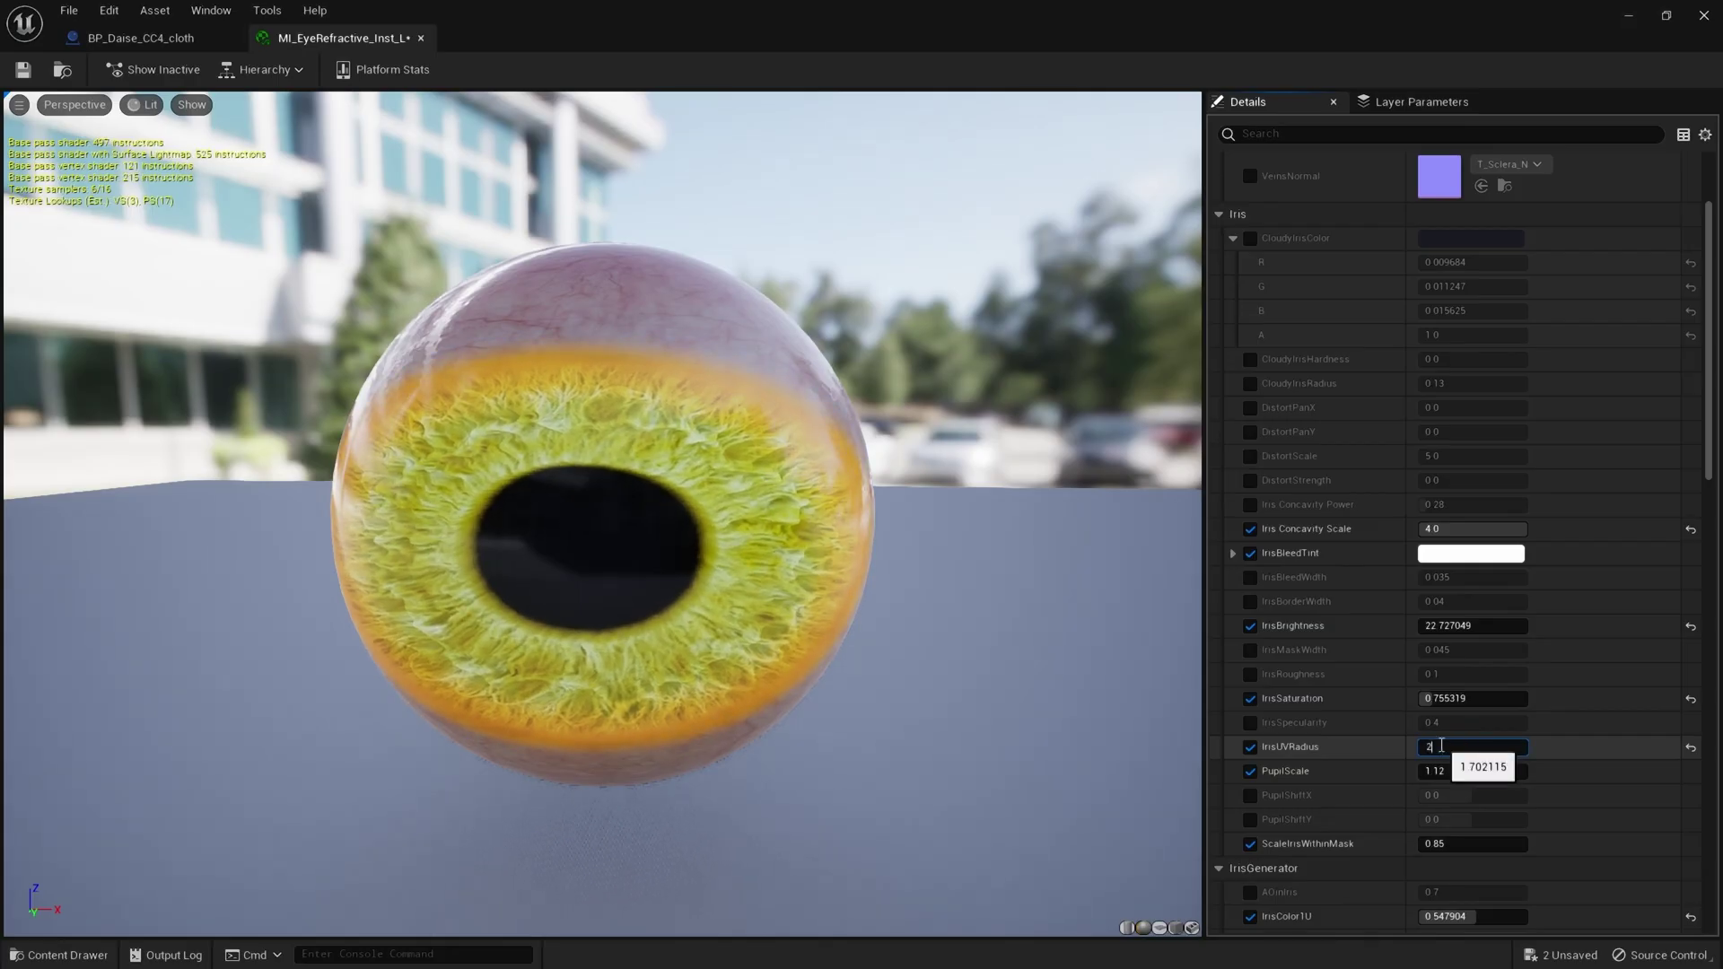
key(Return)
Step: Set IrisUVRadius to 1.0, trial a larger PupilScale, then undo it back to 1.12
text(1.0)
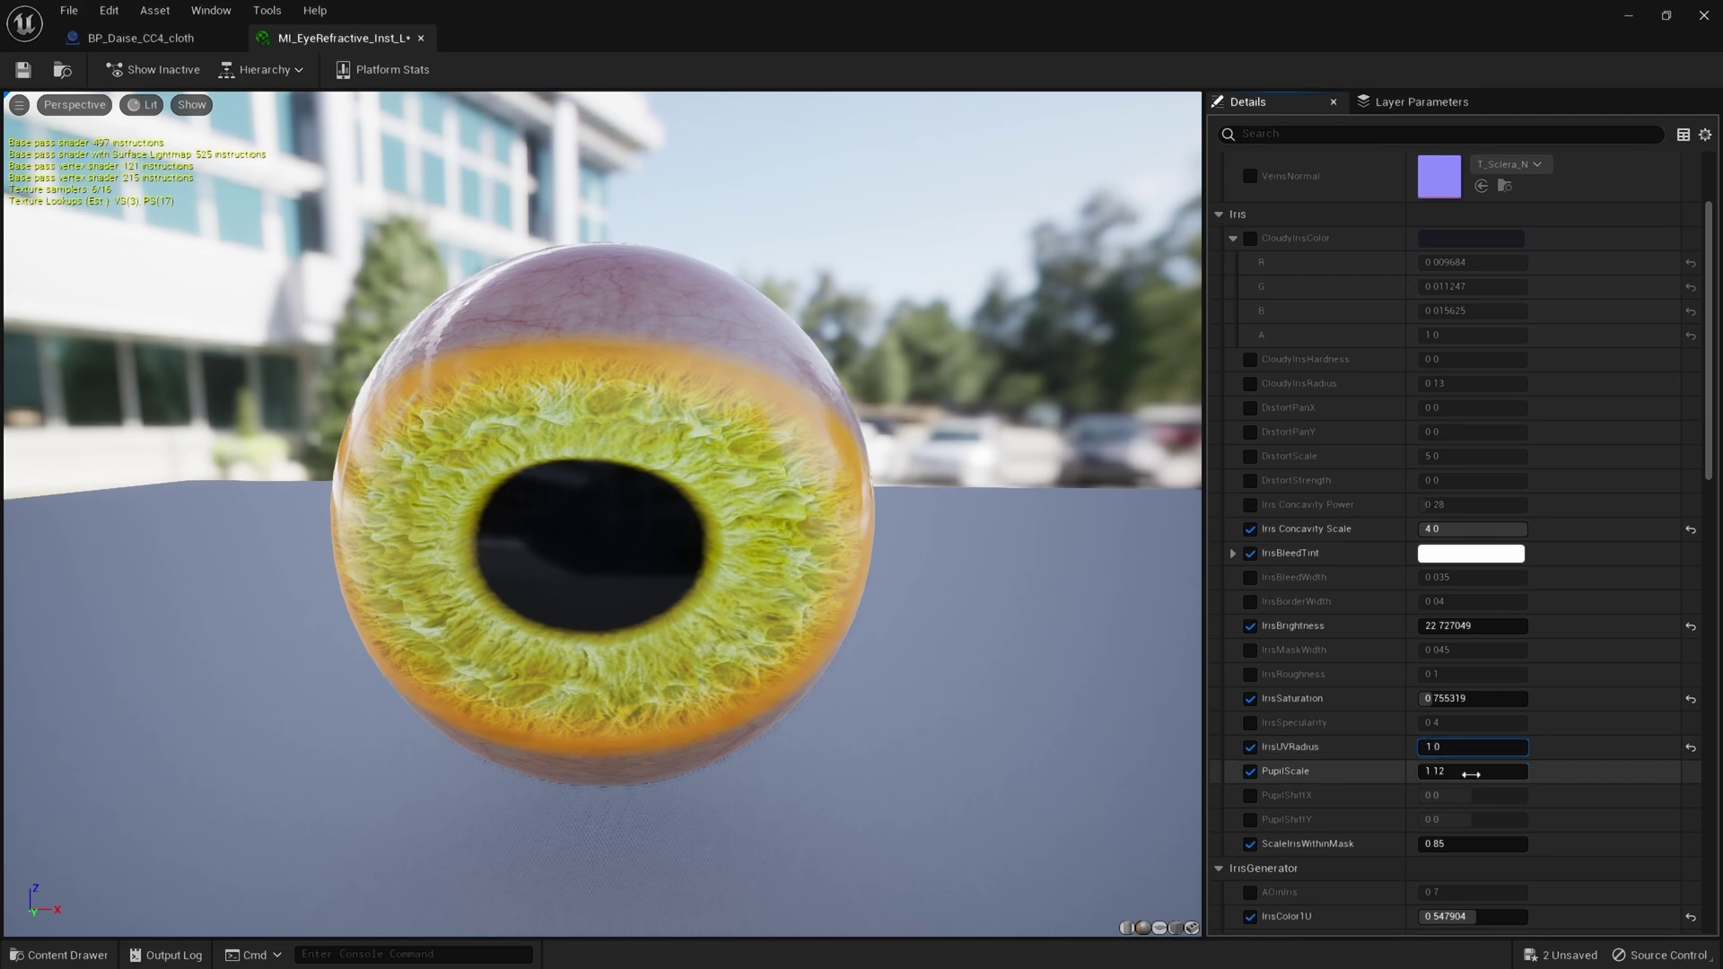
drag(761, 554, 770, 558)
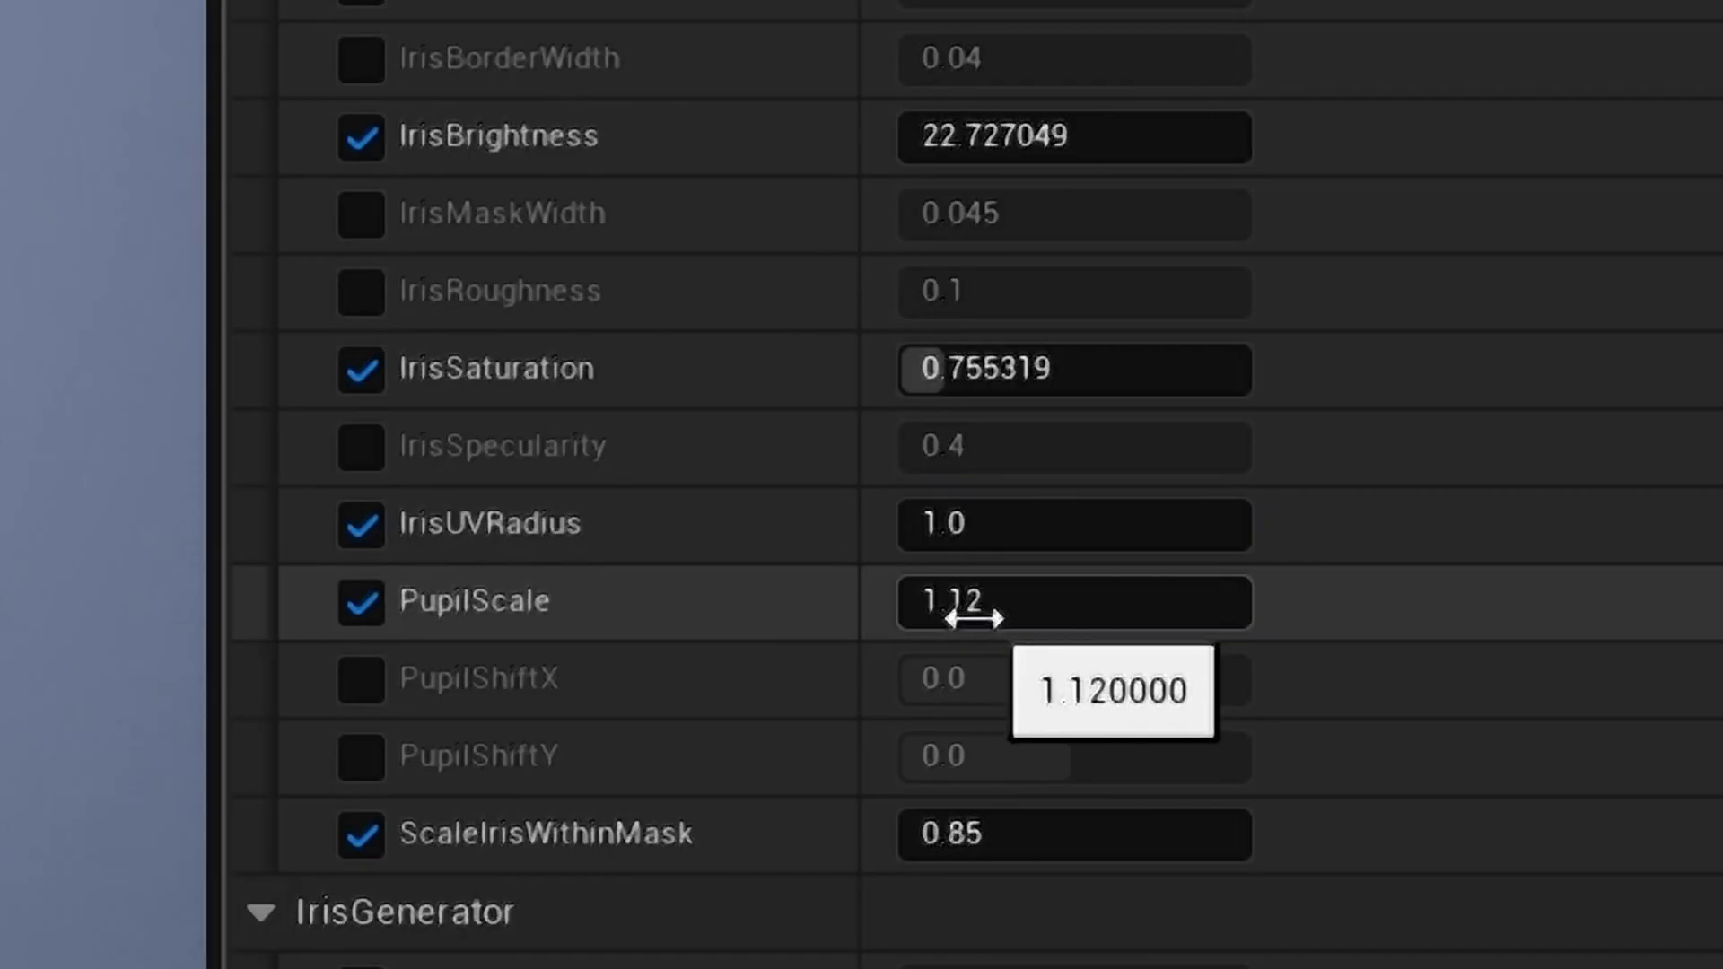
drag(974, 618, 1023, 617)
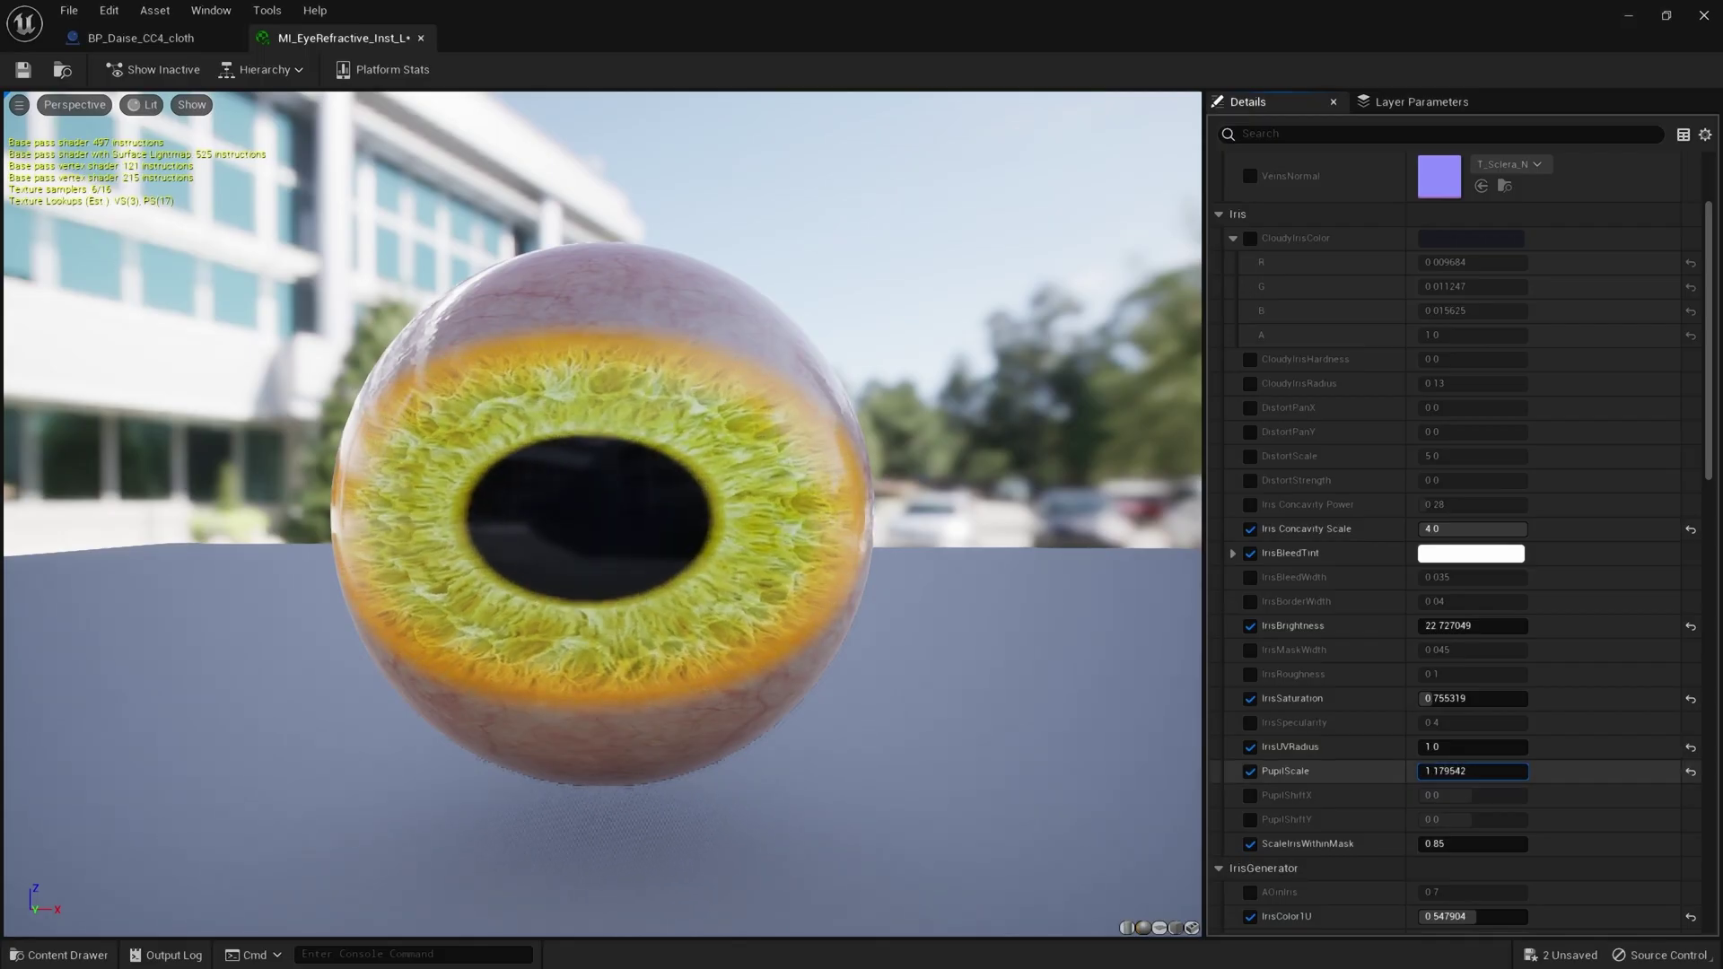
drag(1441, 770, 1481, 770)
key(ctrl+z)
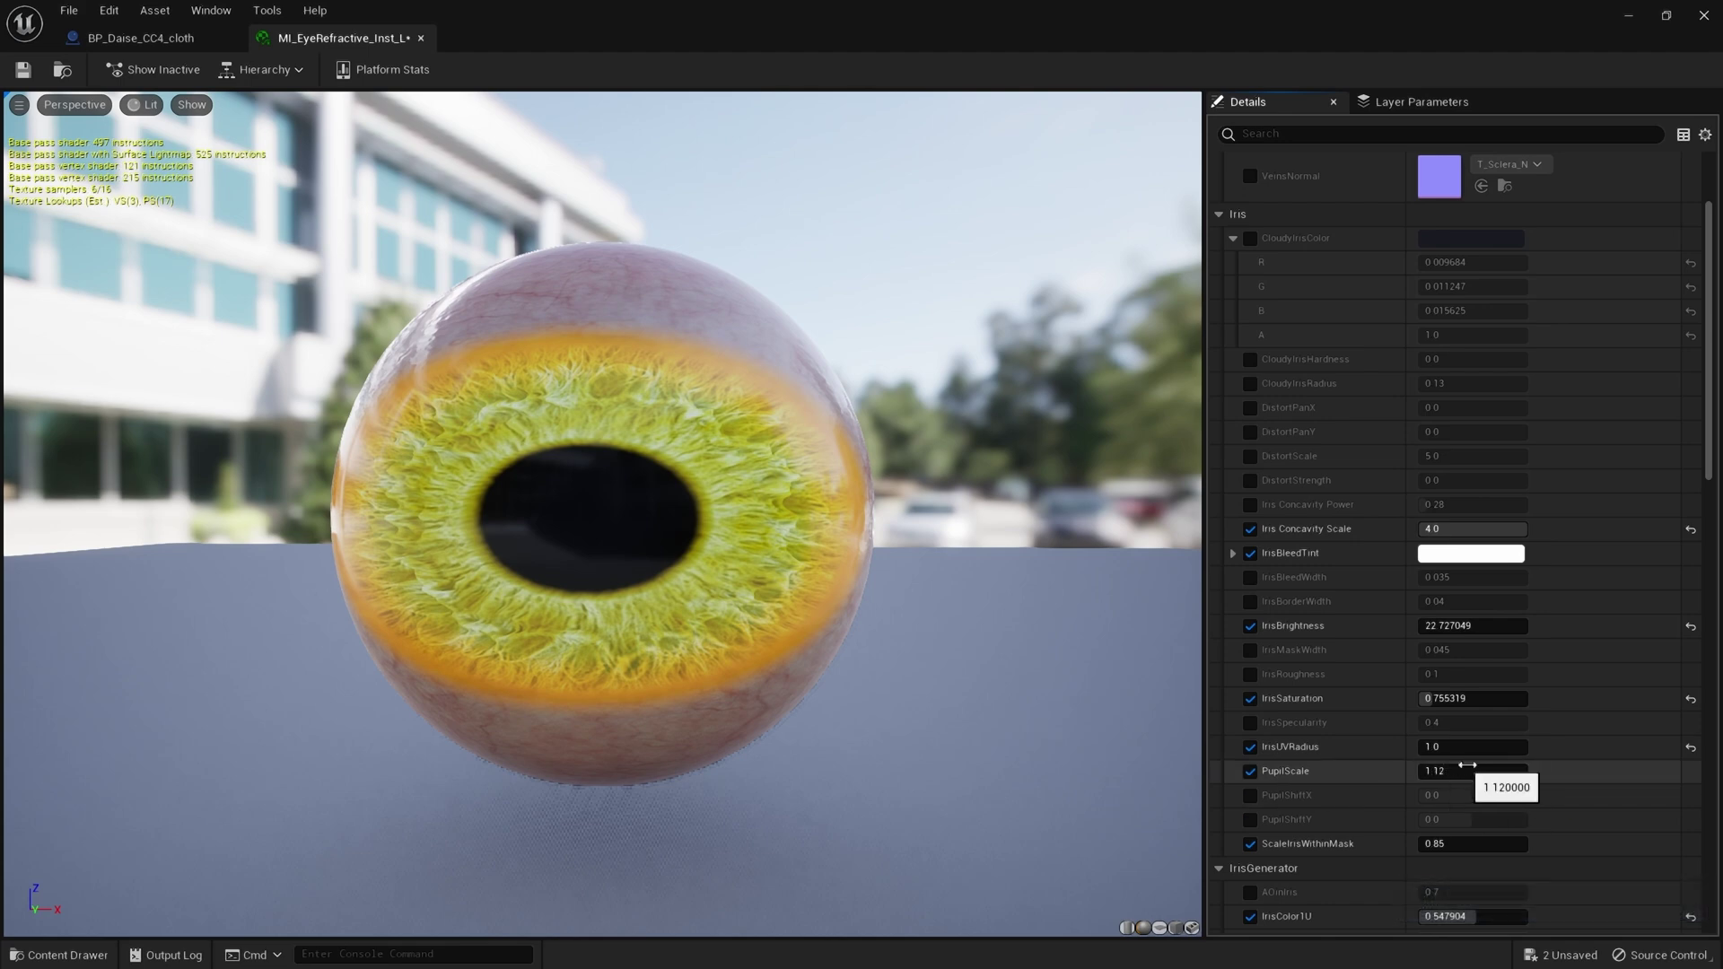
scroll(1508, 774, down, 5)
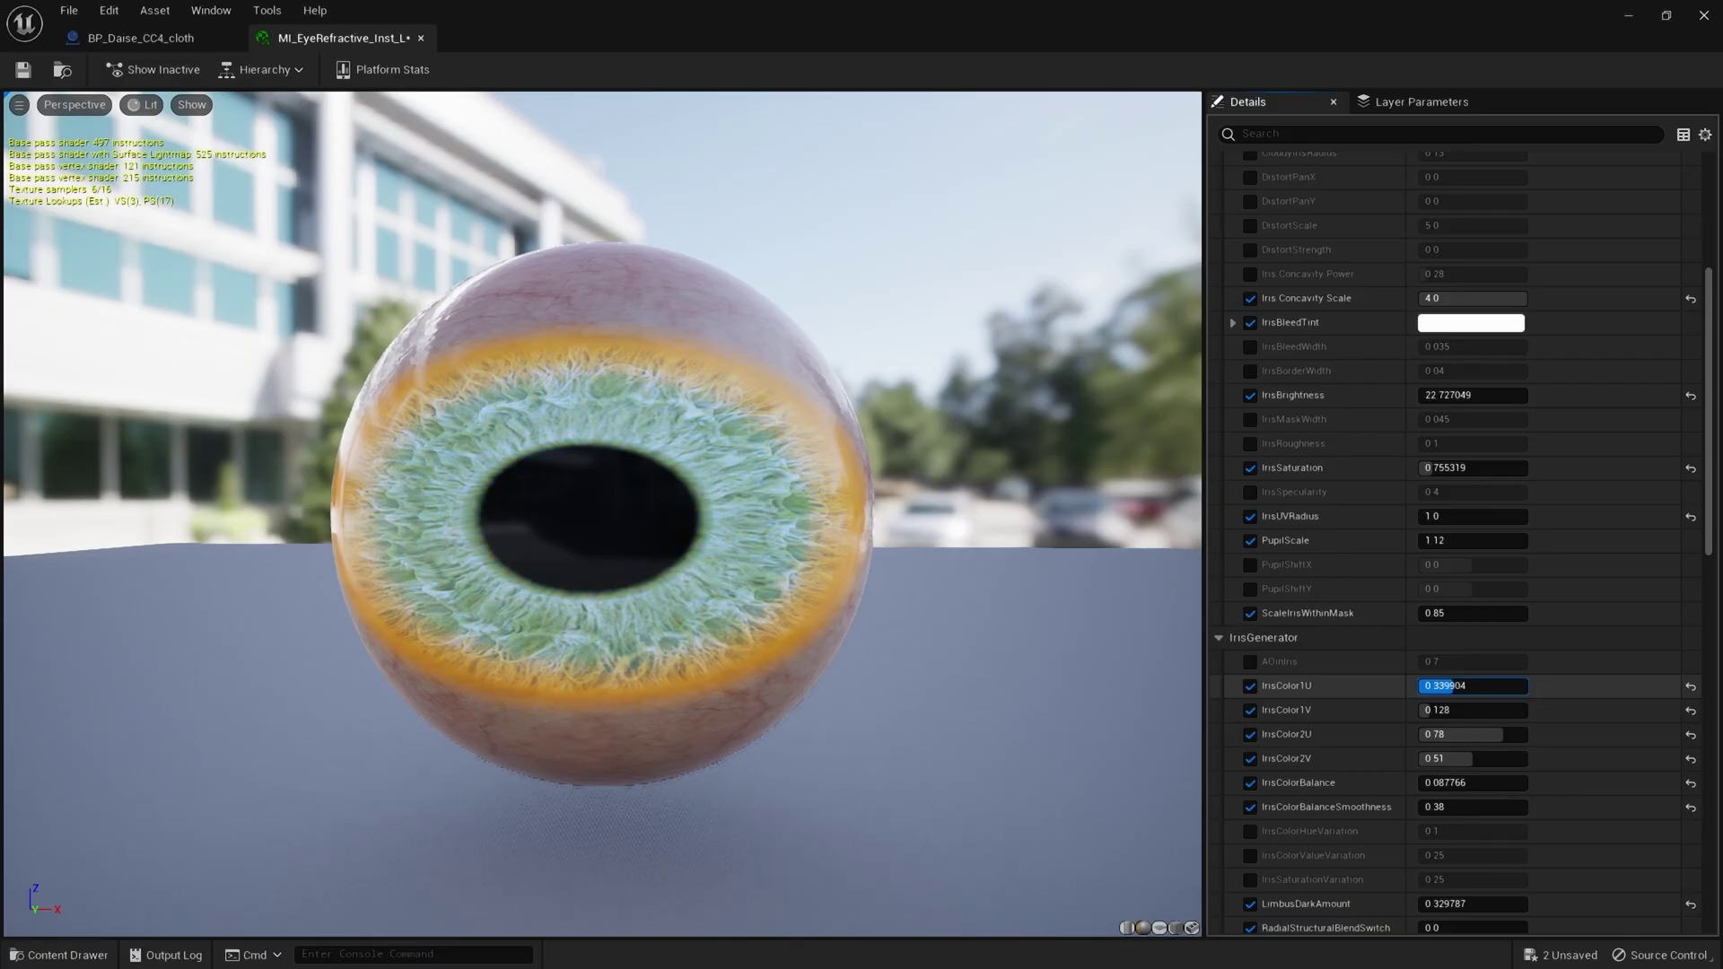
drag(1452, 686, 1474, 685)
drag(1464, 686, 1490, 686)
scroll(1463, 664, down, 1)
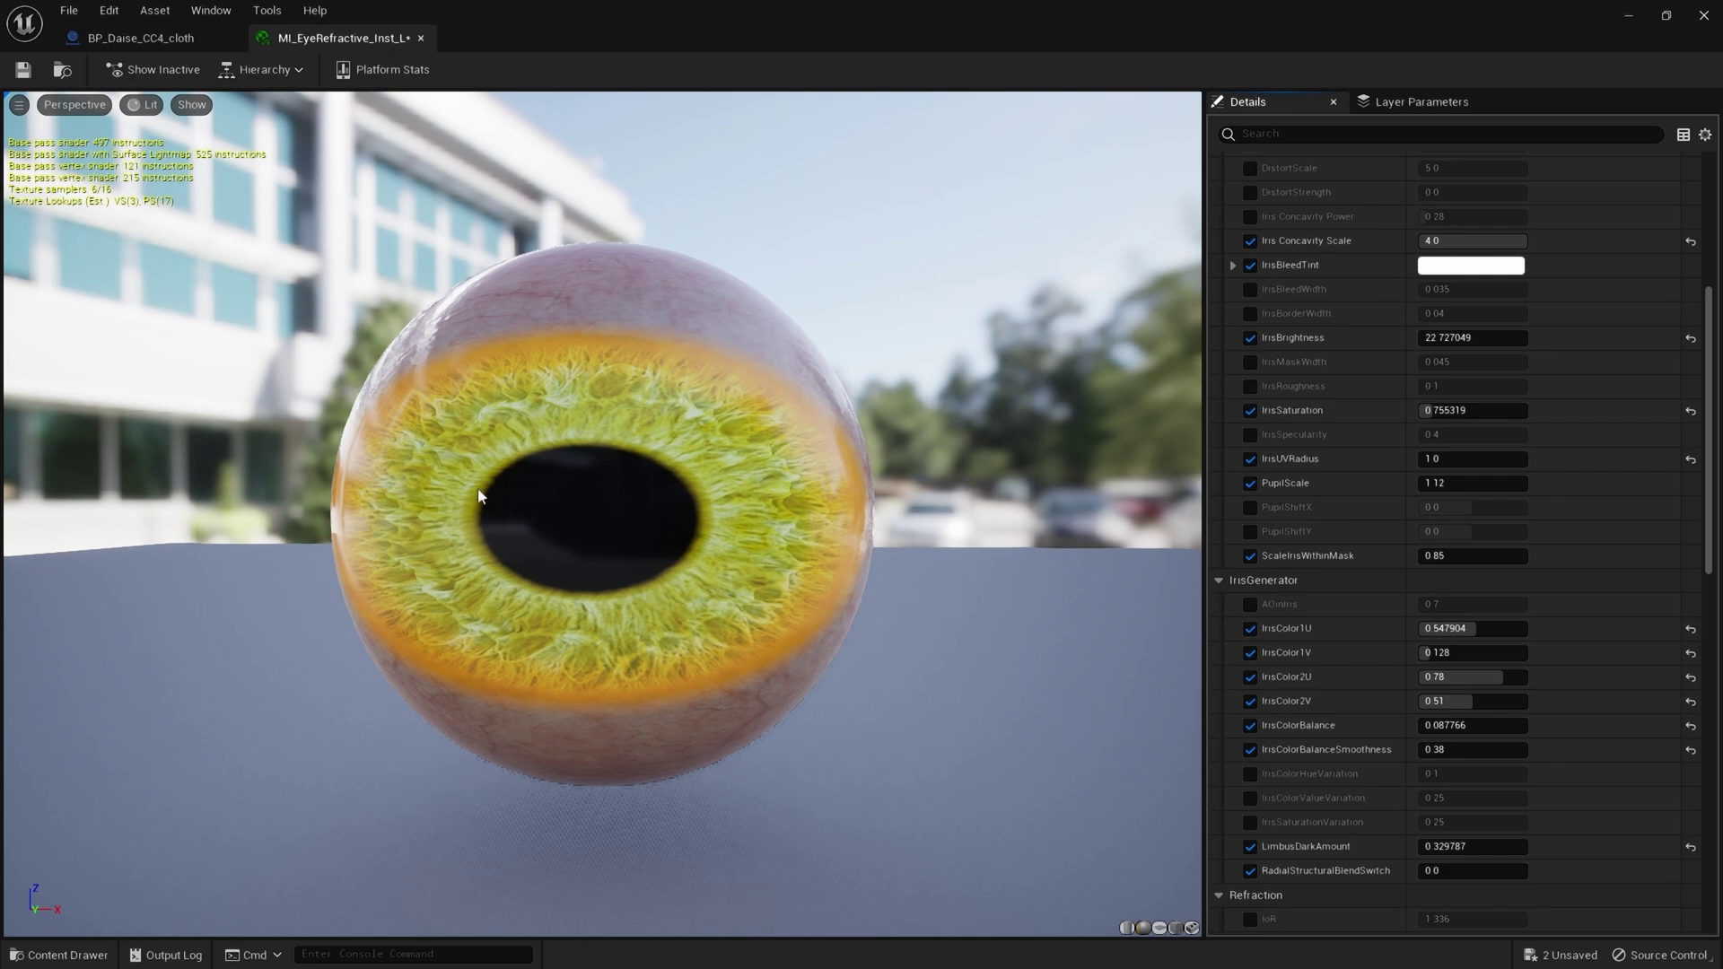
mouse_move(1441, 653)
mouse_down()
mouse_move(1503, 653)
mouse_move(1420, 652)
mouse_up()
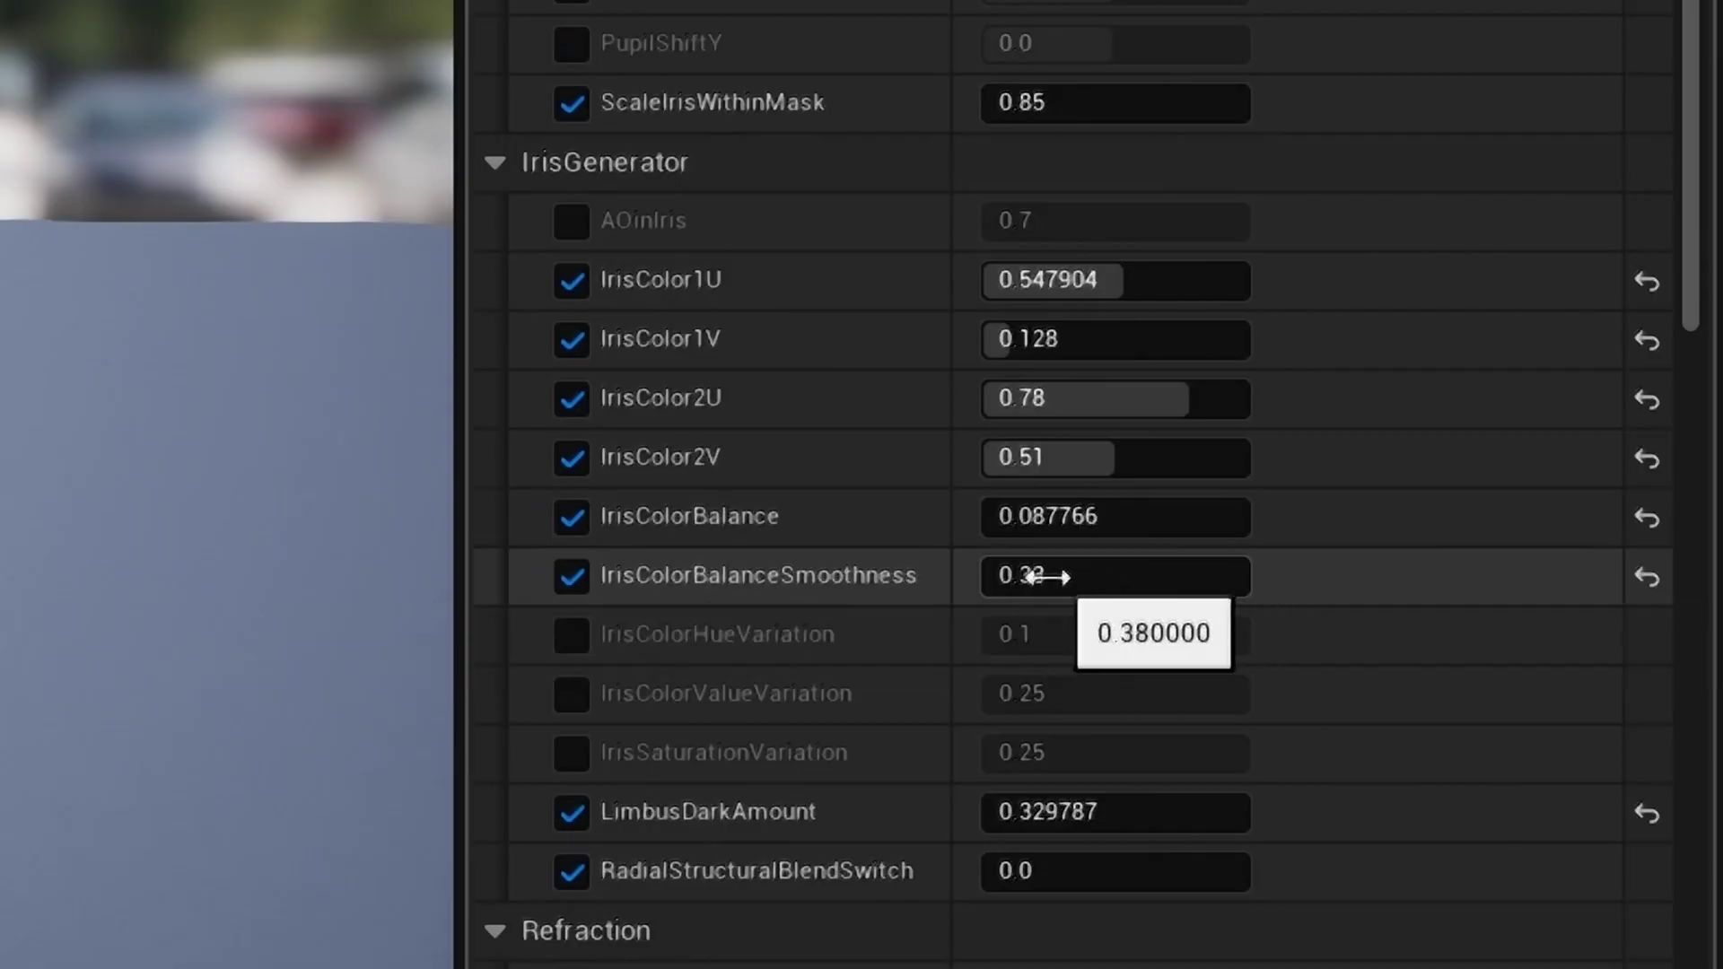
mouse_move(1075, 589)
mouse_down()
mouse_move(1113, 589)
mouse_move(1081, 576)
mouse_up()
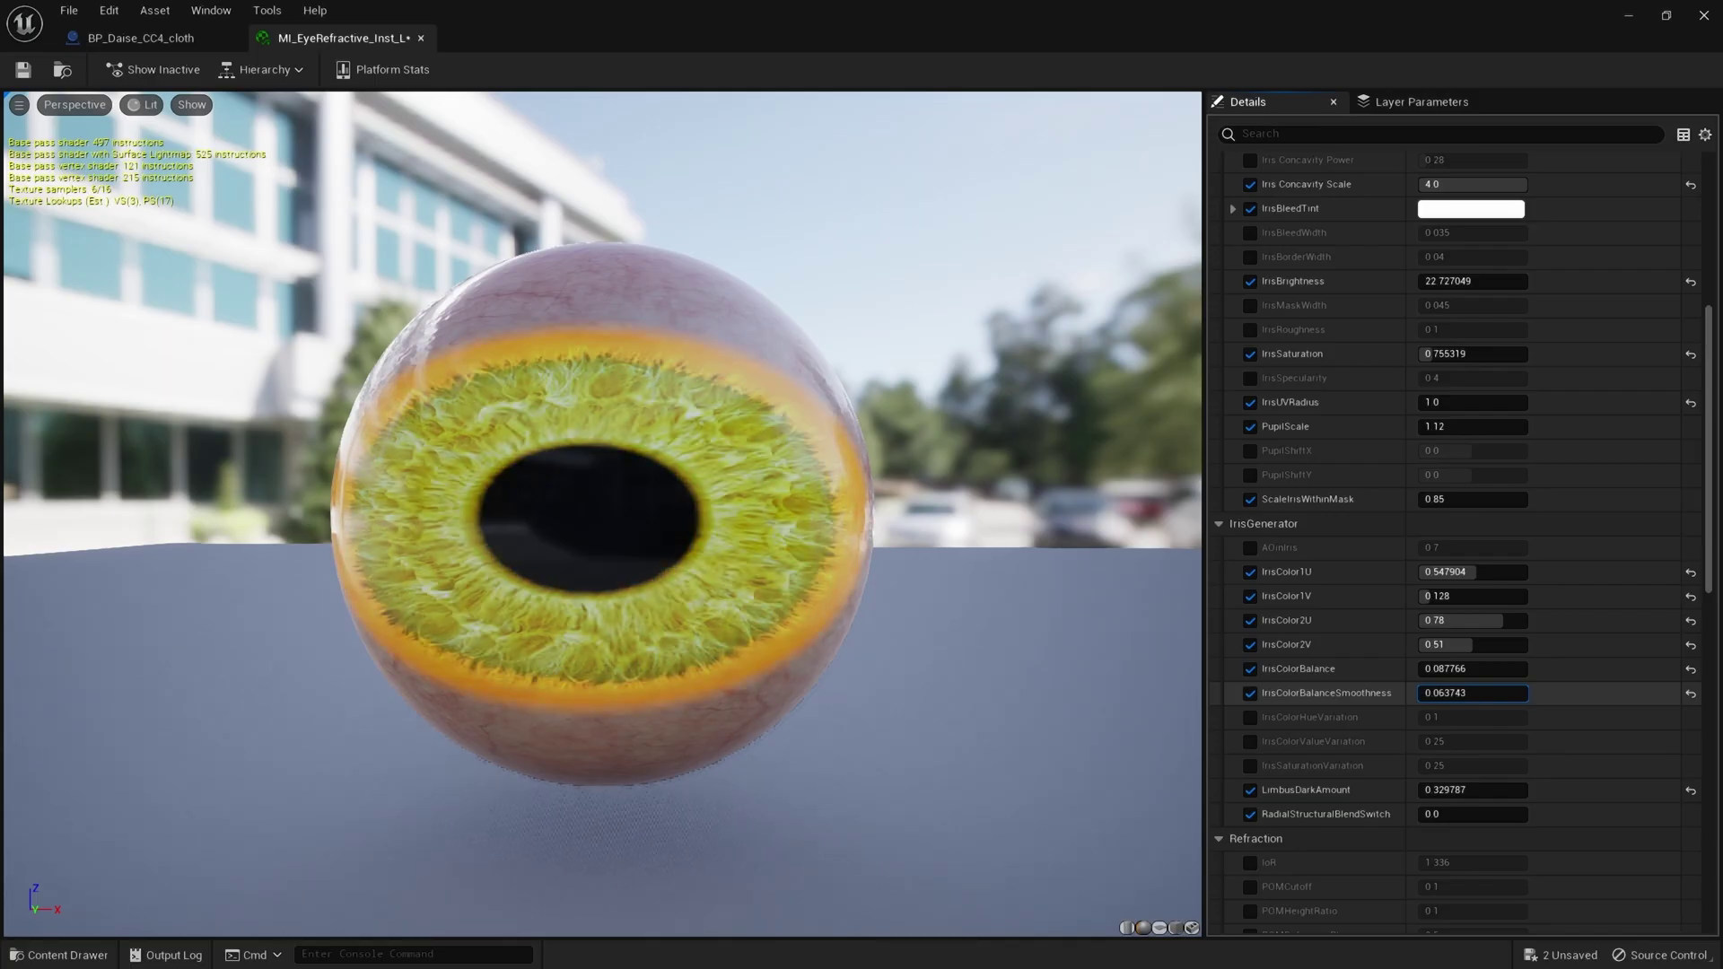
drag(1472, 692, 1497, 693)
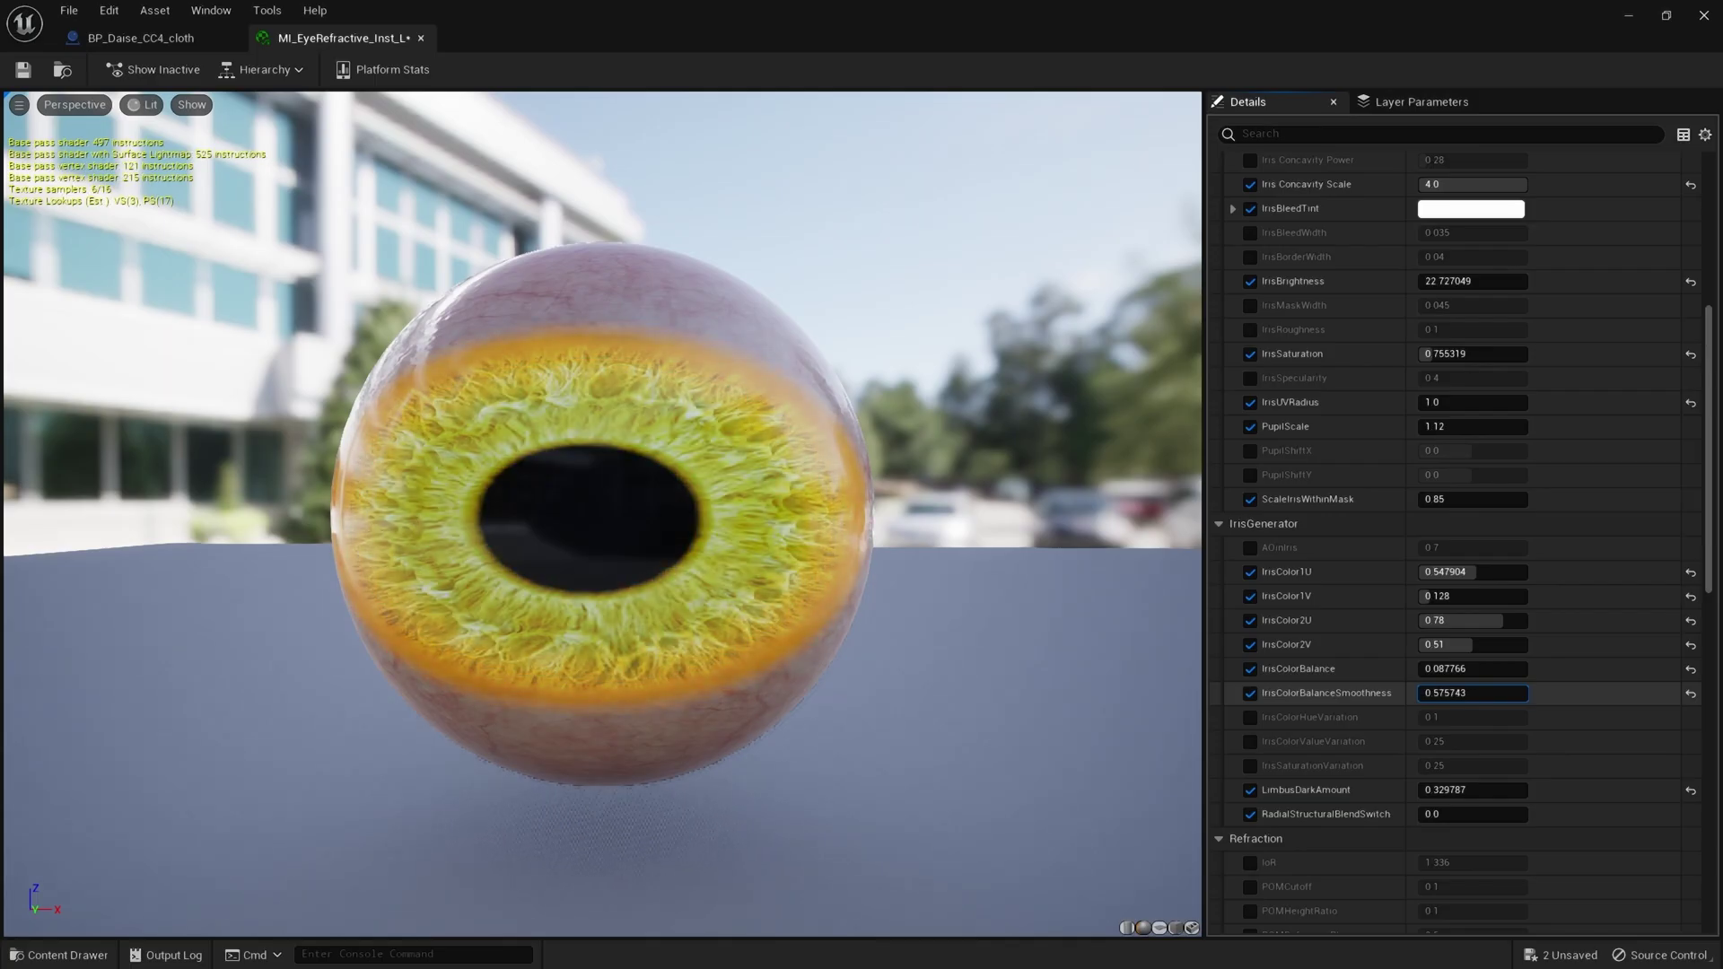
key(ctrl+z)
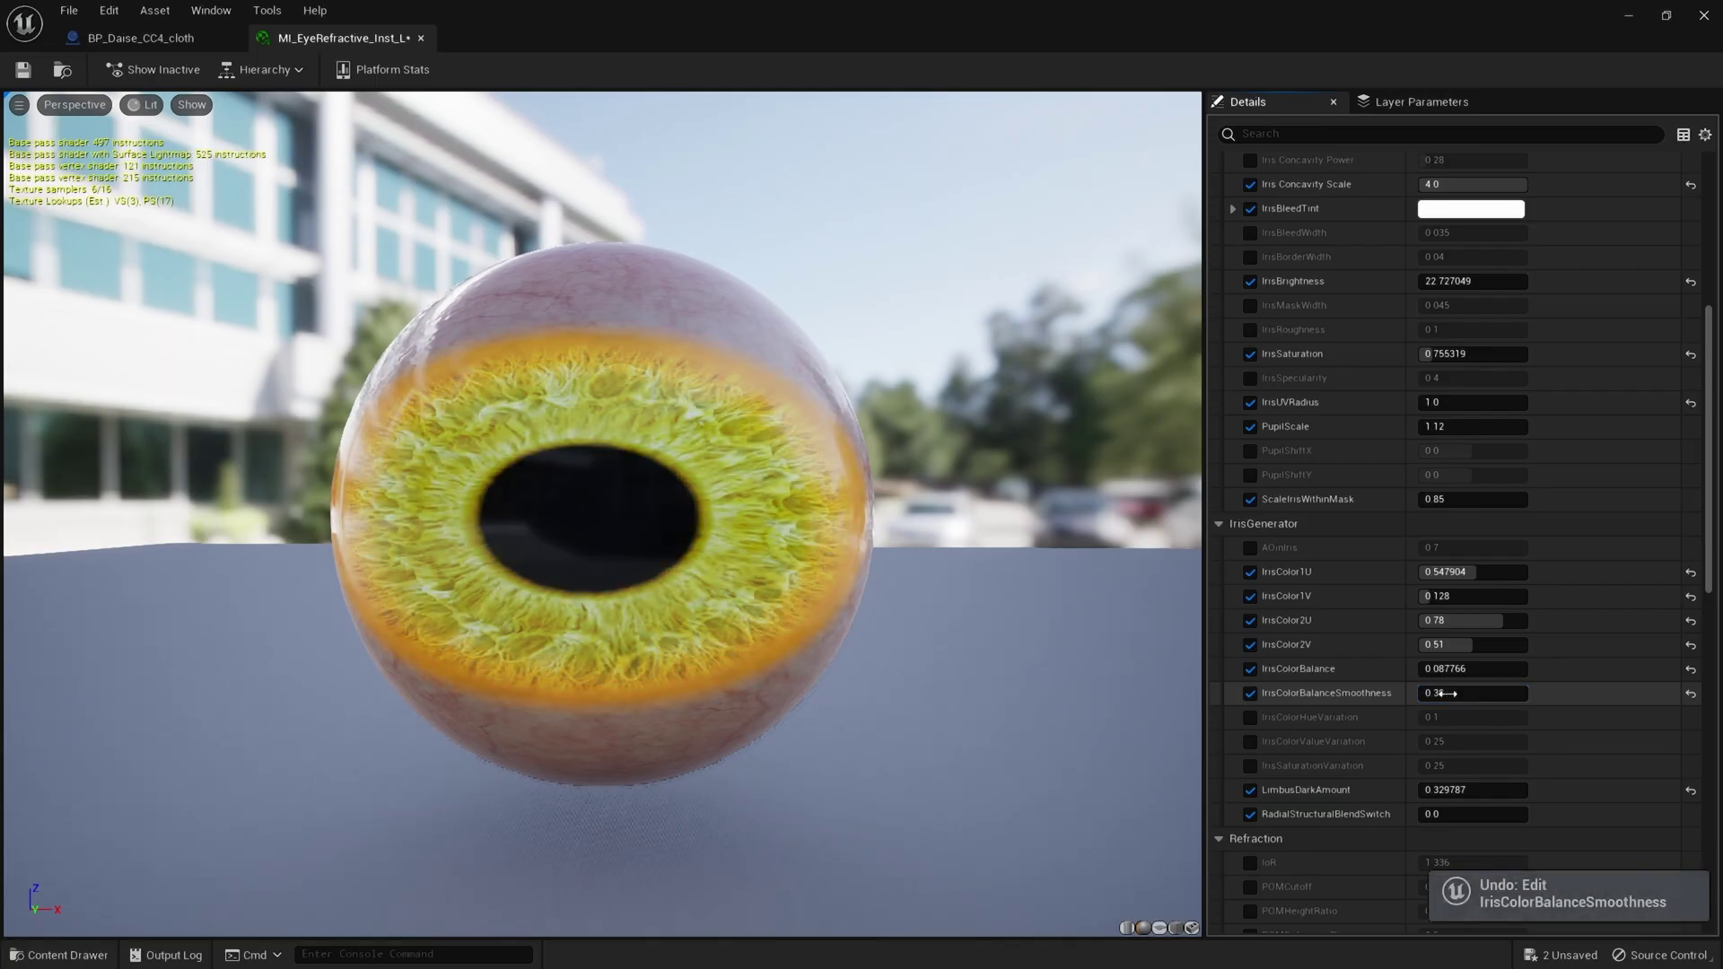
scroll(1515, 701, down, 2)
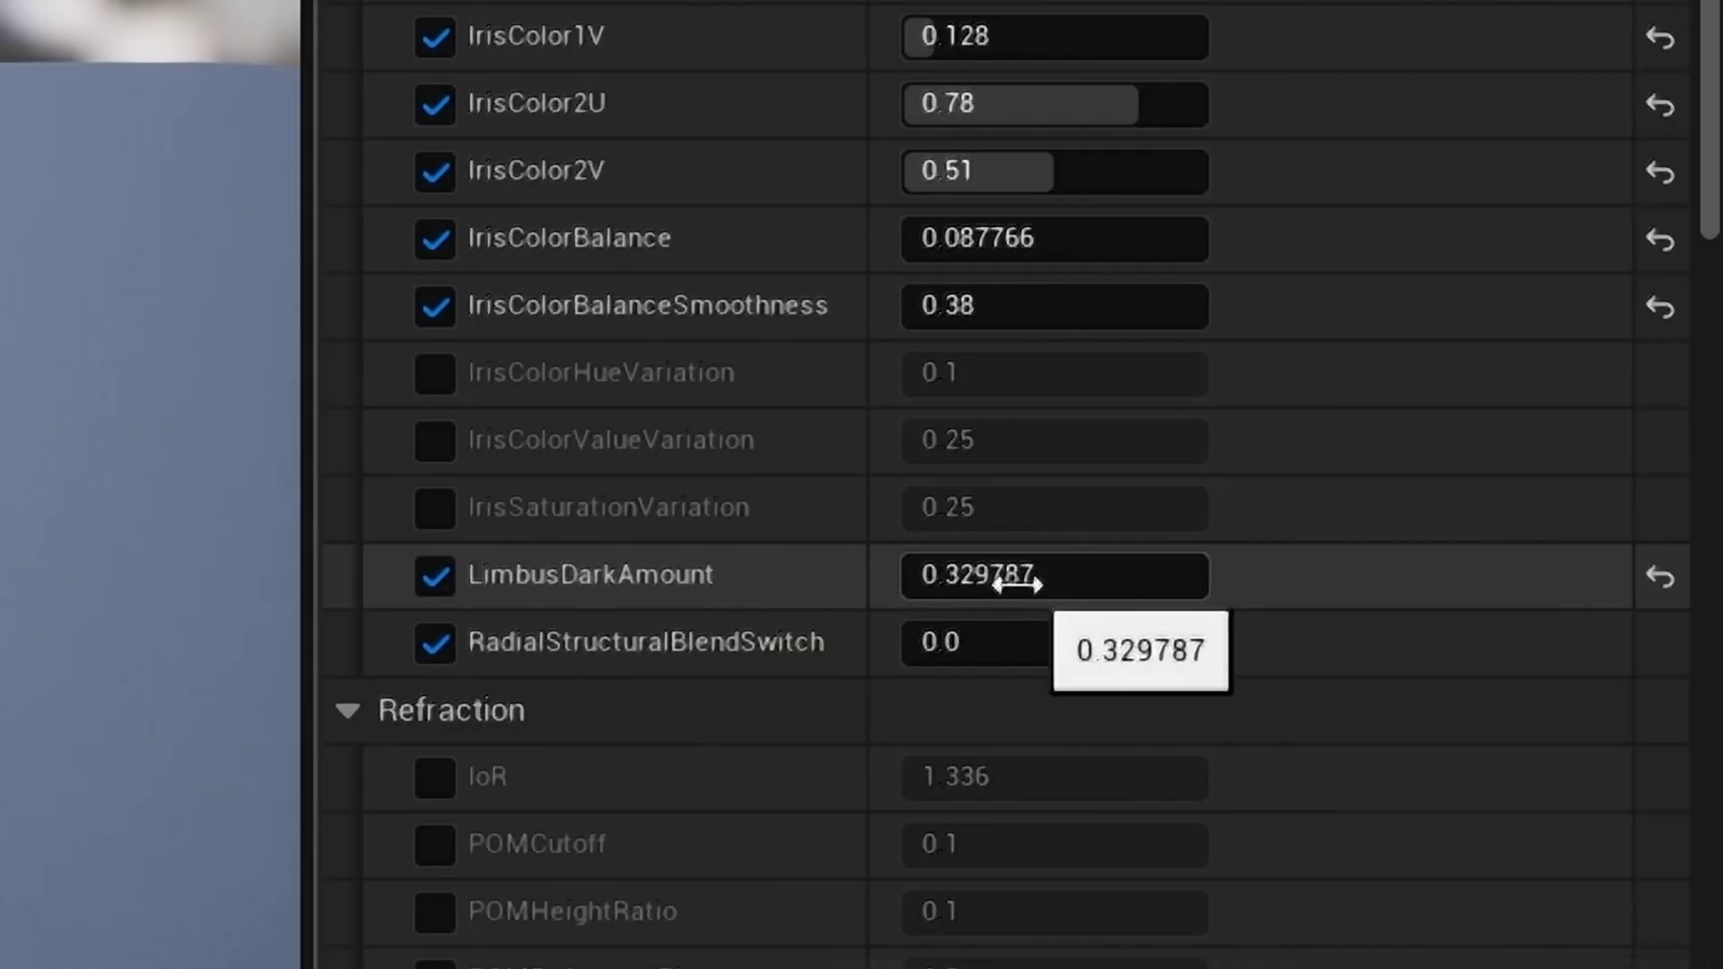
drag(1016, 584, 978, 584)
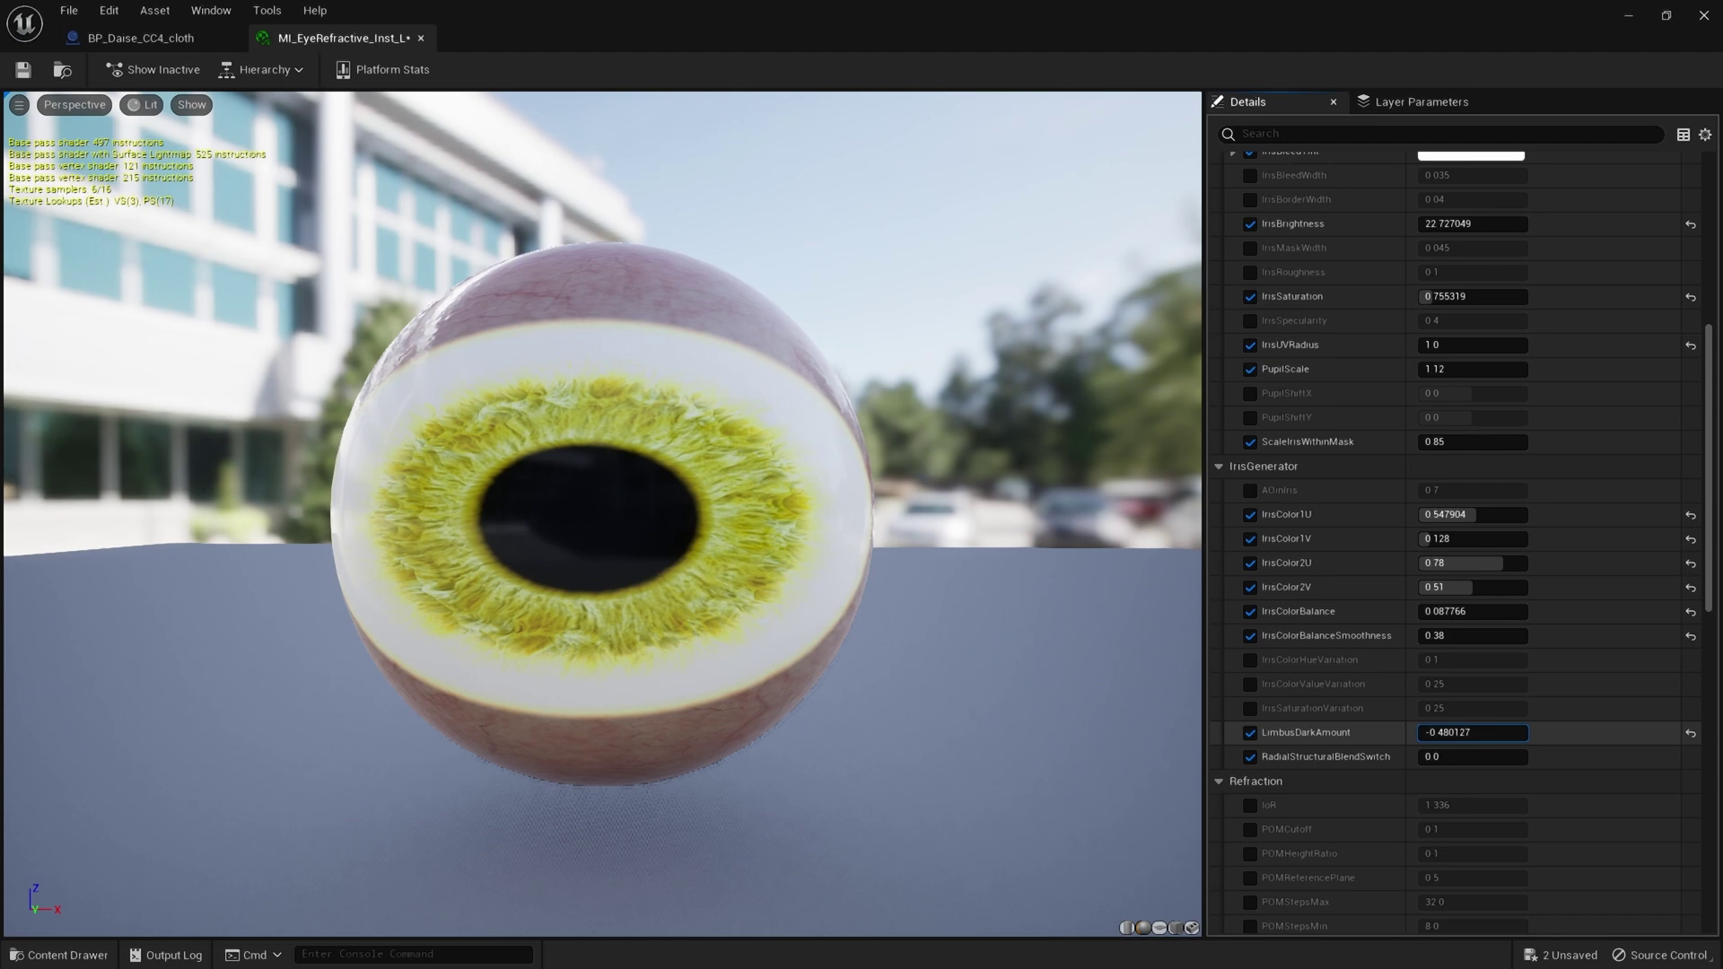
drag(1472, 732, 1580, 733)
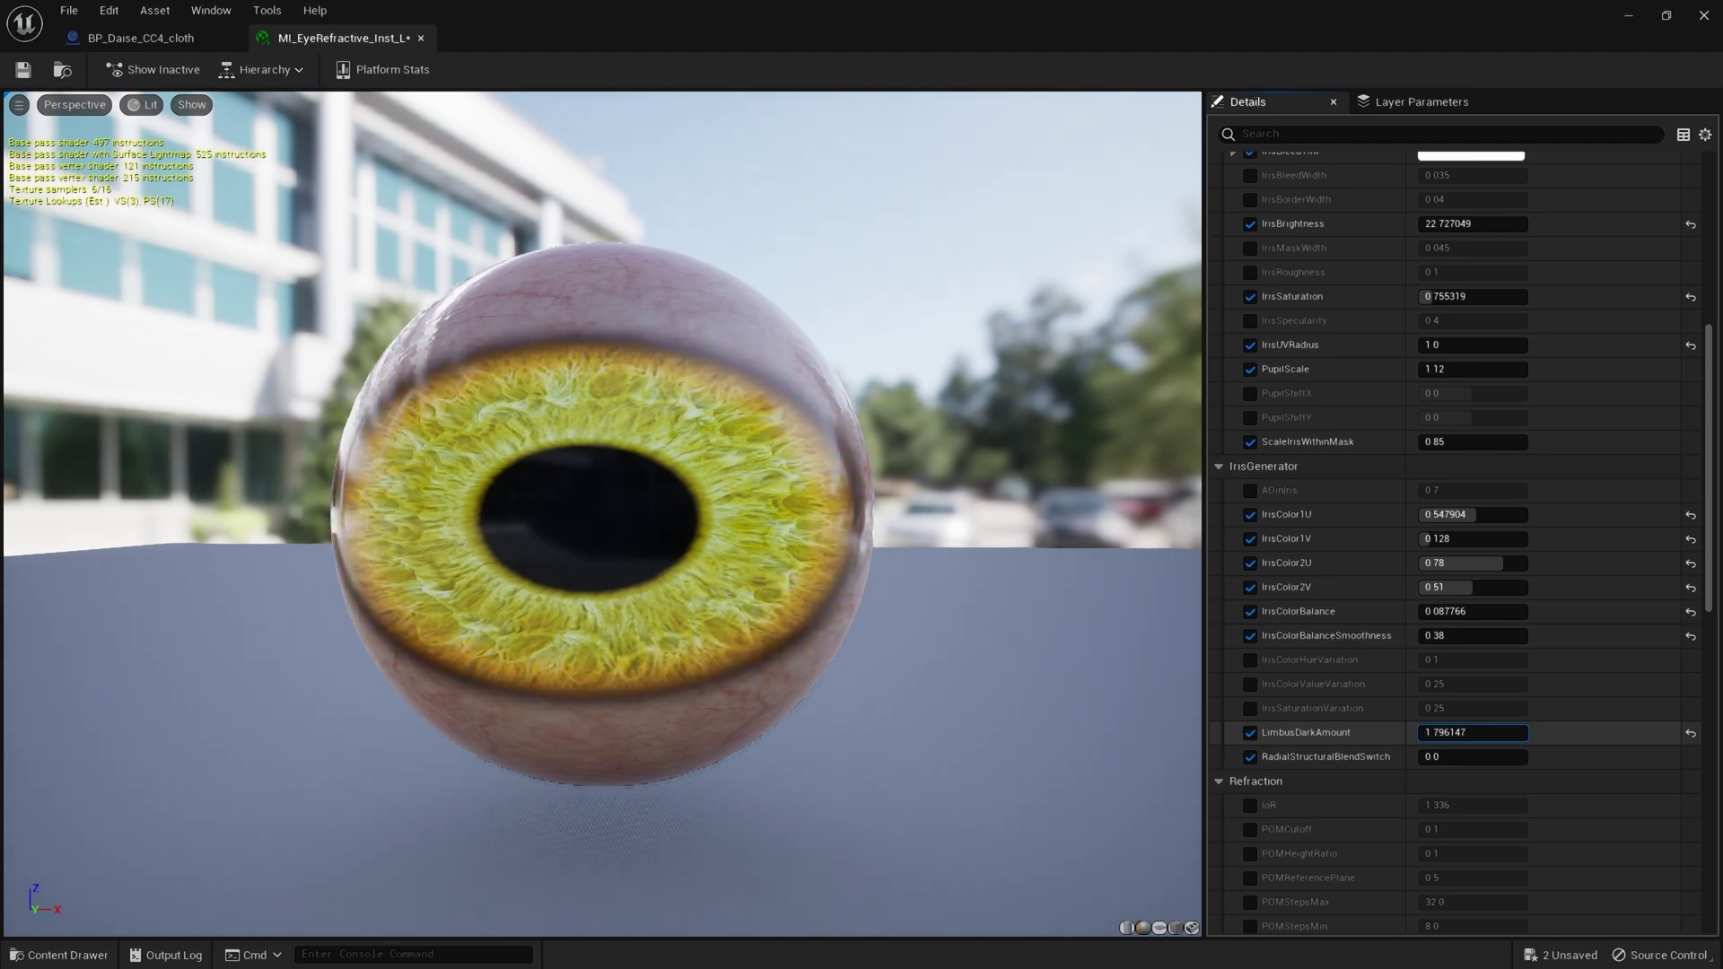
key(ctrl+z)
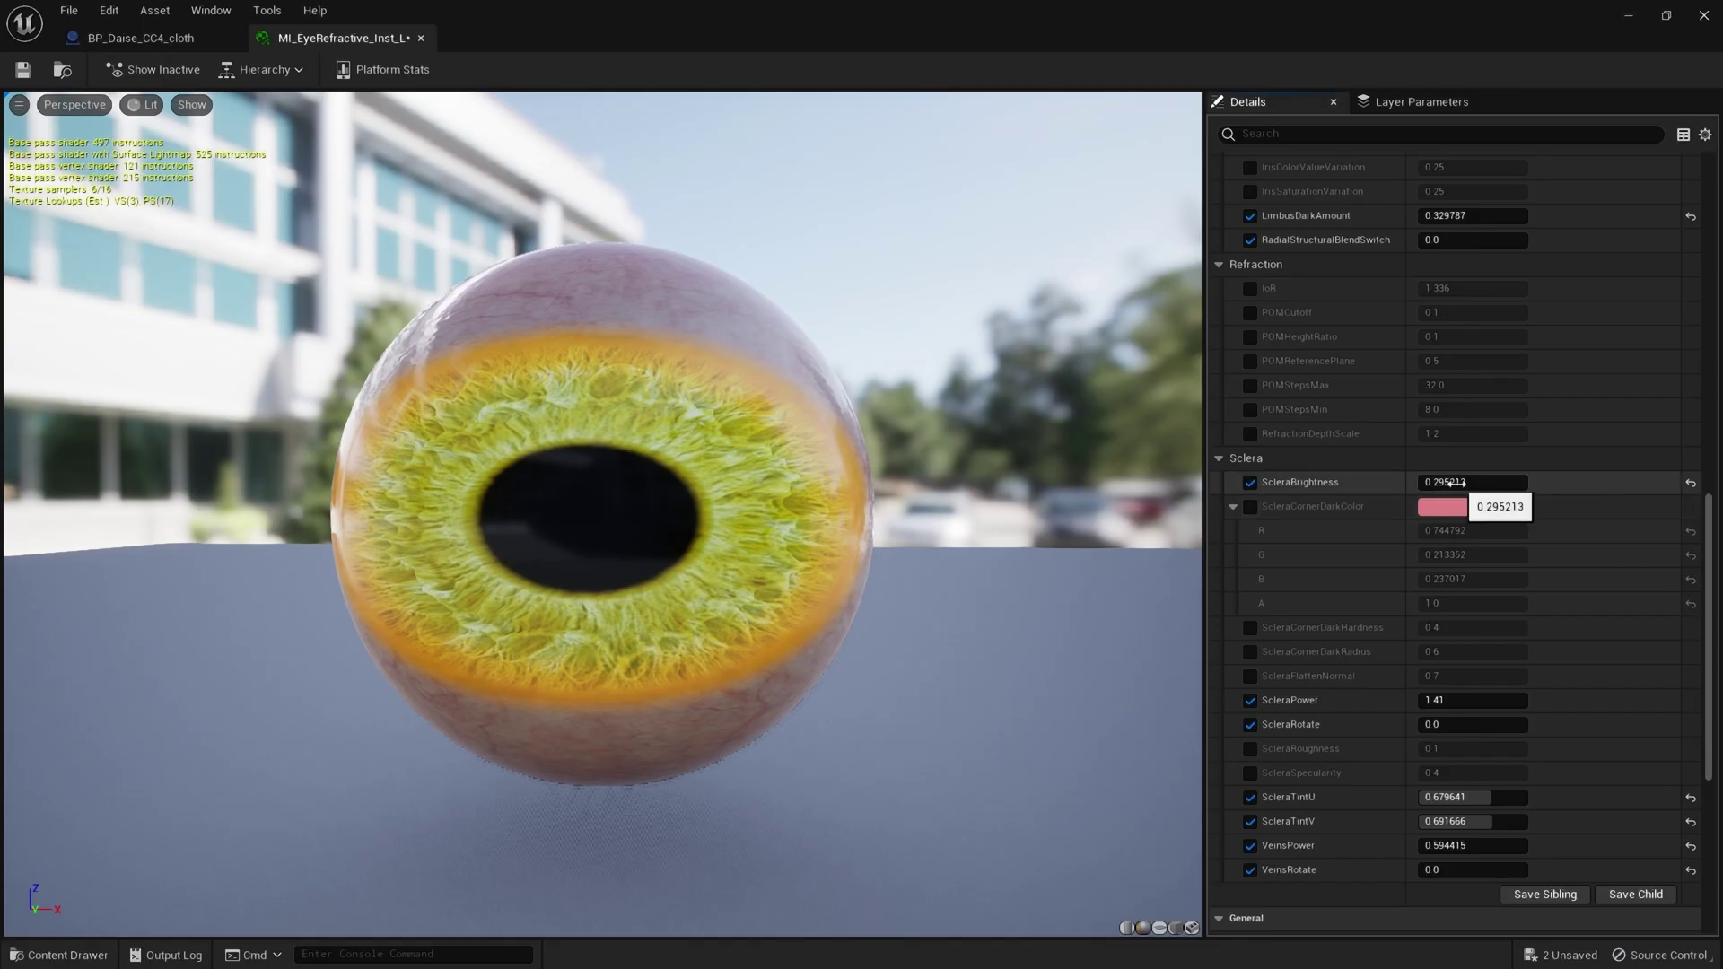
drag(1433, 484, 1494, 485)
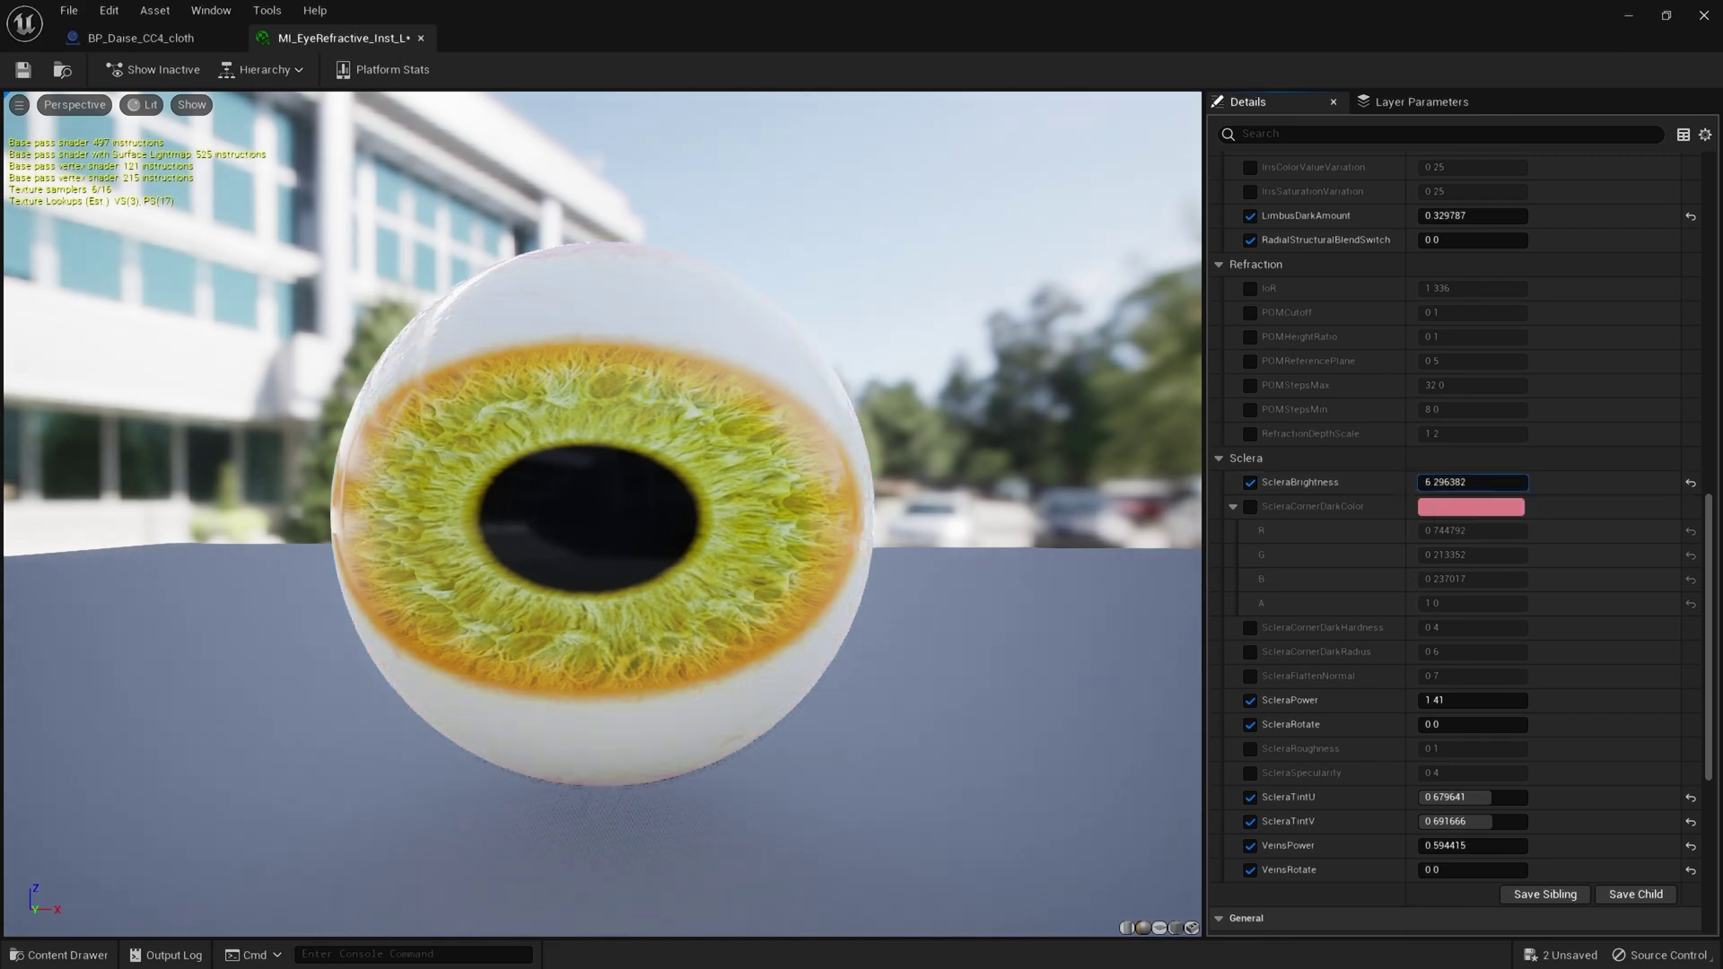
key(ctrl+z)
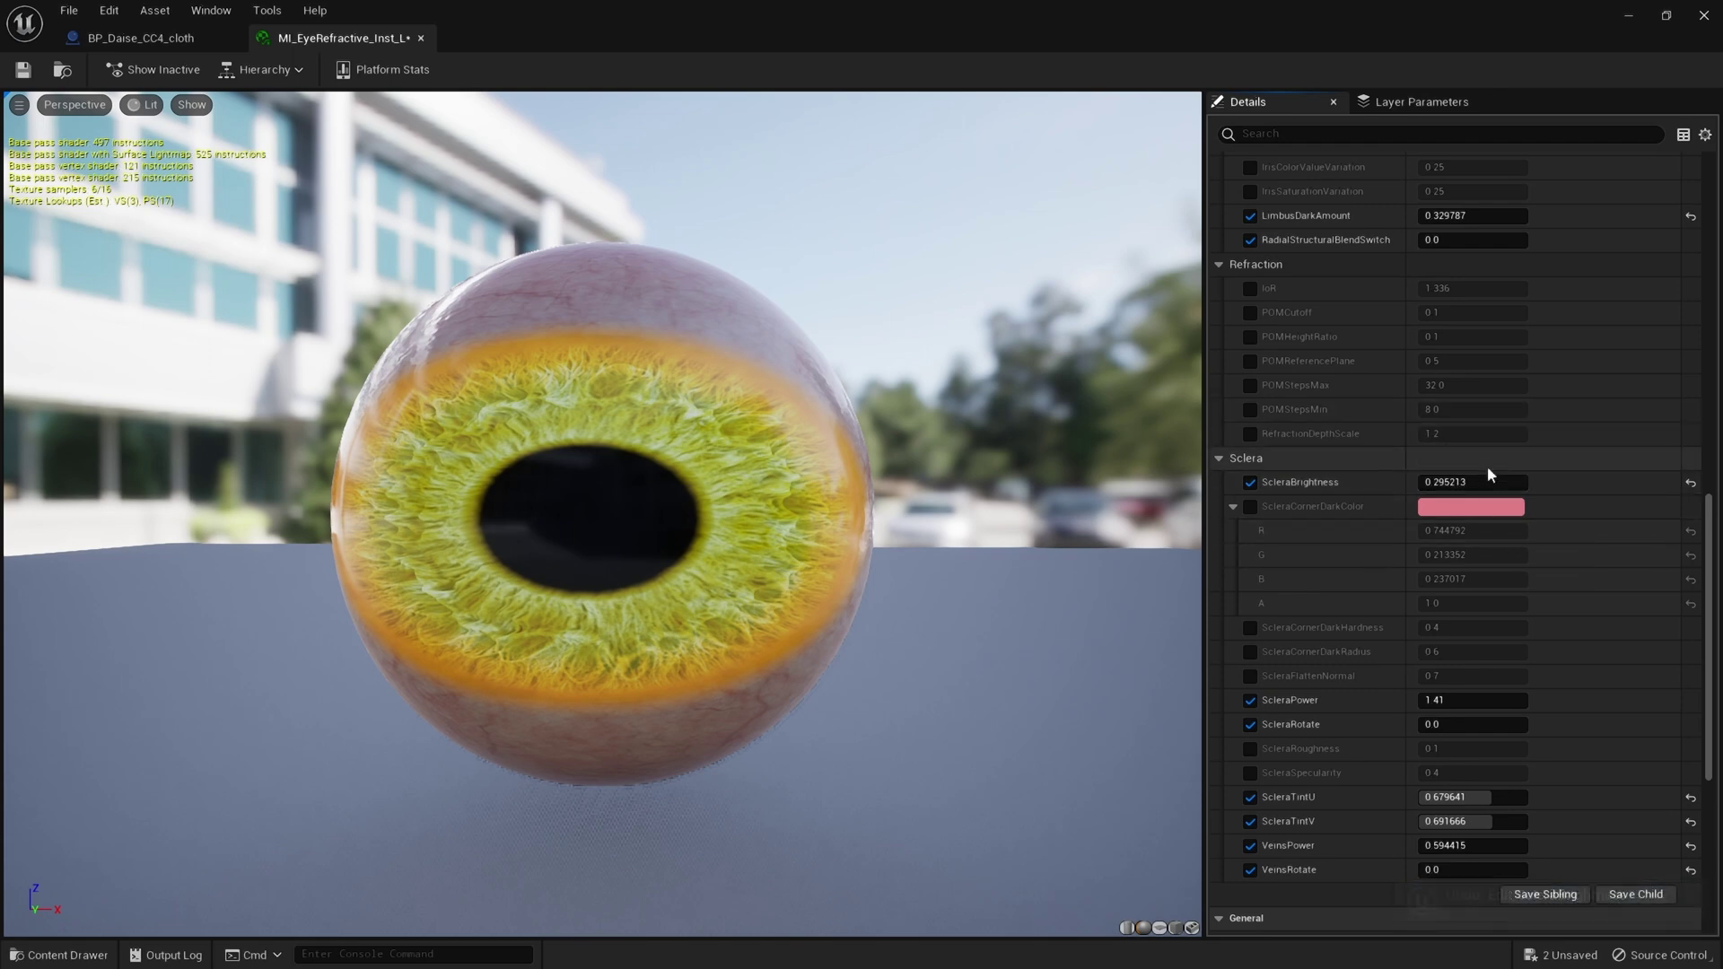
scroll(1471, 684, down, 1)
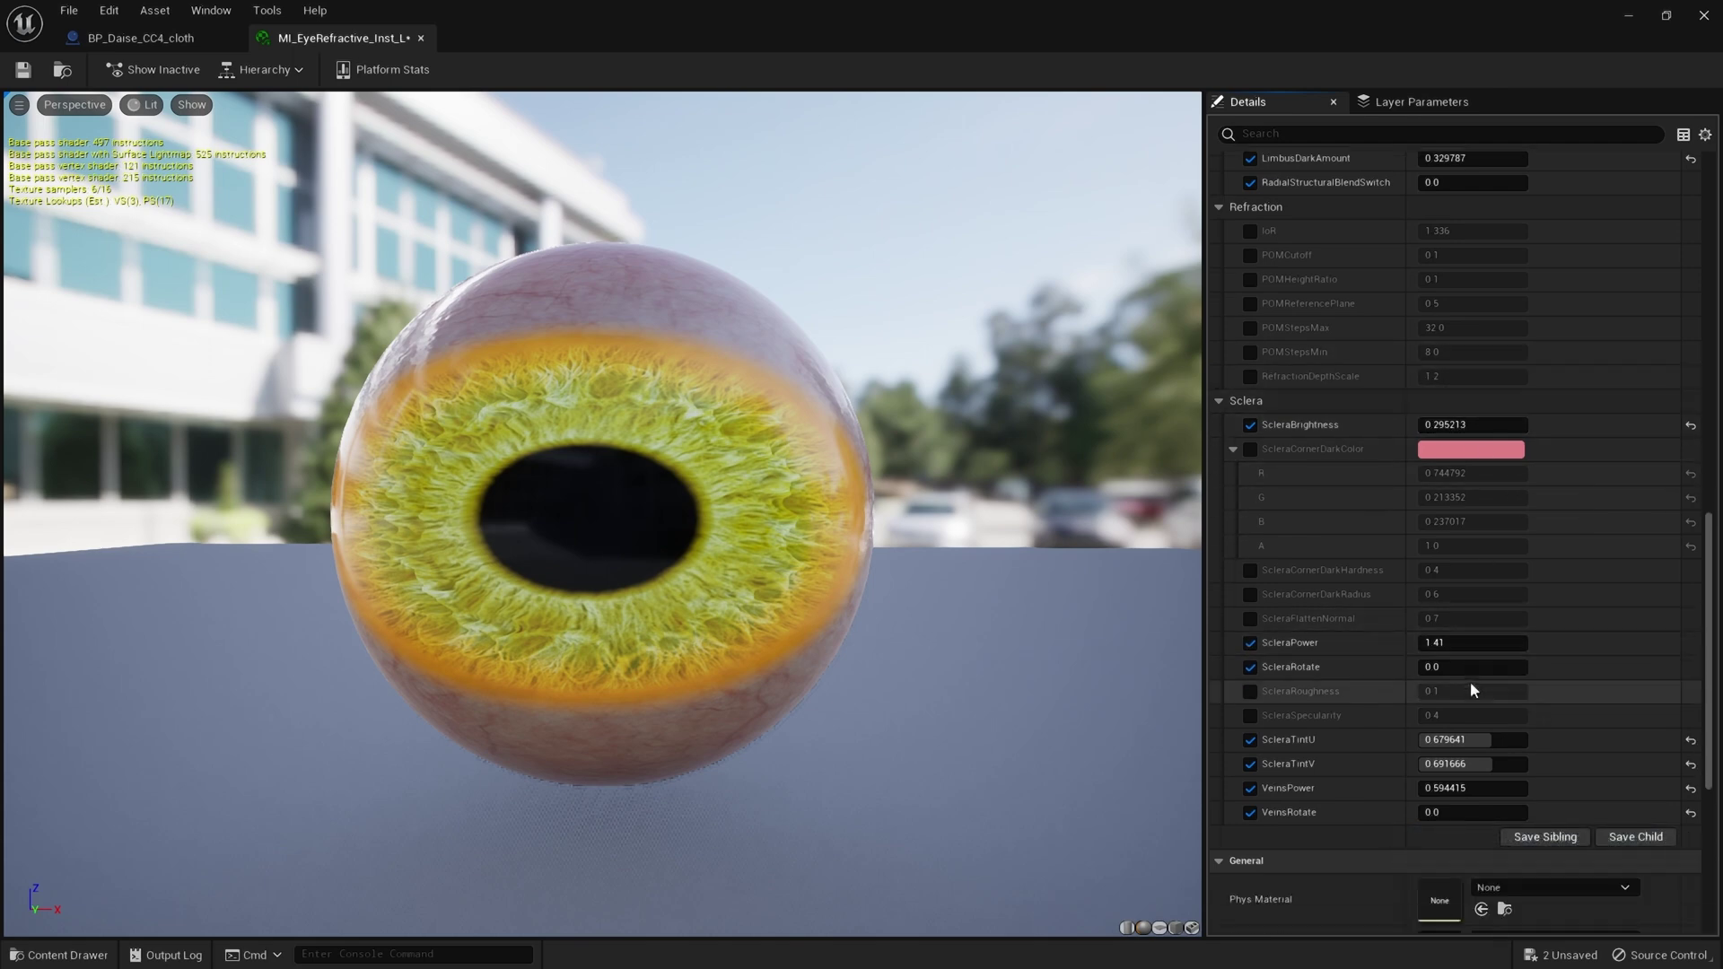
scroll(1268, 718, up, 15)
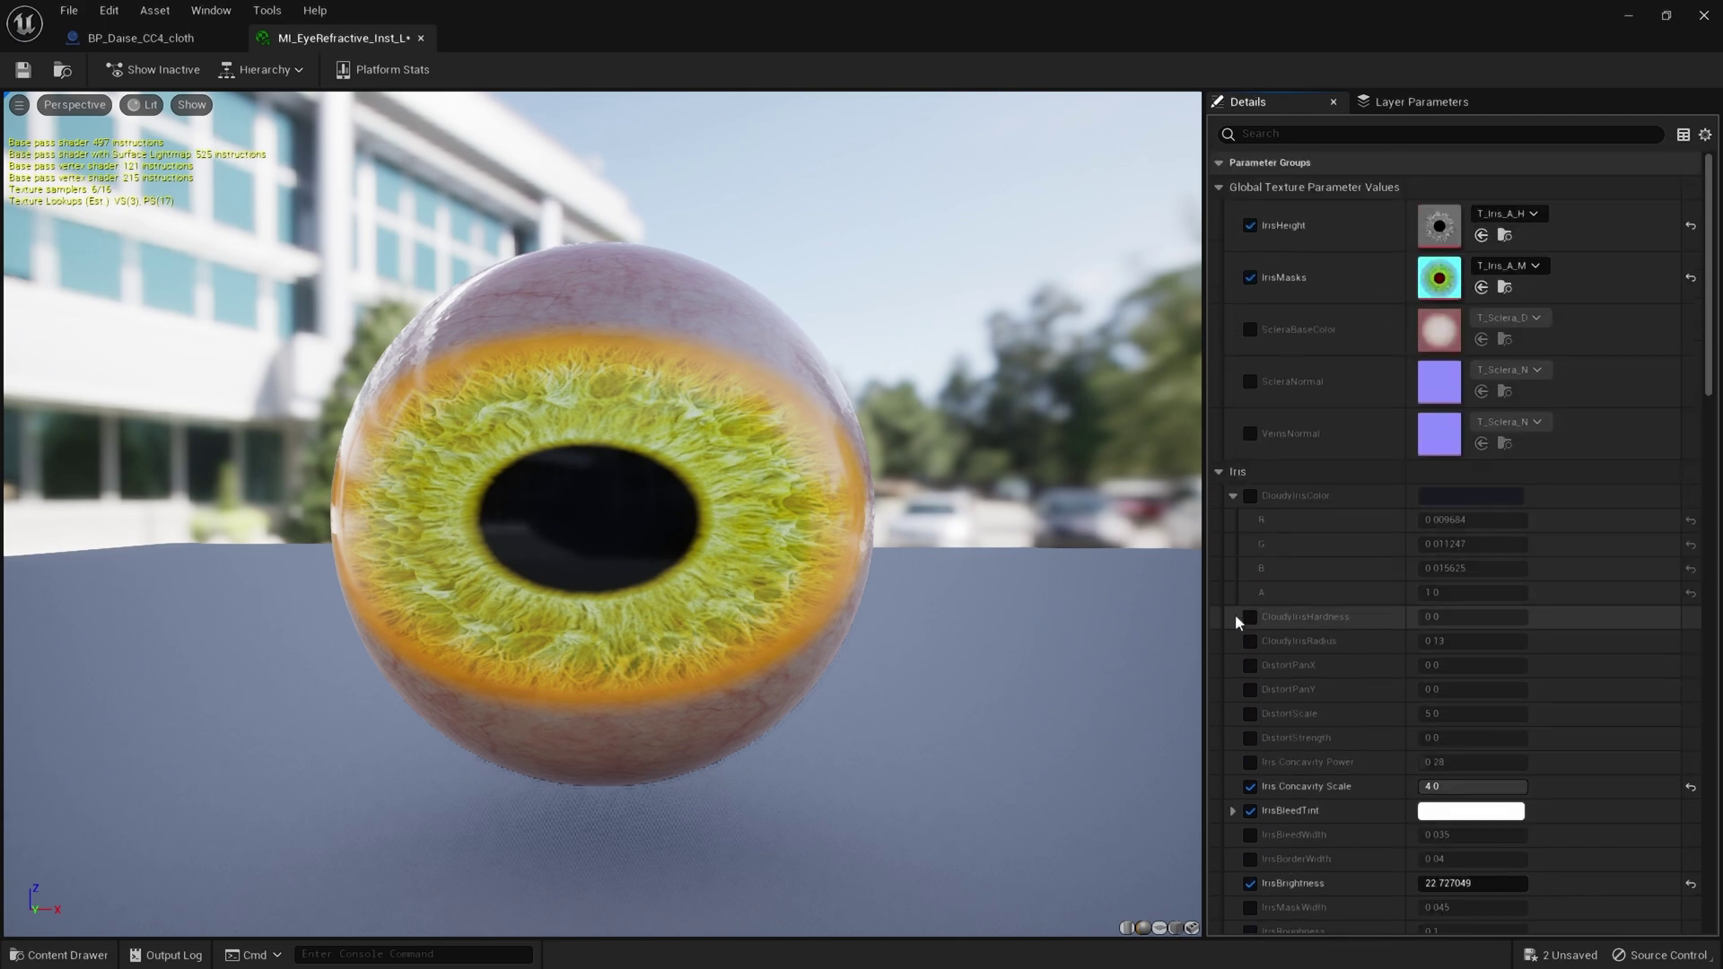
drag(869, 517, 835, 525)
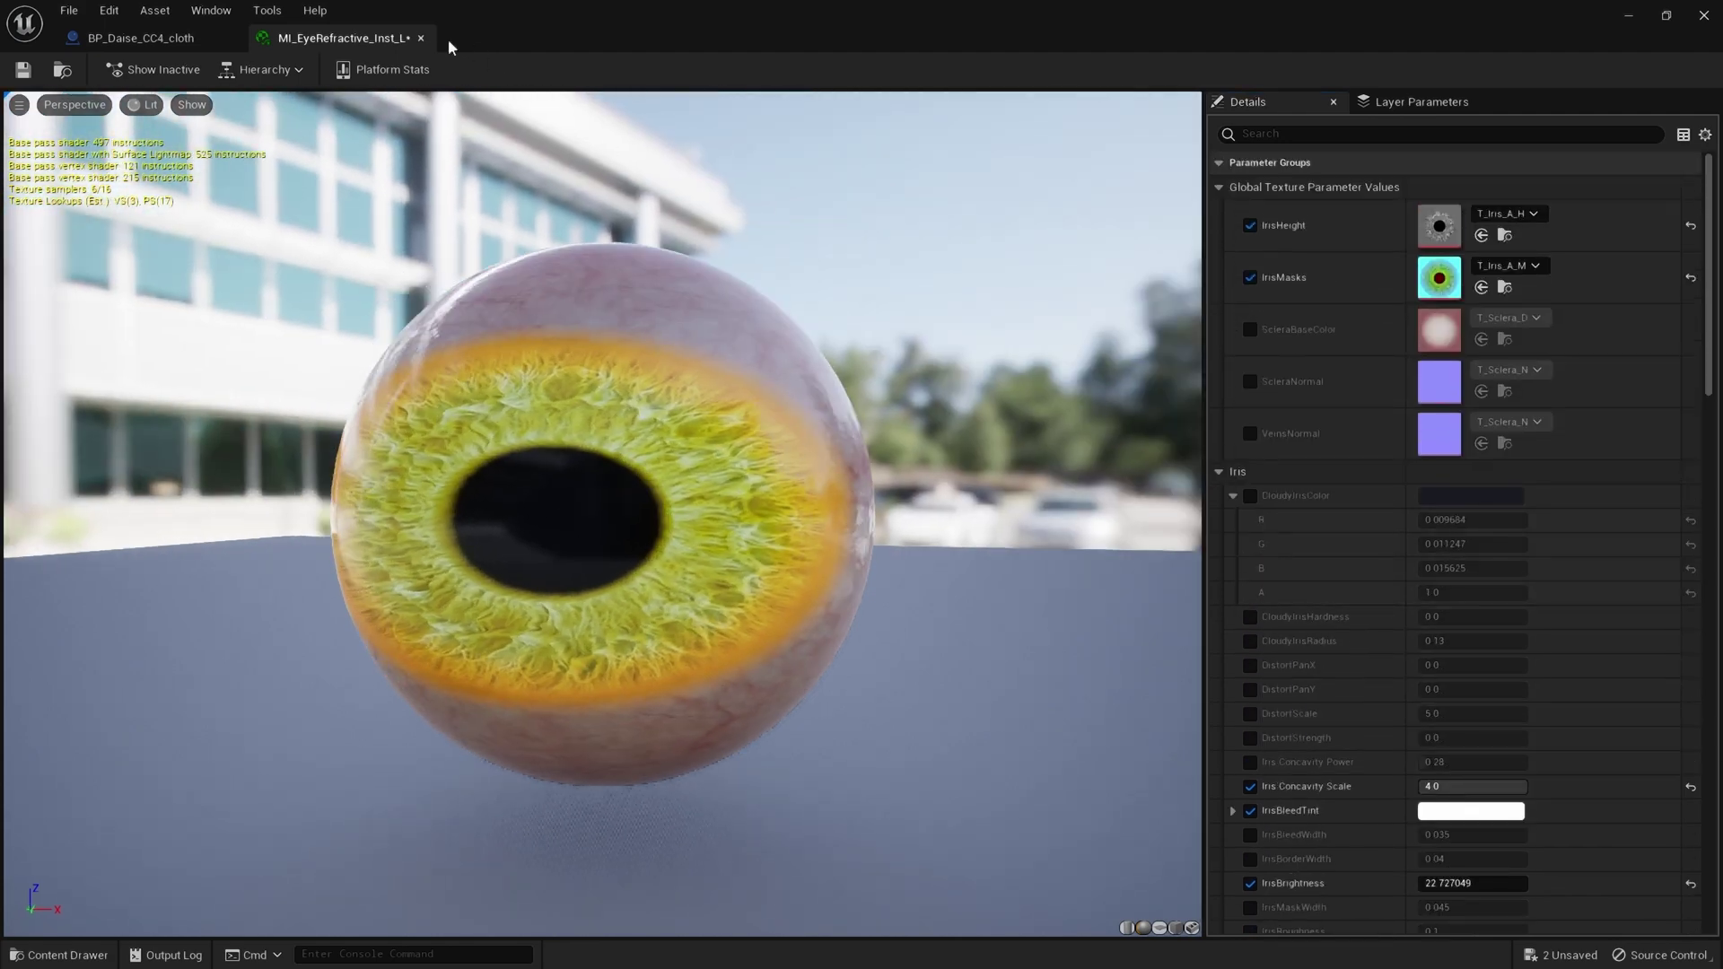
Step: Close the eye material and select the lights beside, above and right of the character
click(420, 37)
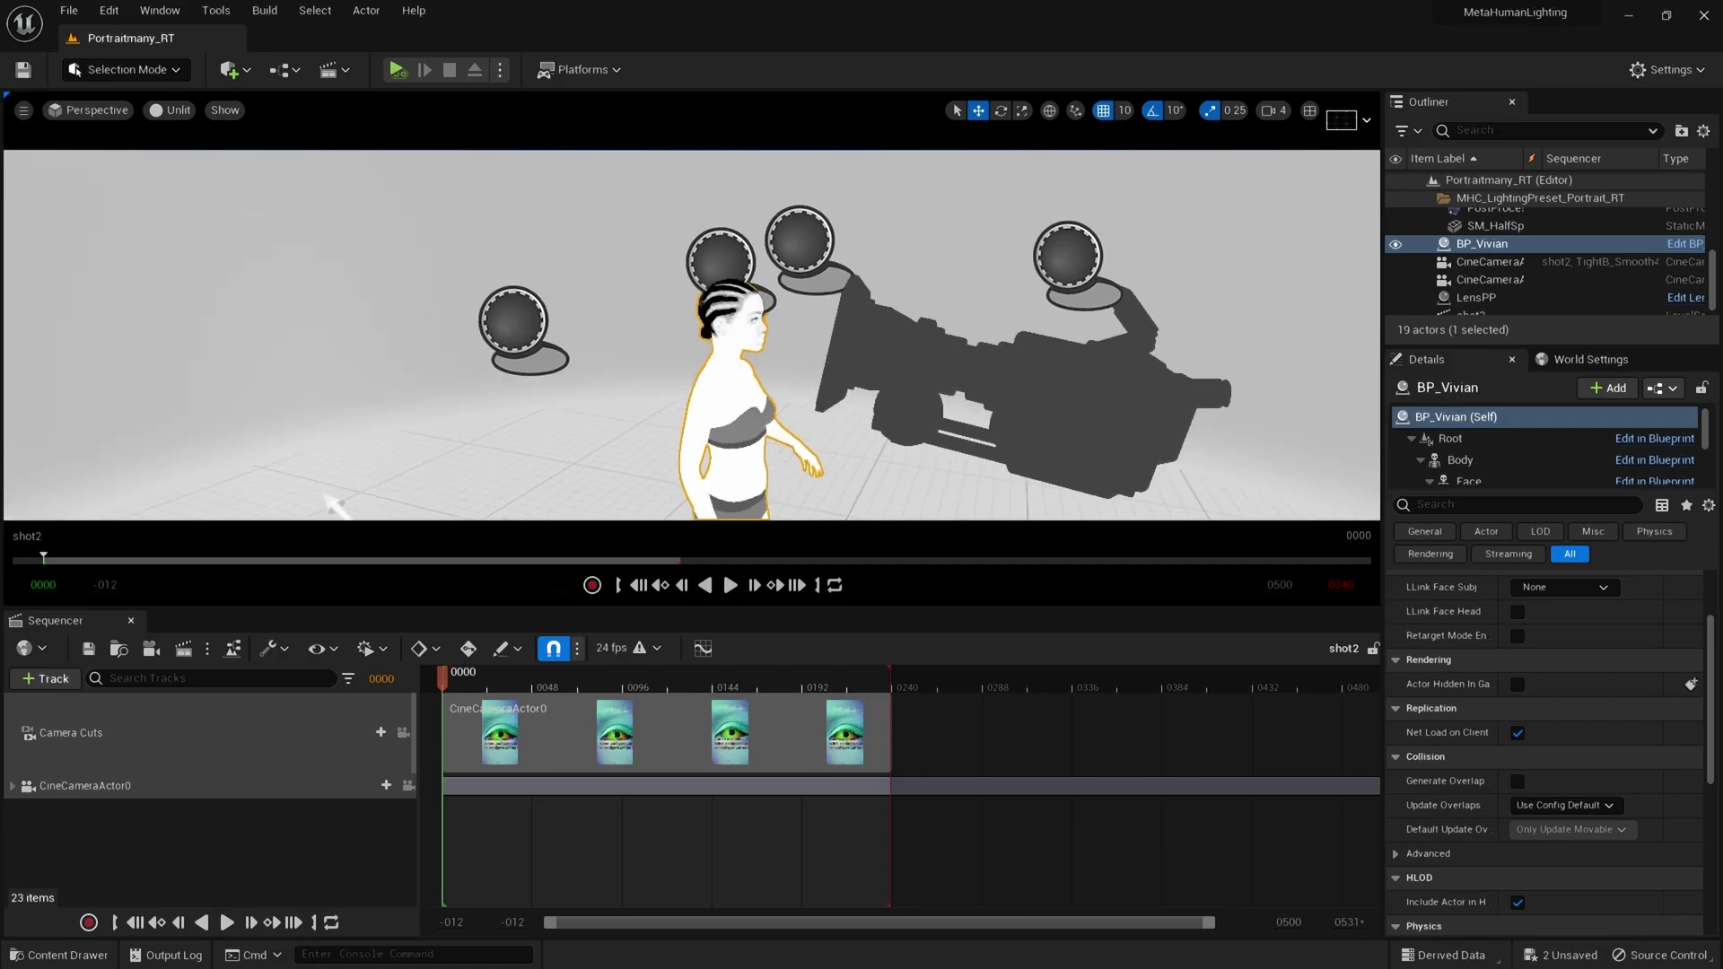
click(518, 325)
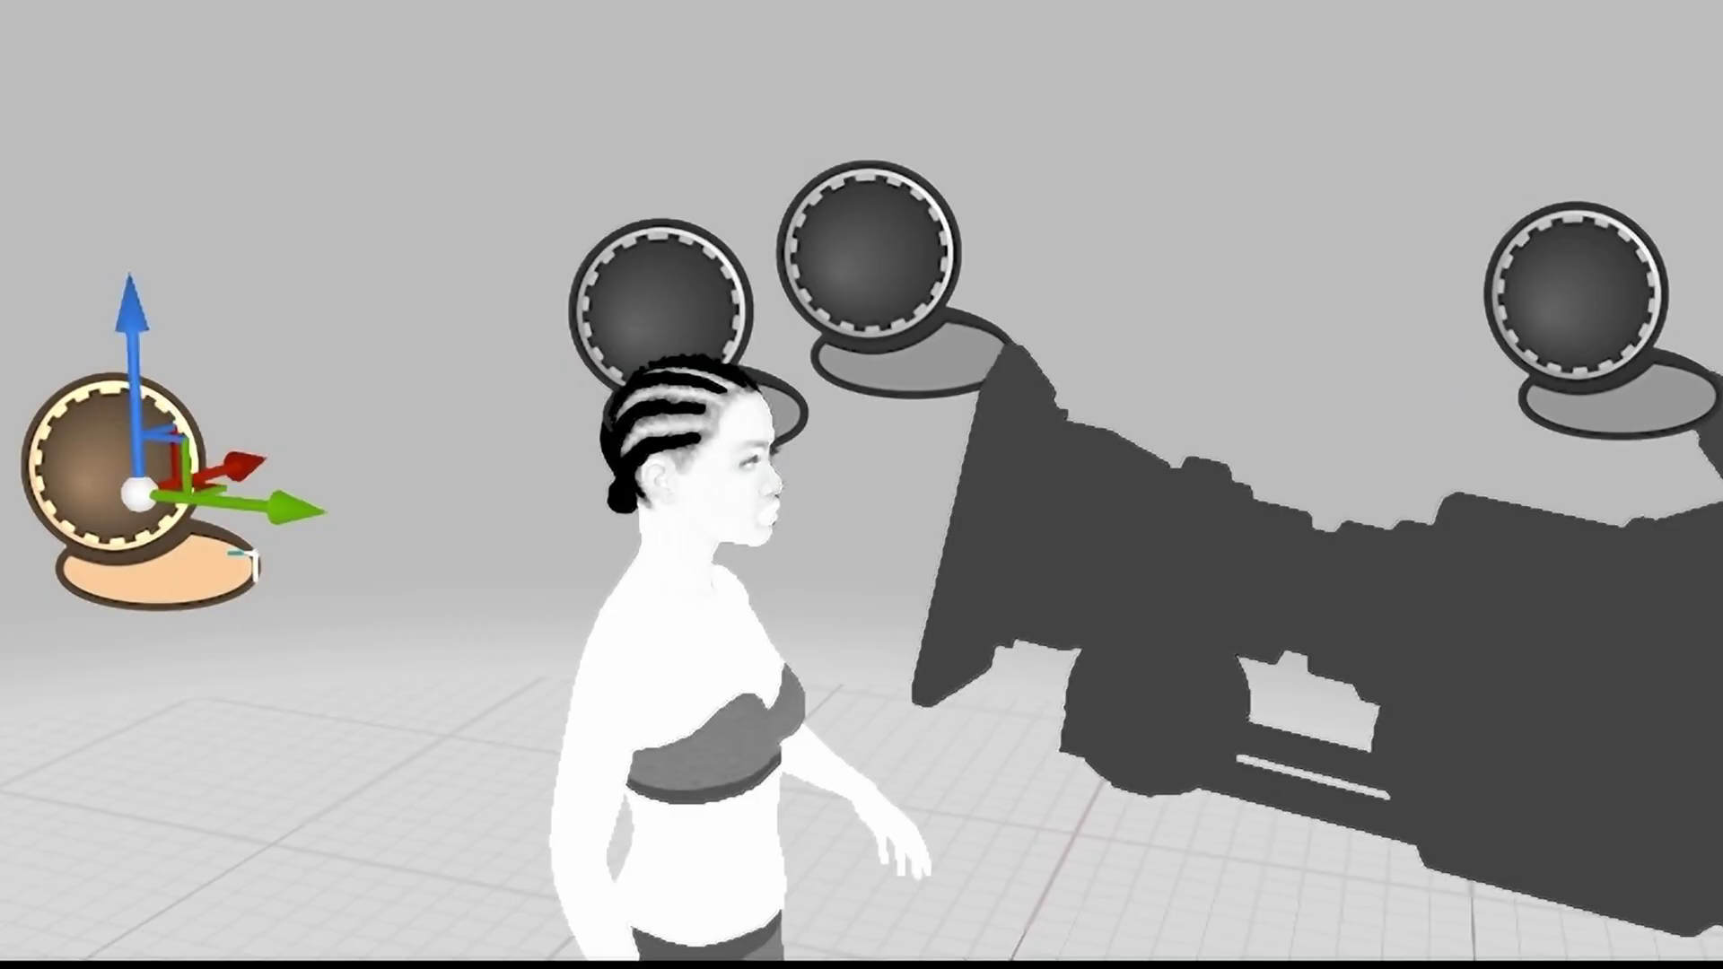
click(805, 243)
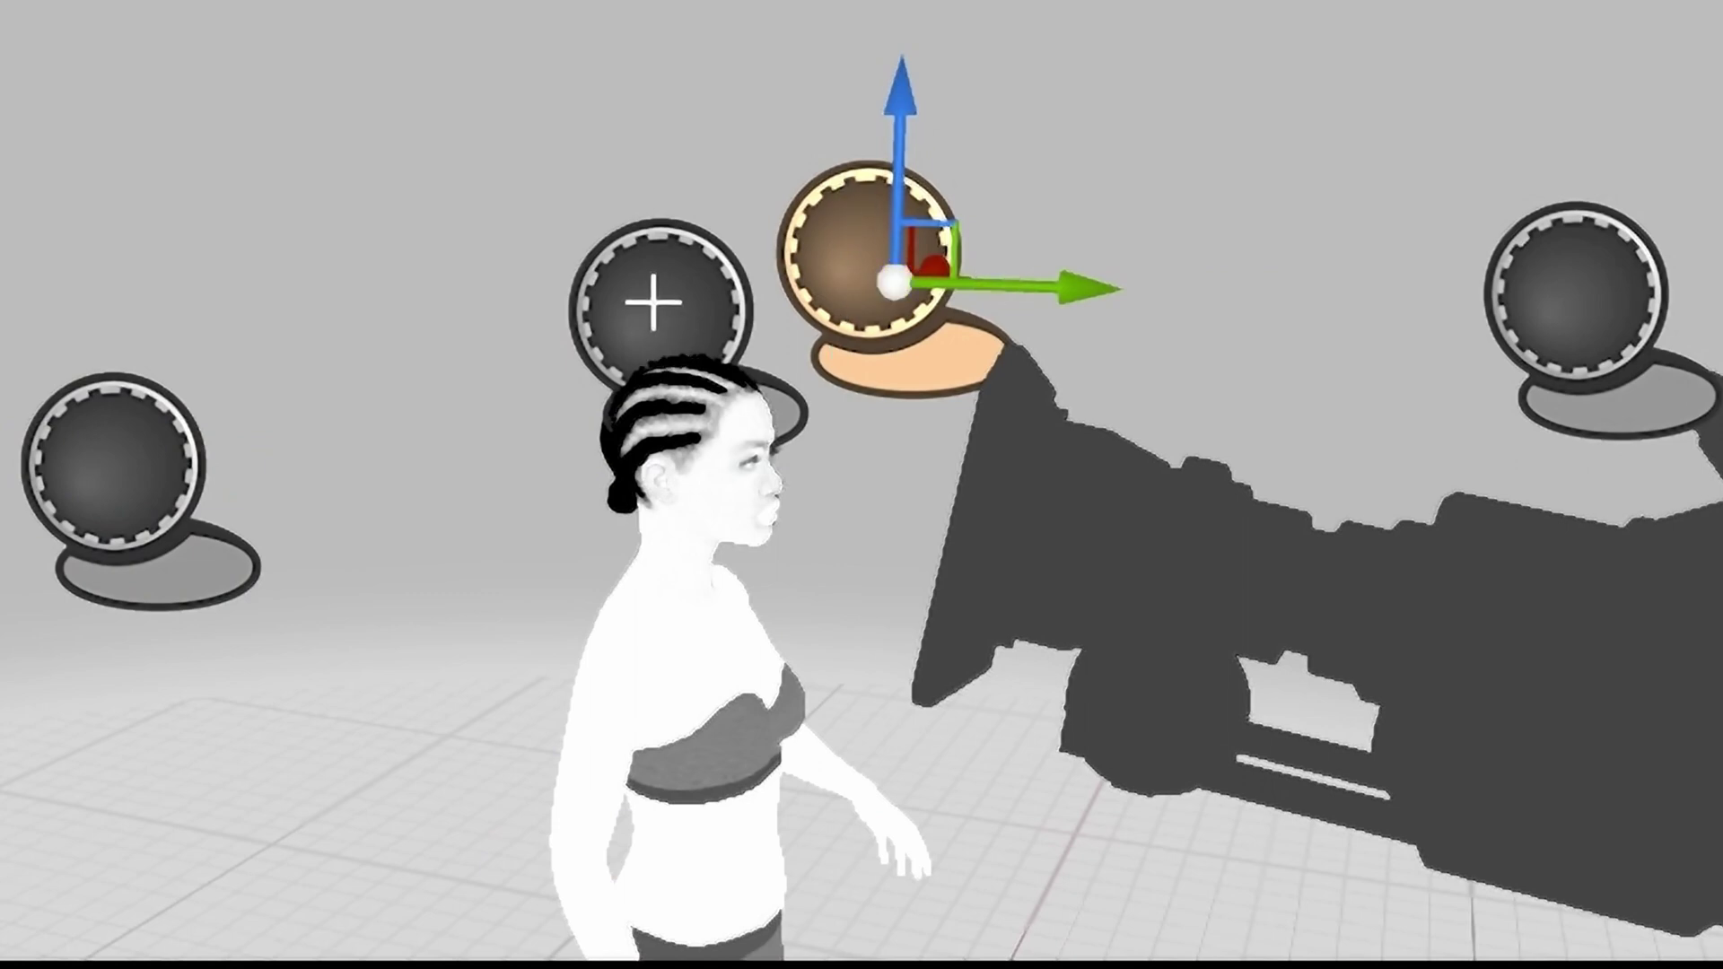
click(652, 298)
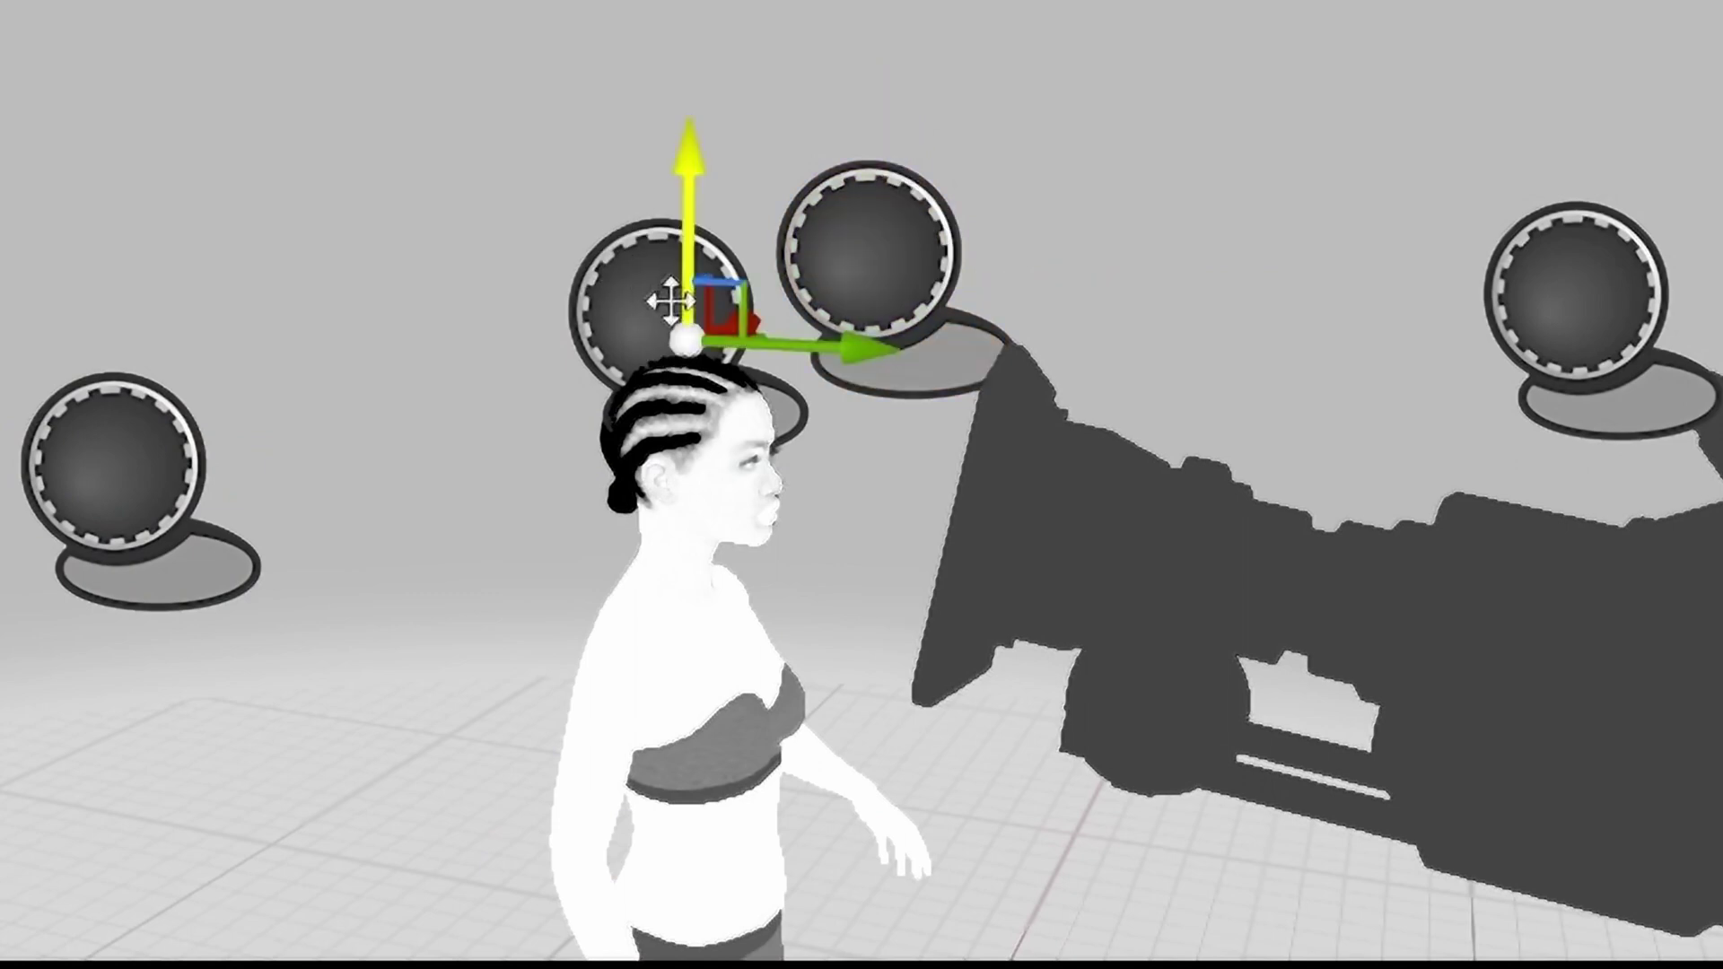
scroll(1288, 262, down, 3)
click(1288, 262)
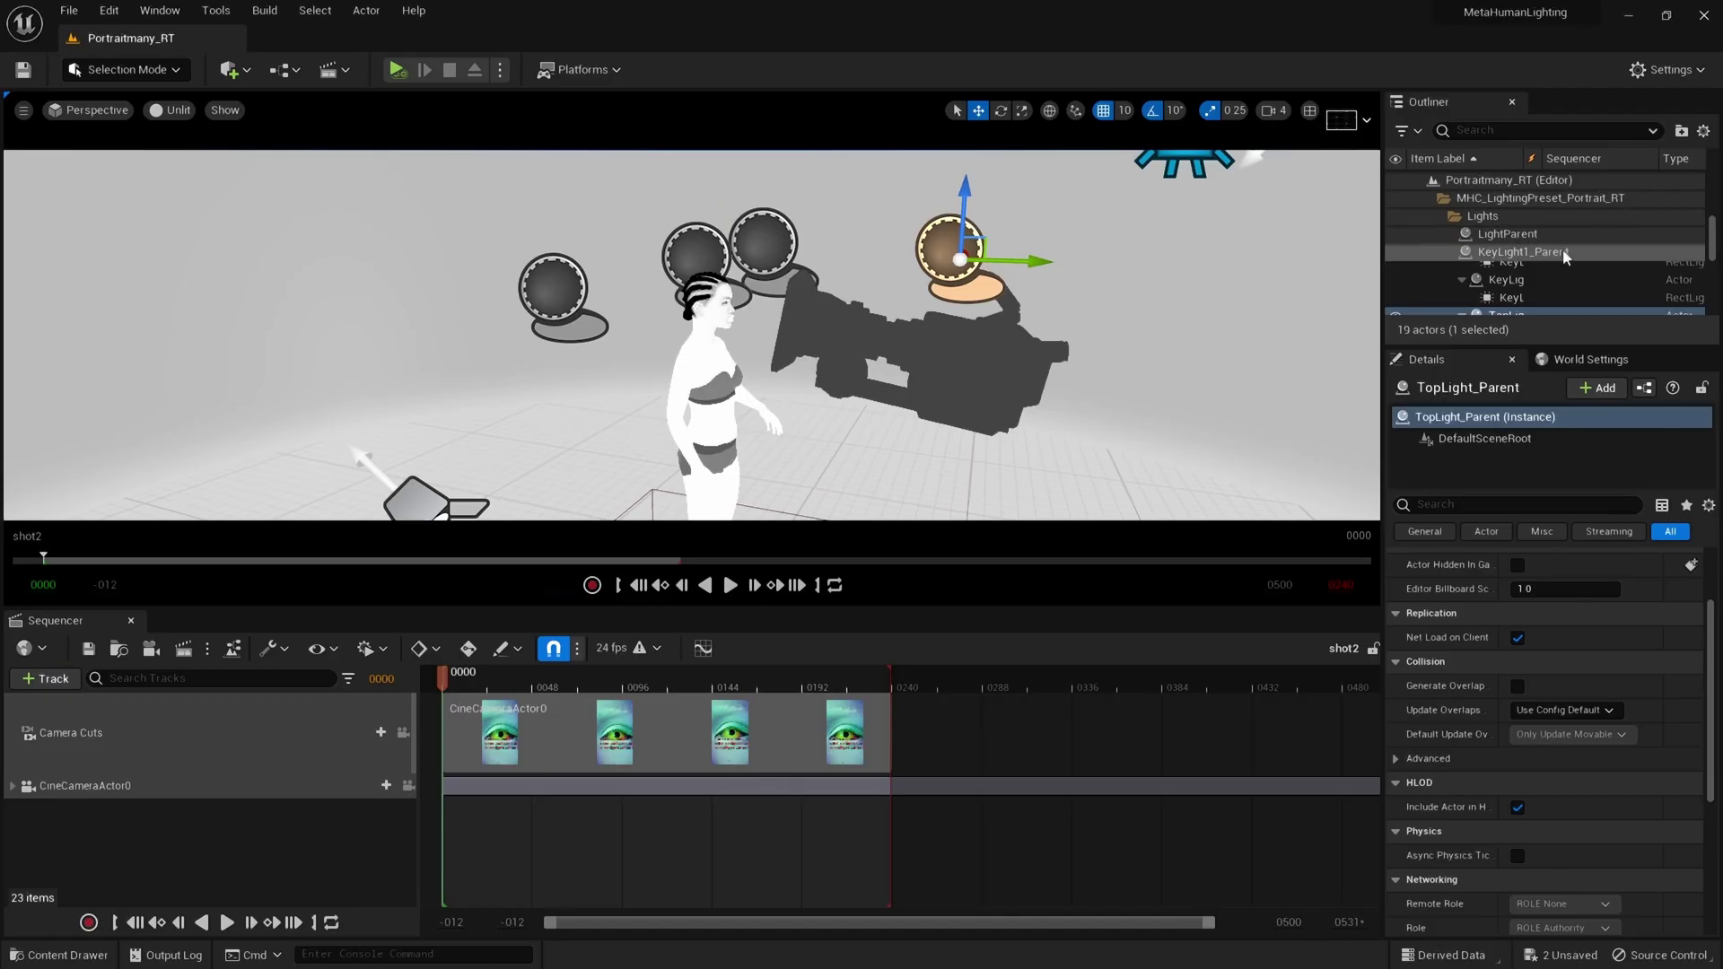
scroll(1558, 254, up, 2)
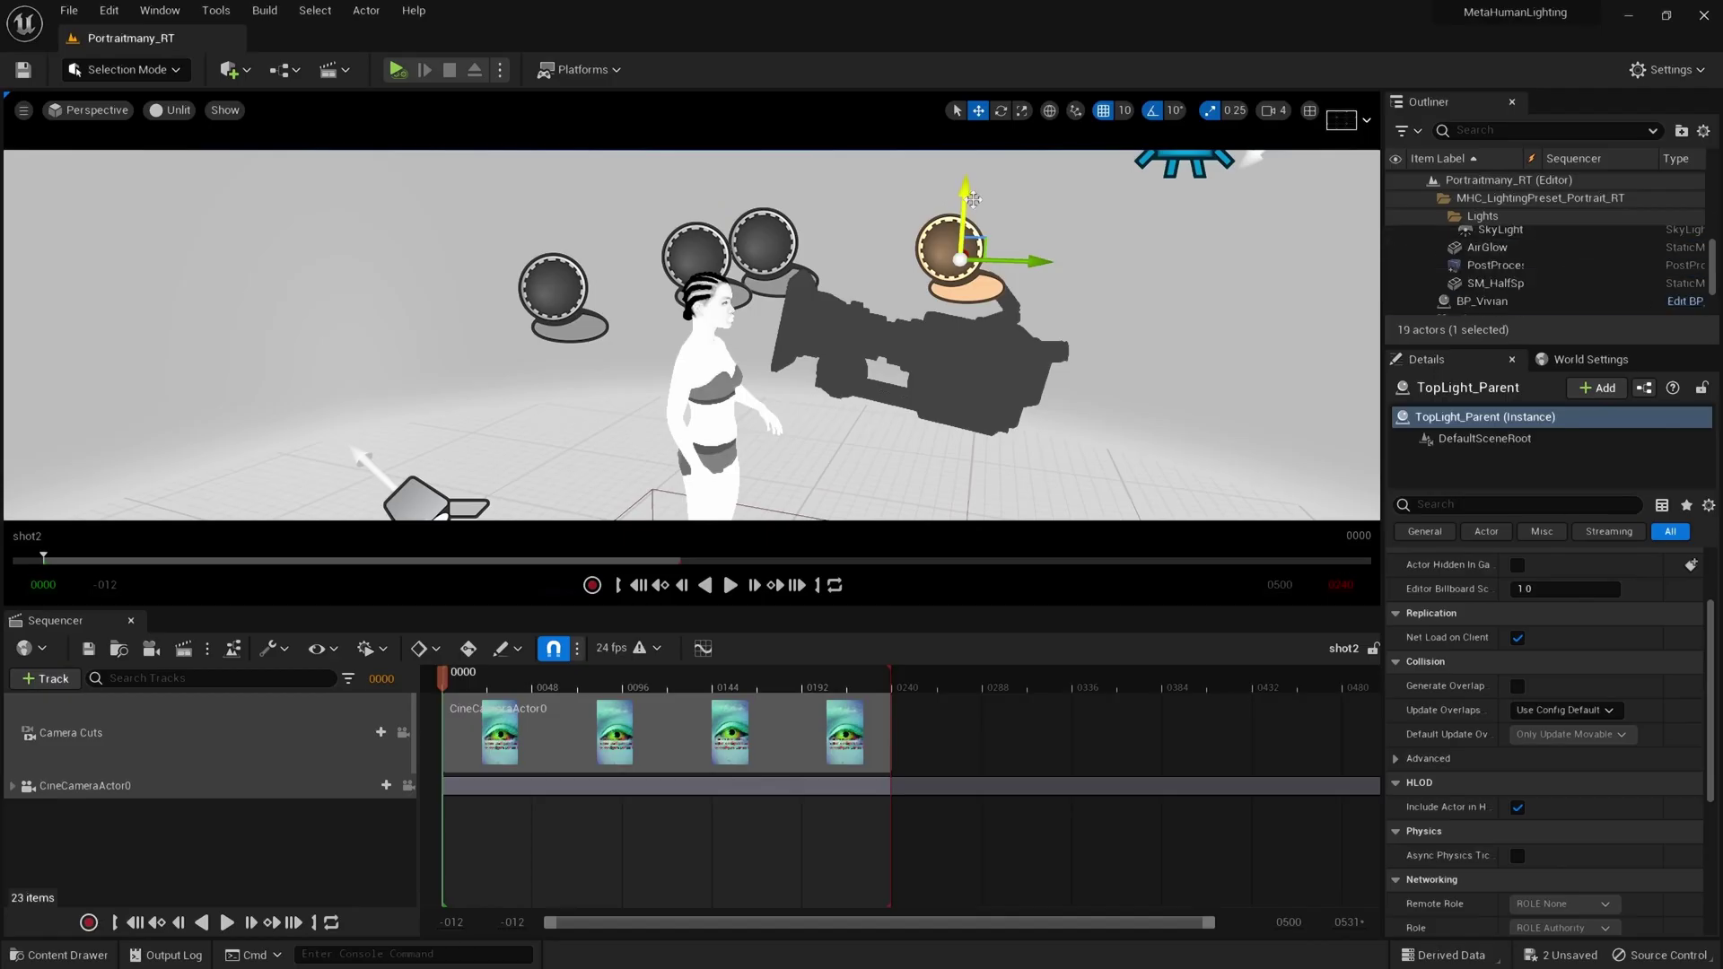
alt+drag(948, 364, 718, 352)
Step: Select TopLight, KeyLight2 and the background lights, ending on the teal KeyLight1 rectangular light
click(884, 244)
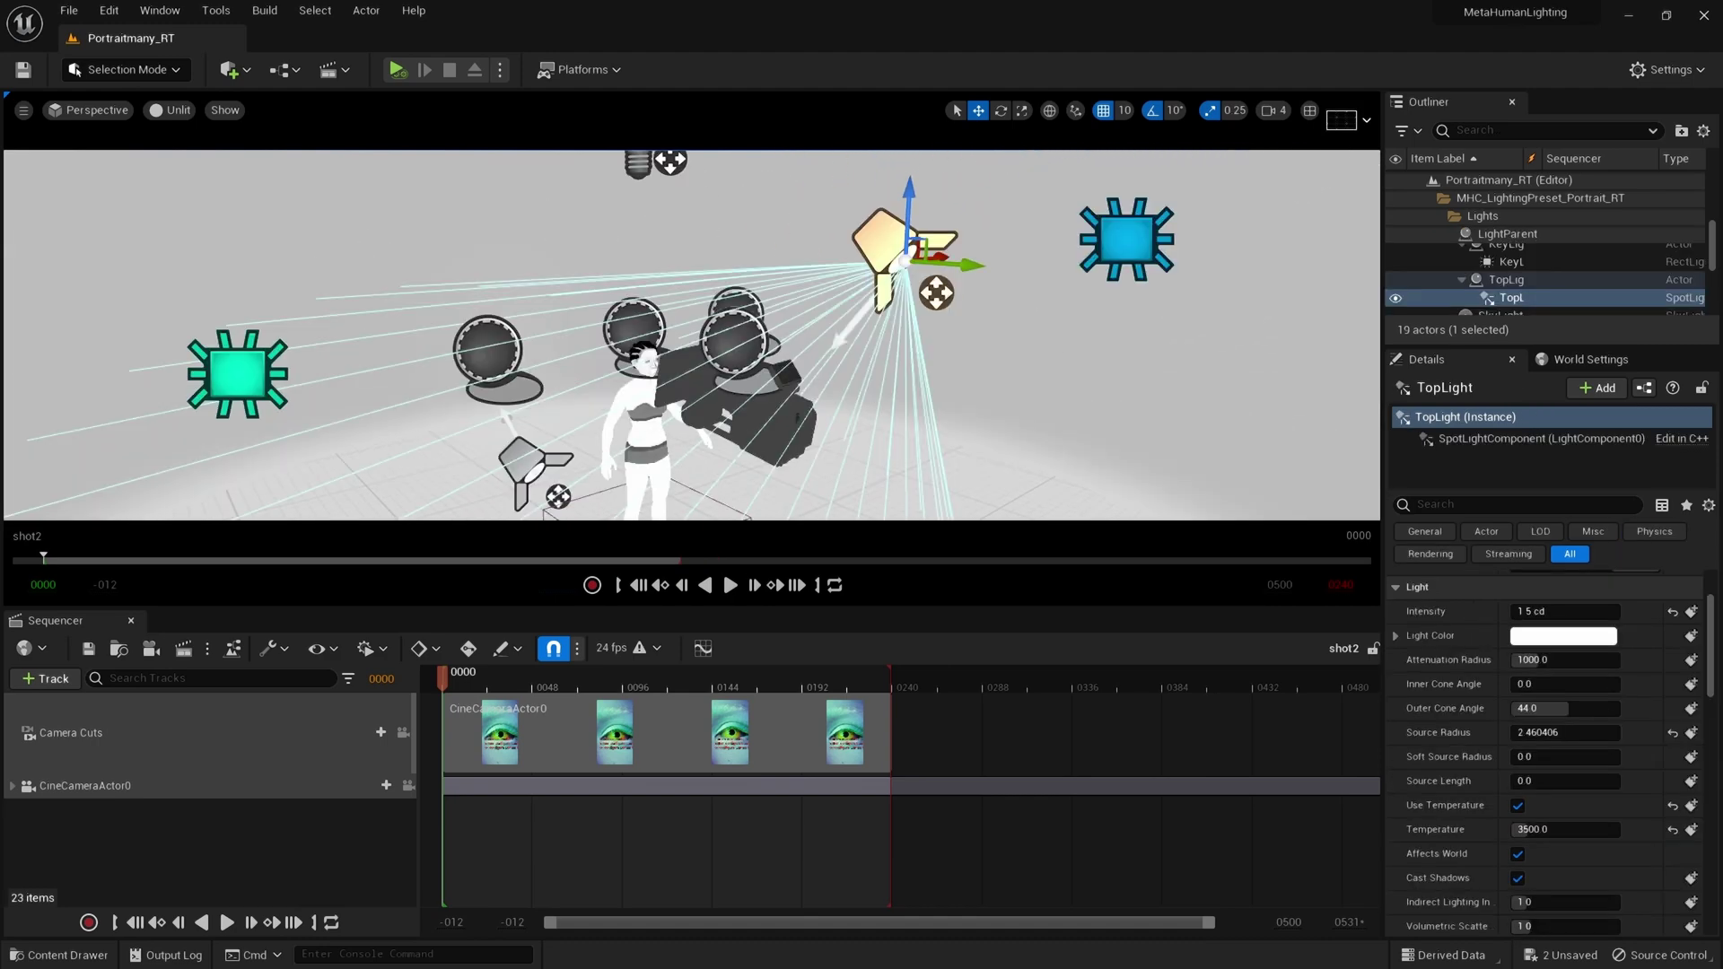
click(1127, 239)
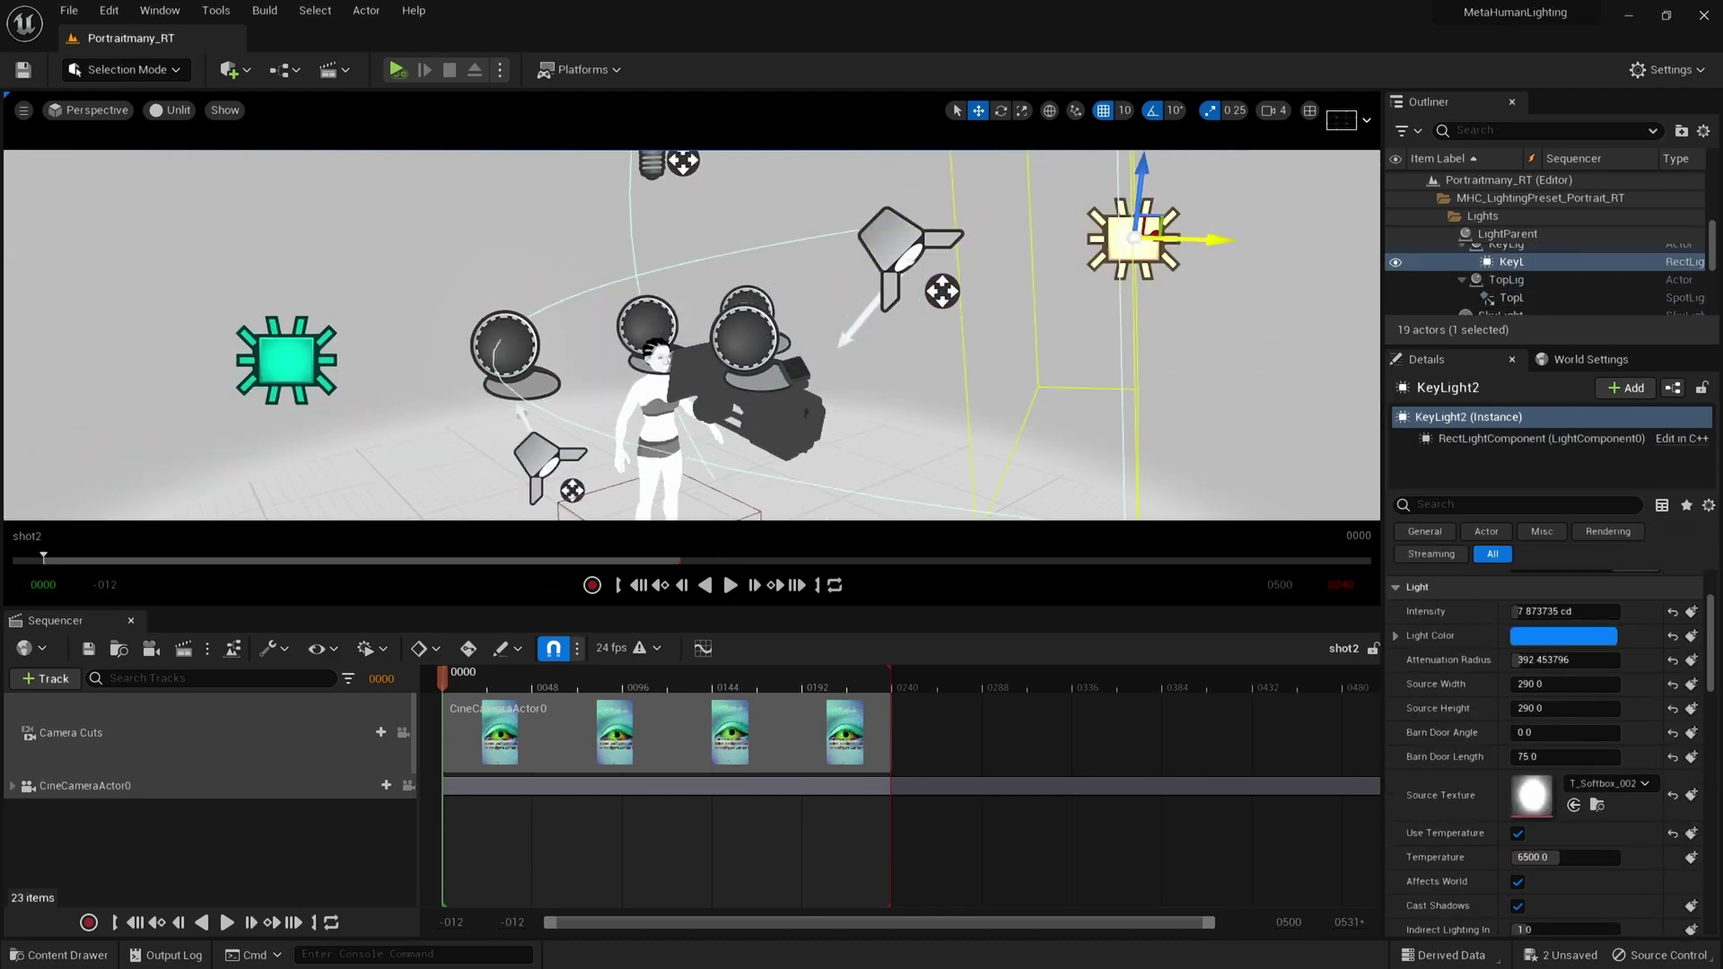
click(754, 309)
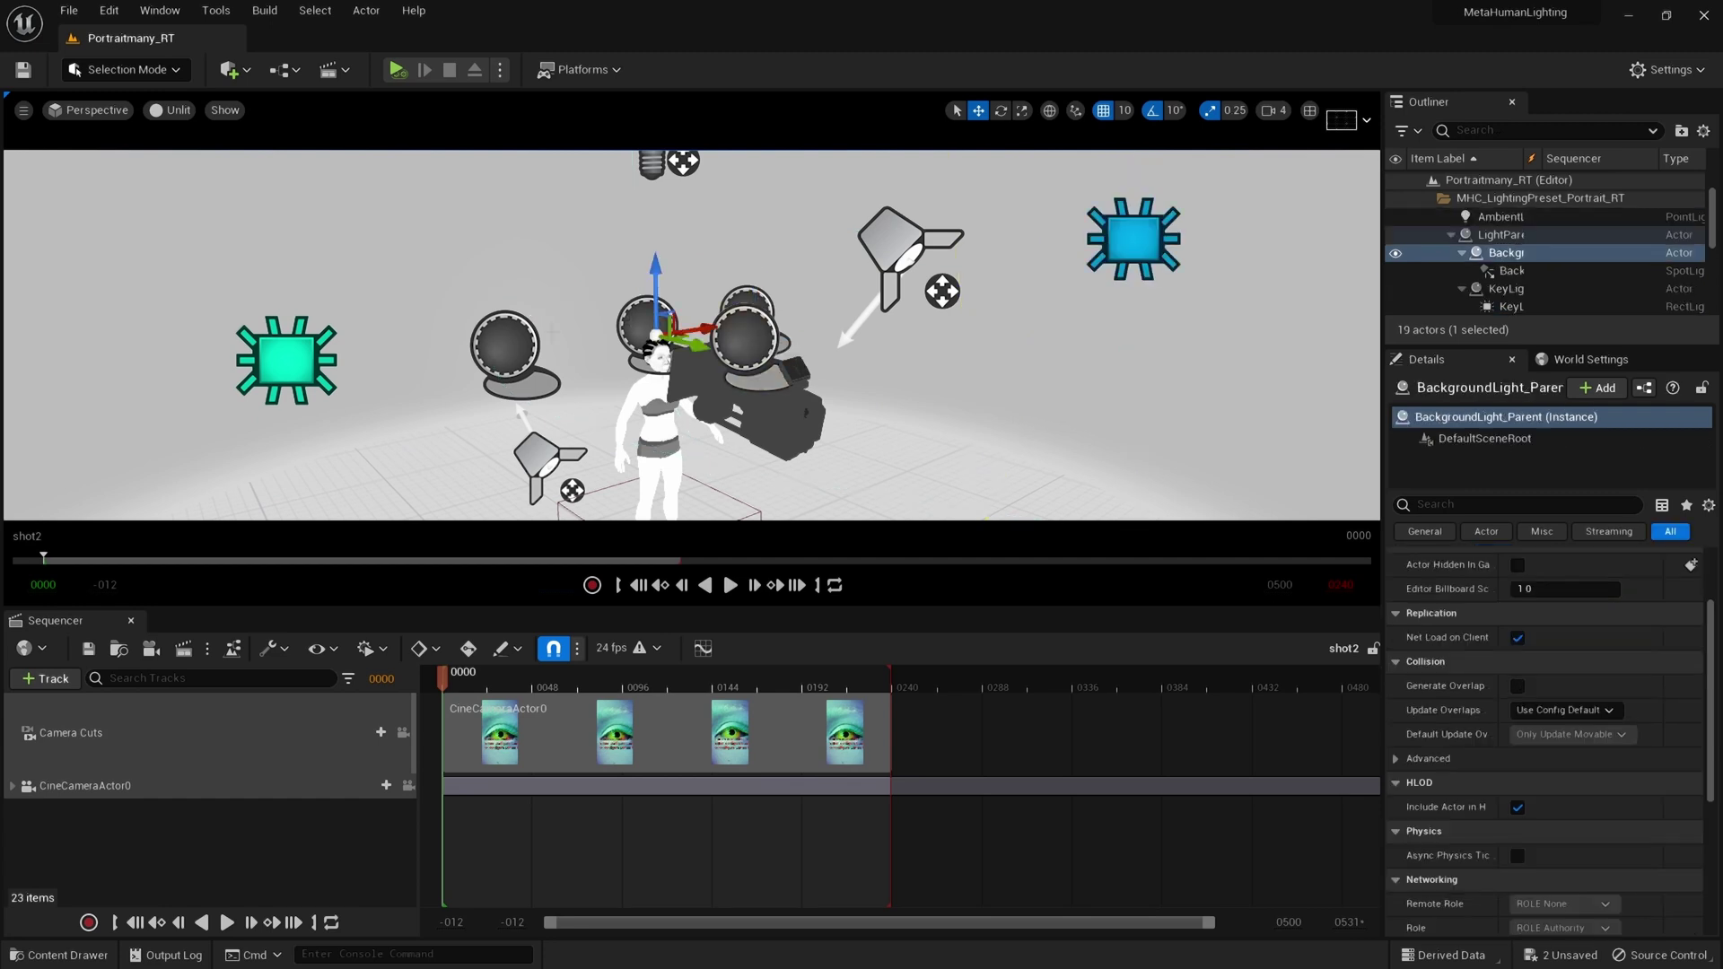
click(505, 348)
click(754, 310)
click(1132, 239)
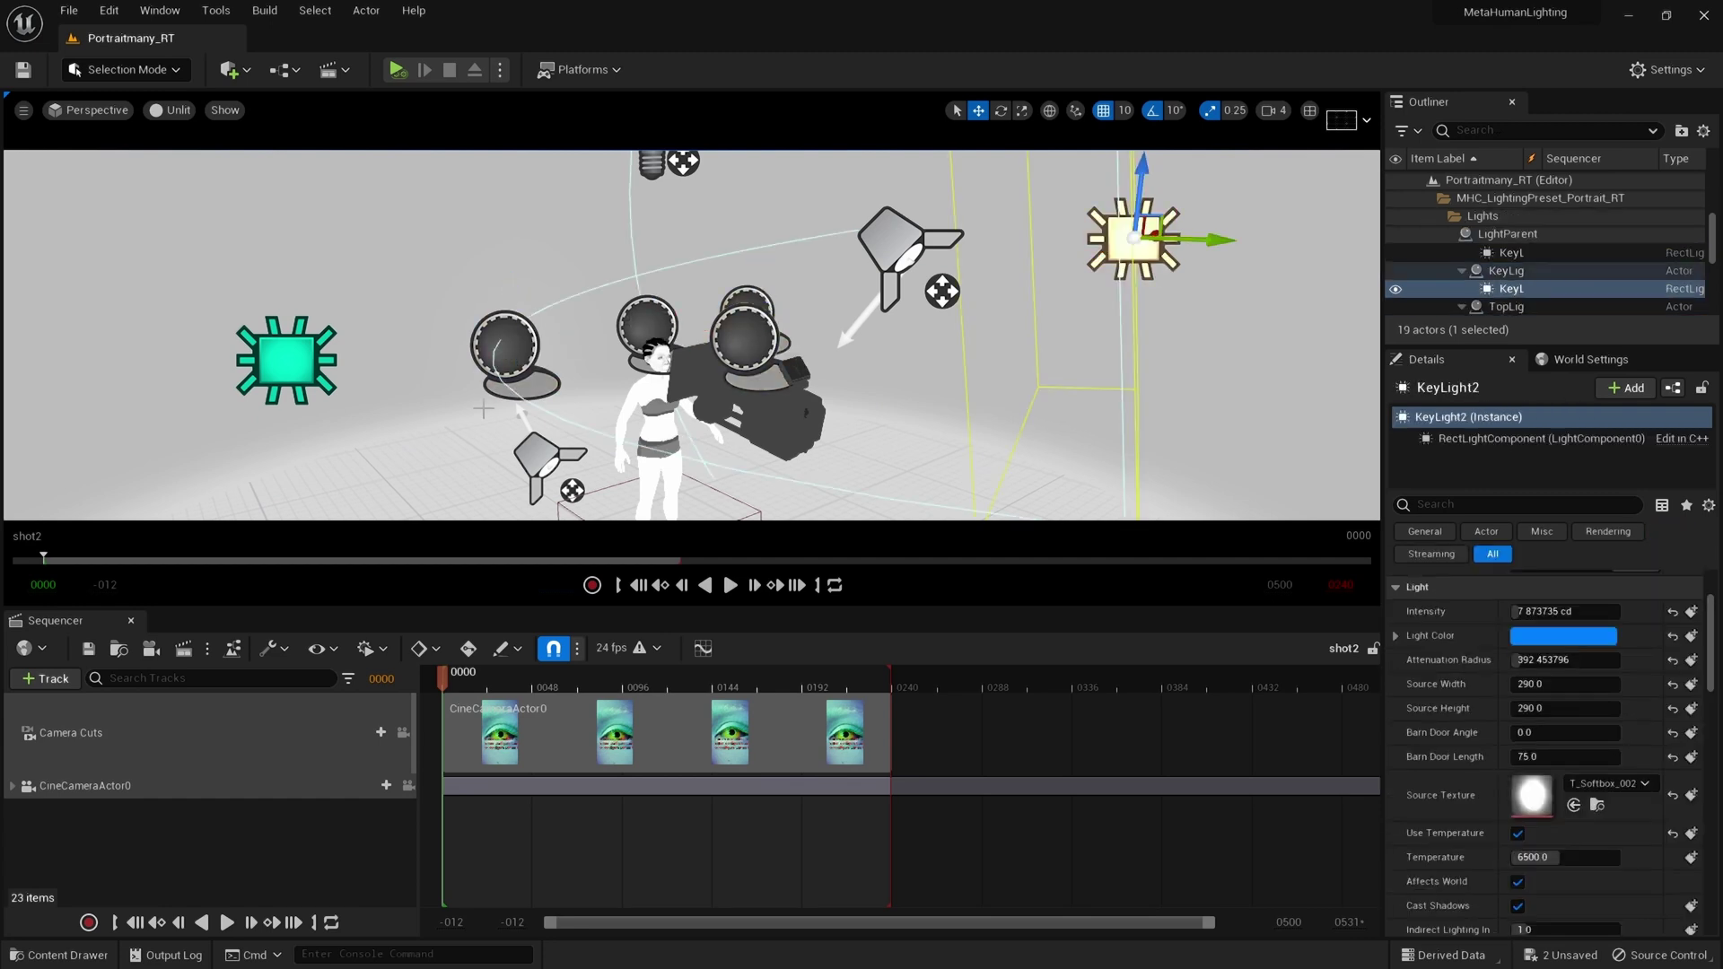
click(305, 350)
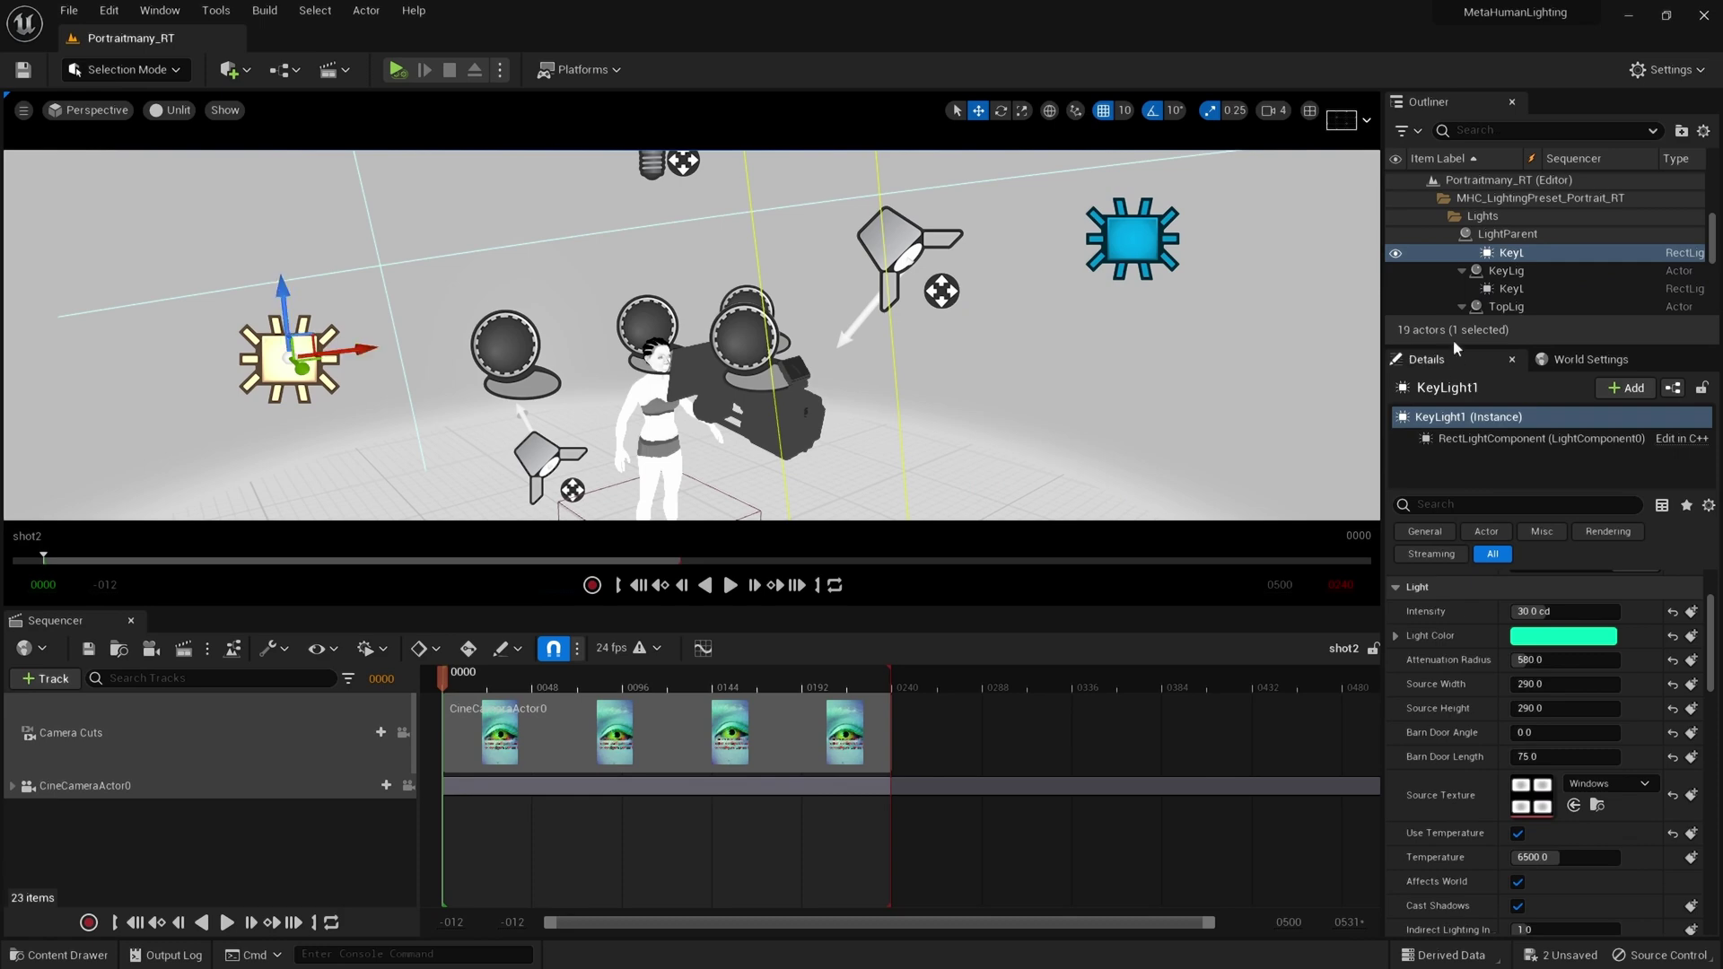
click(1549, 274)
click(1532, 252)
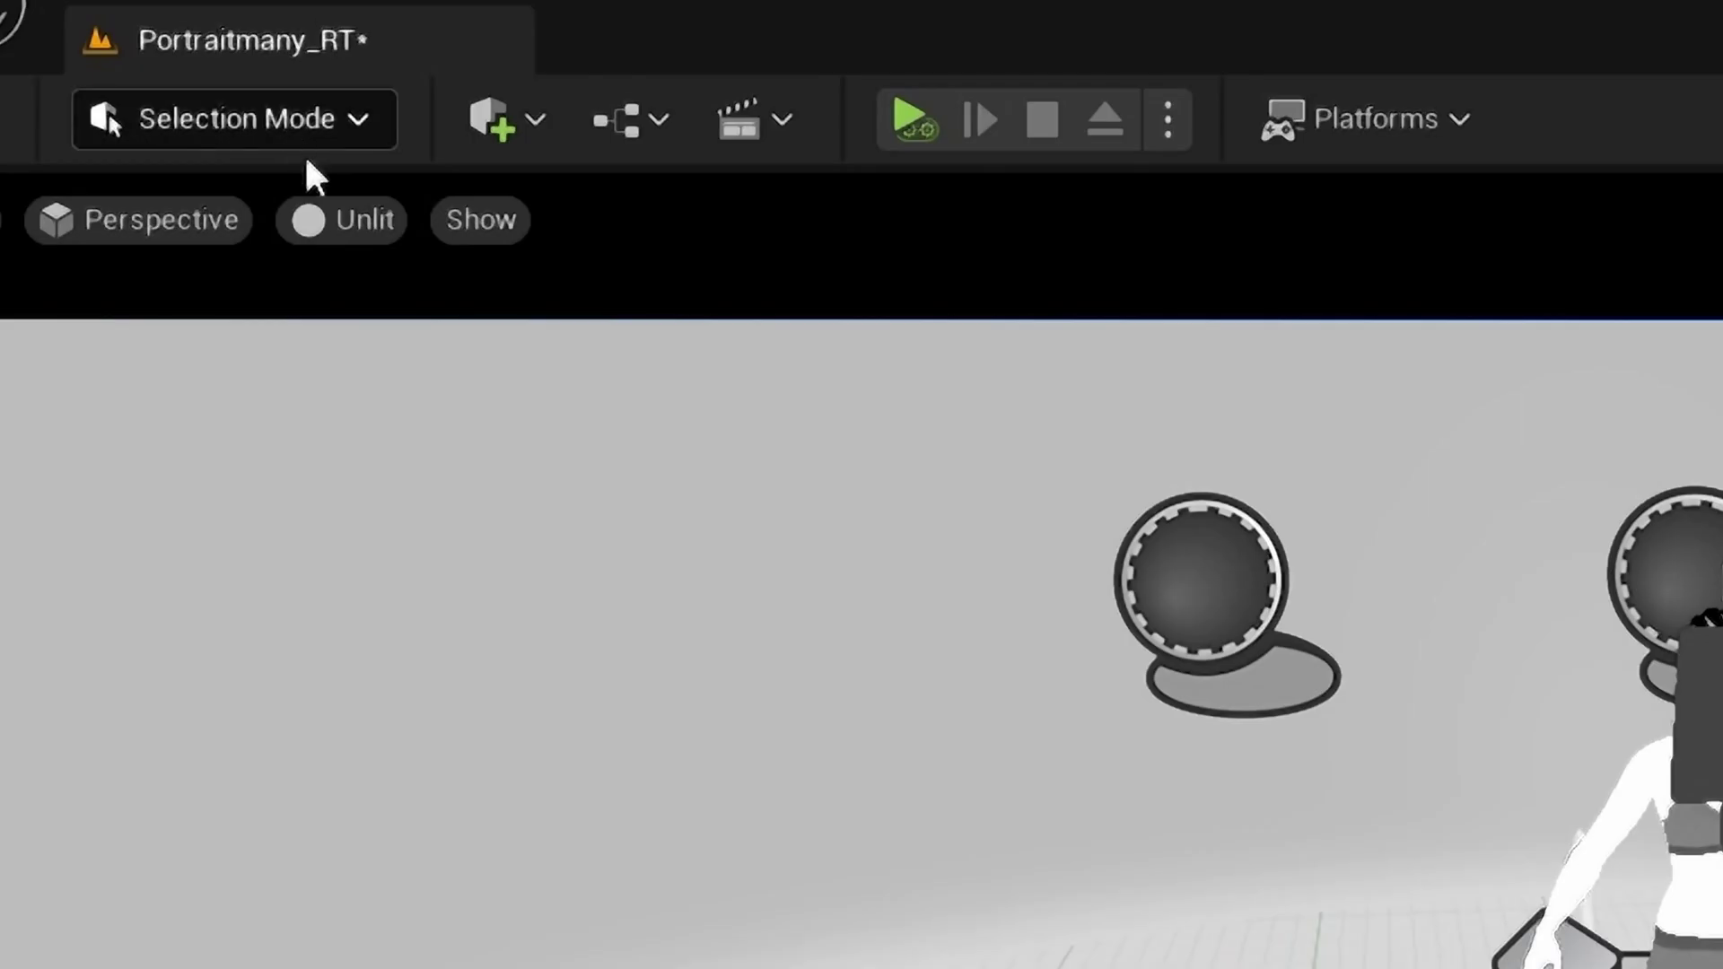
Step: Switch the viewport to Lit, relock it to the shot2 camera, and unhide TopLight and a key light
click(334, 220)
click(409, 347)
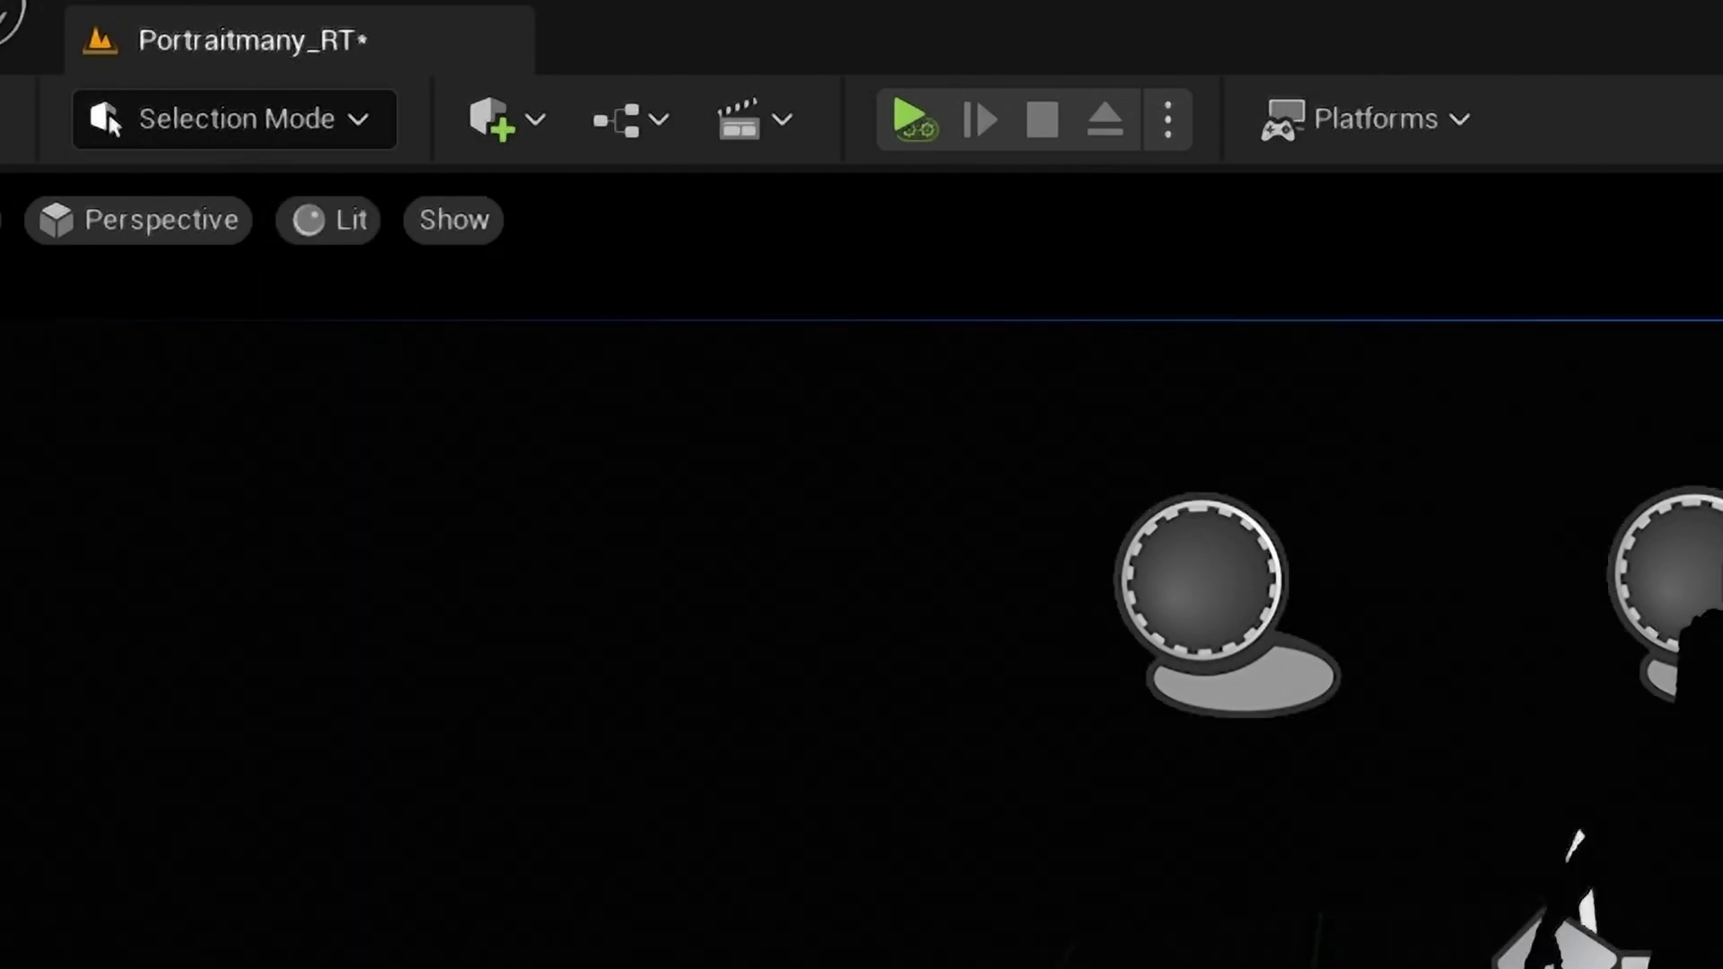
click(403, 732)
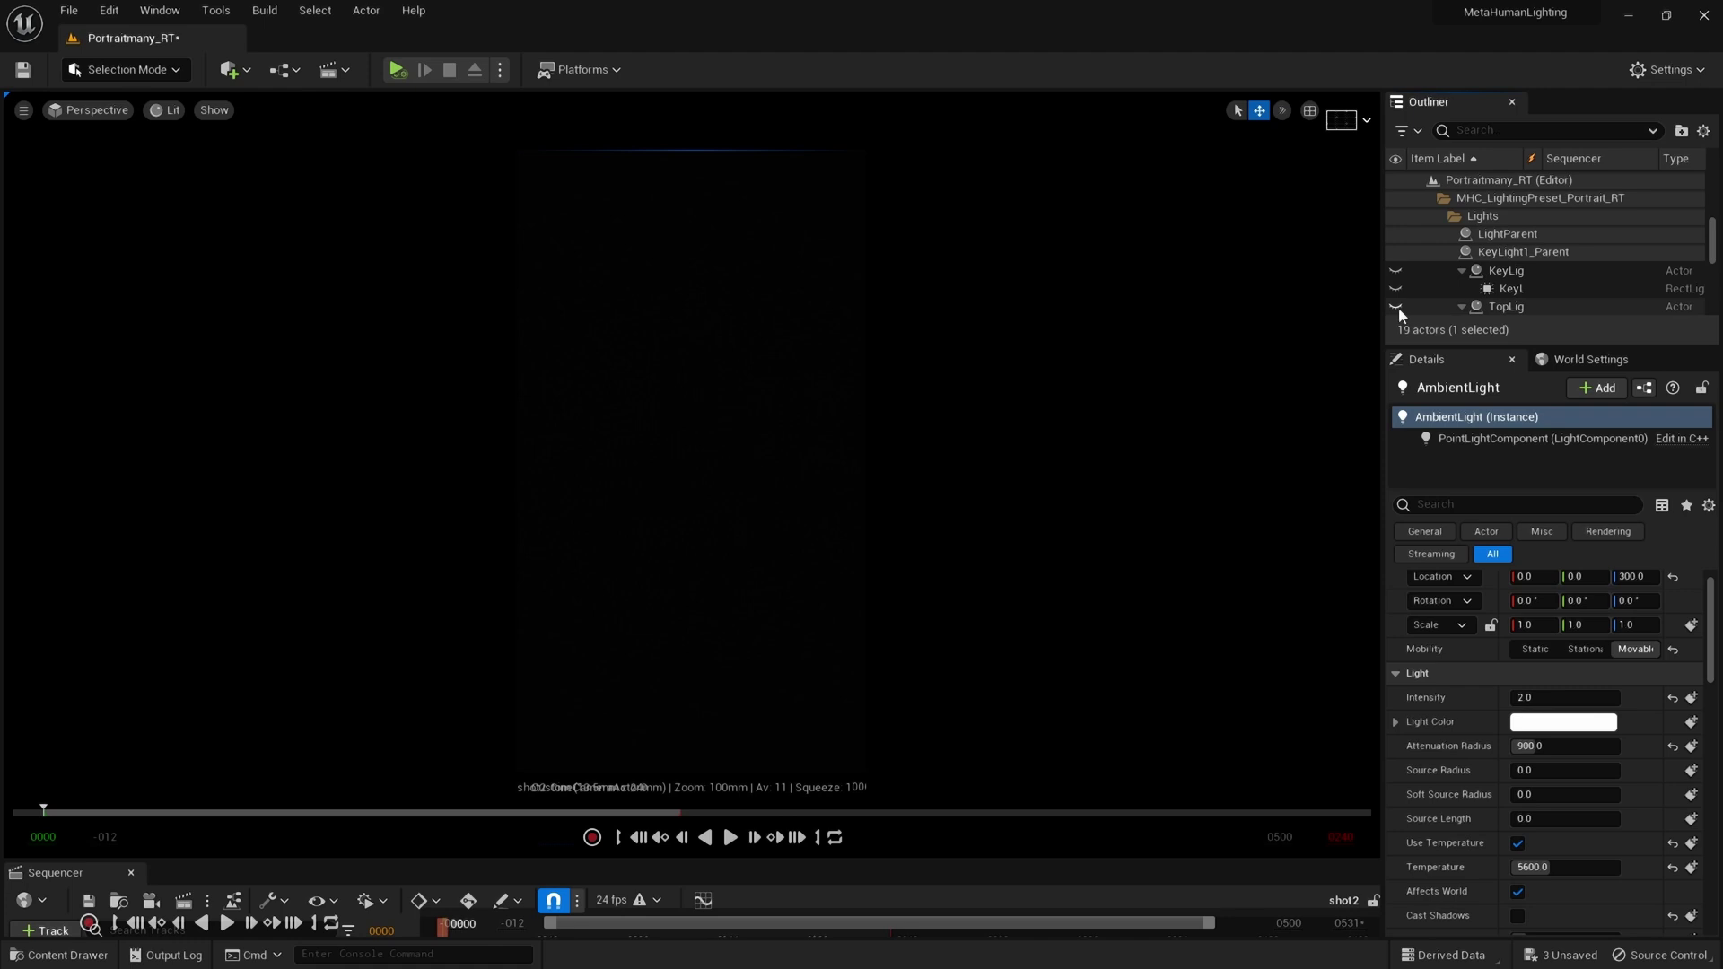
click(1397, 307)
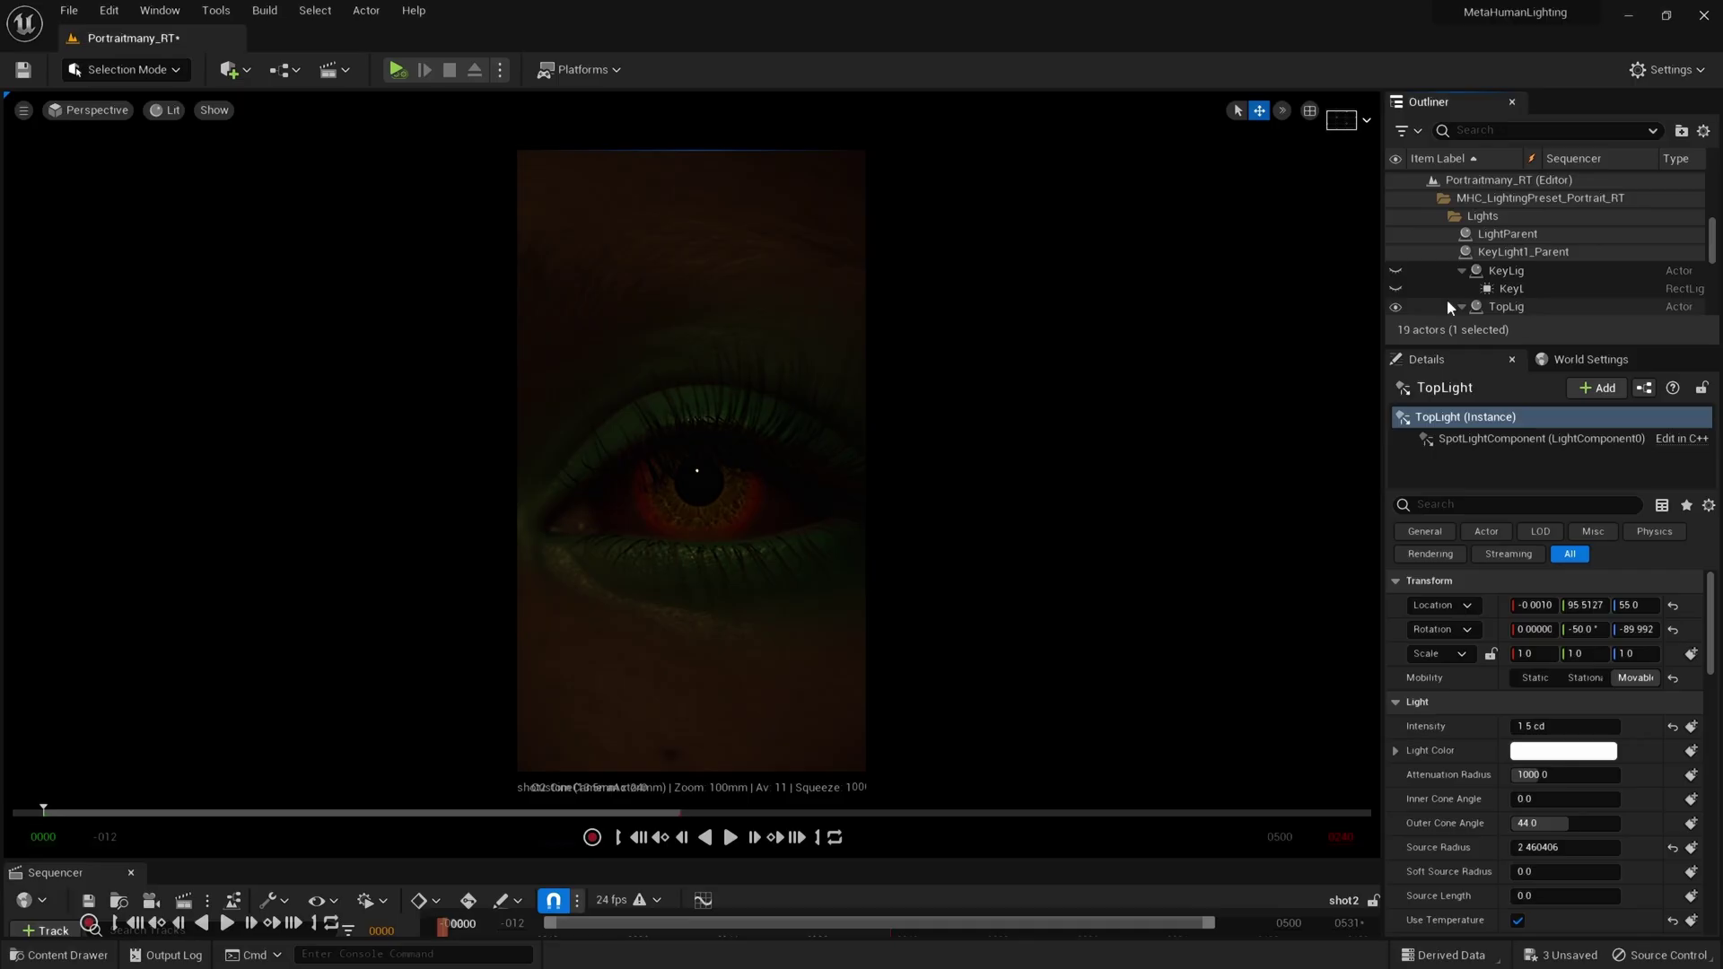
click(1397, 271)
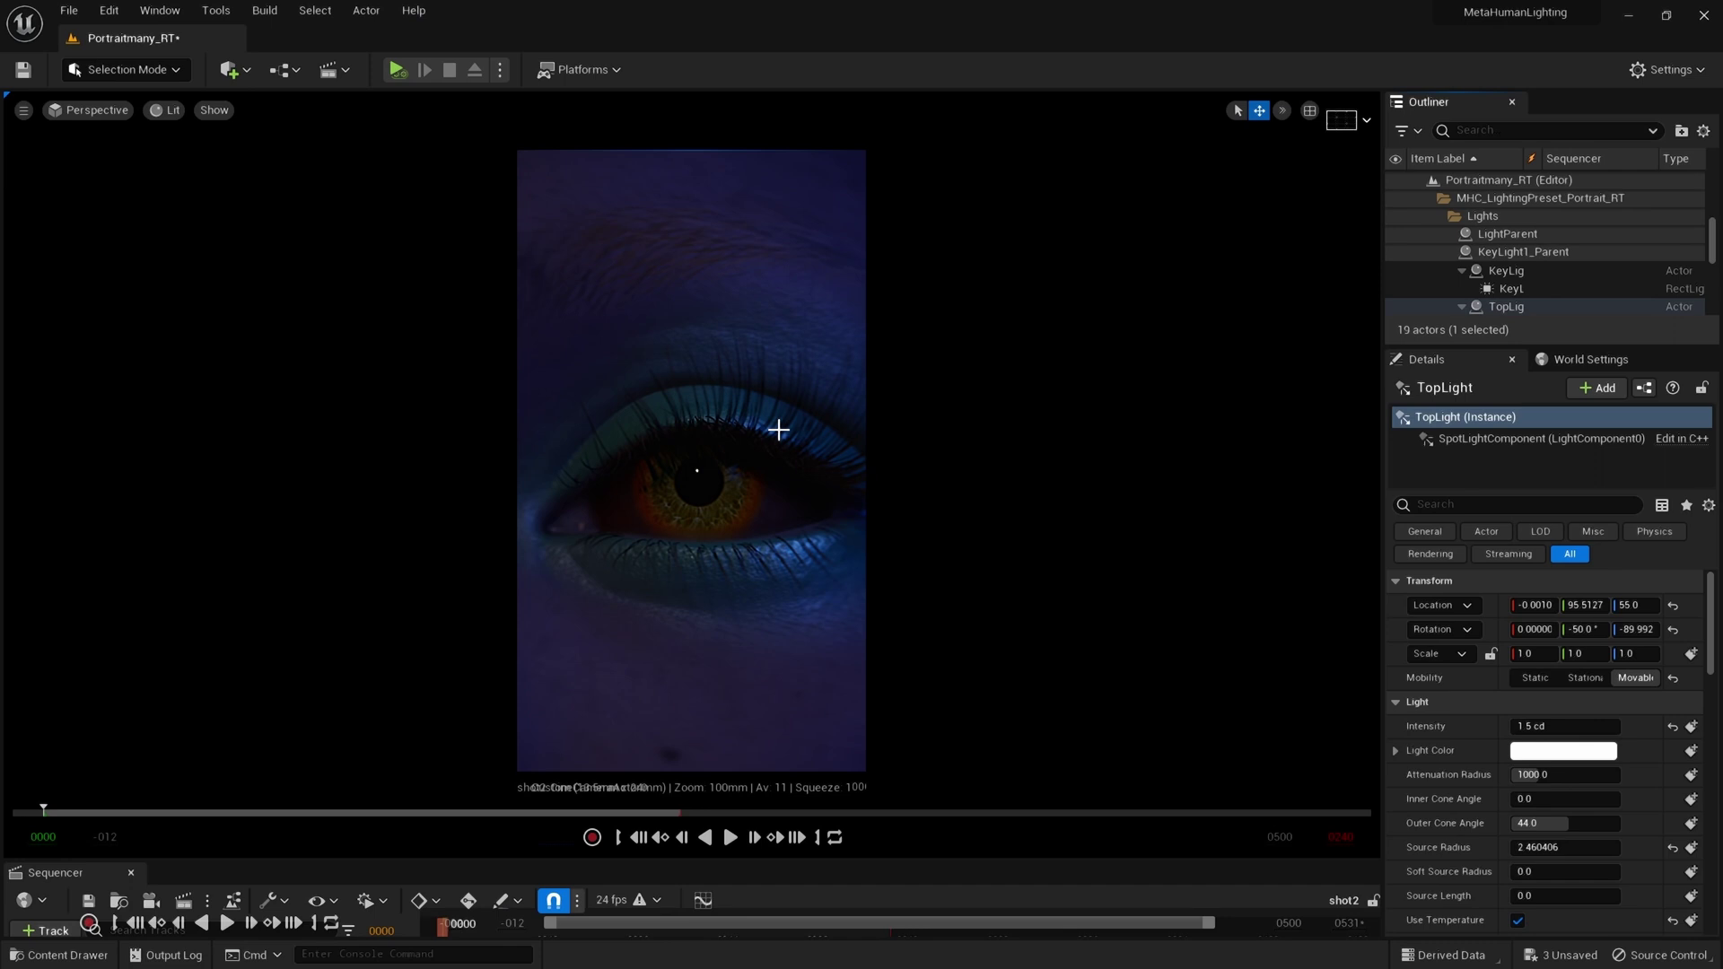
Step: Unhide the remaining KeyLight in the Outliner to bathe the eye in teal-green light
scroll(1410, 298, down, 2)
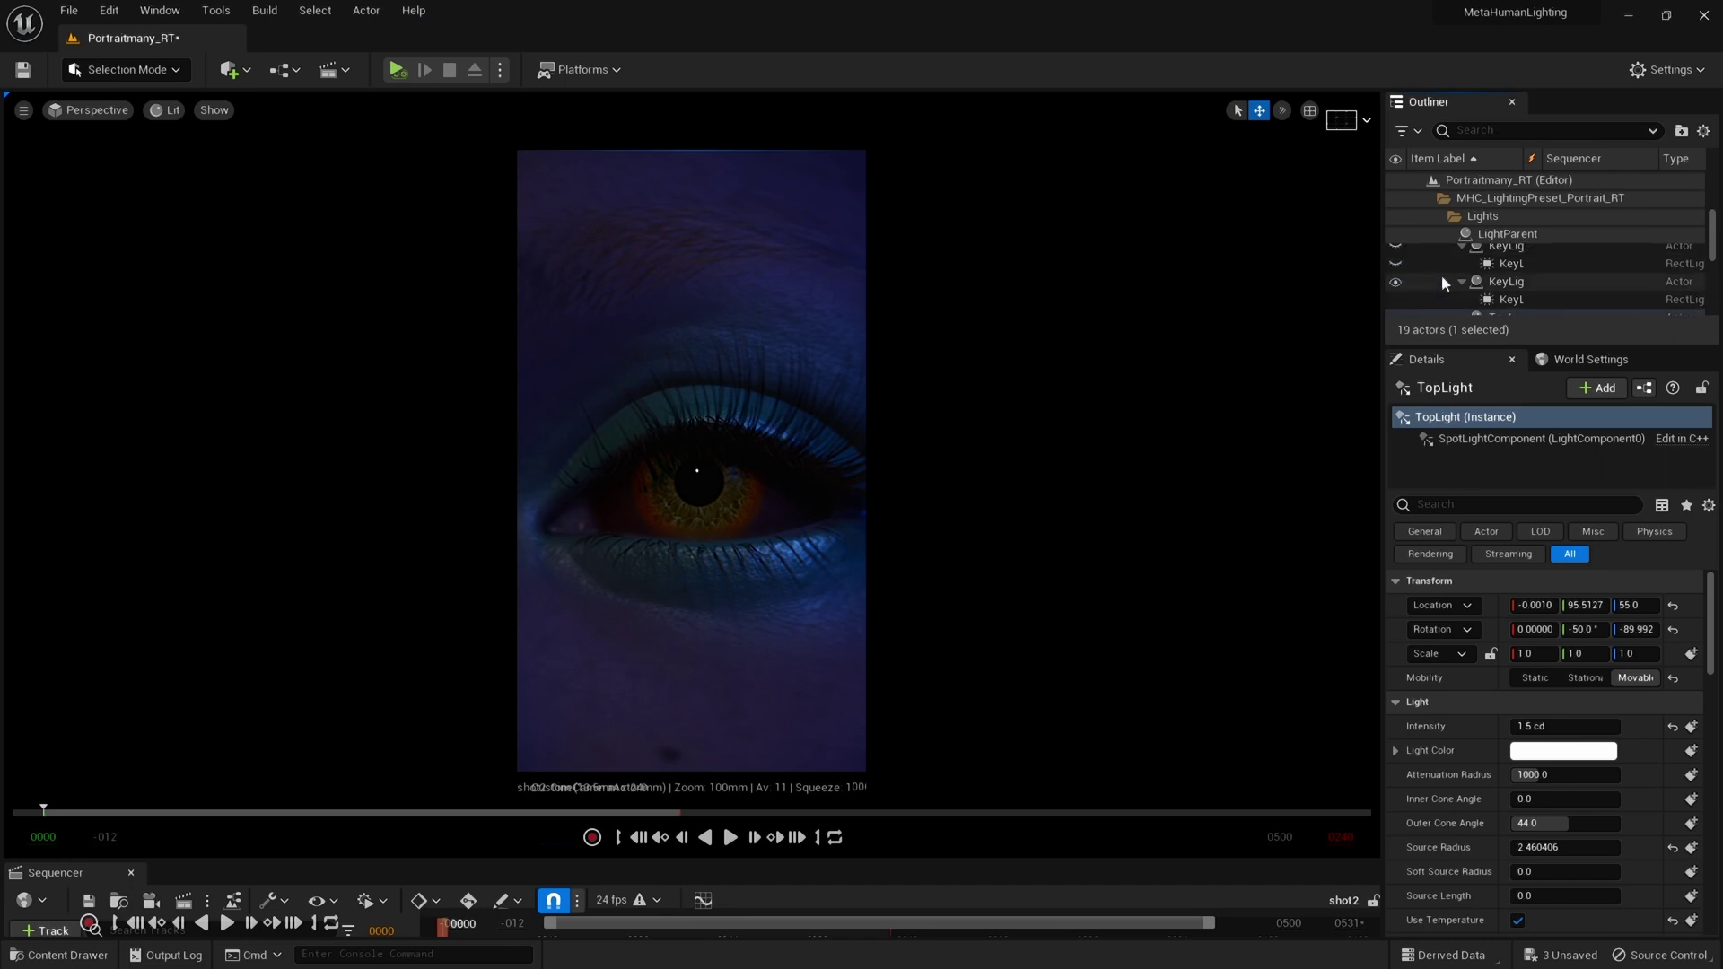
scroll(1408, 284, up, 1)
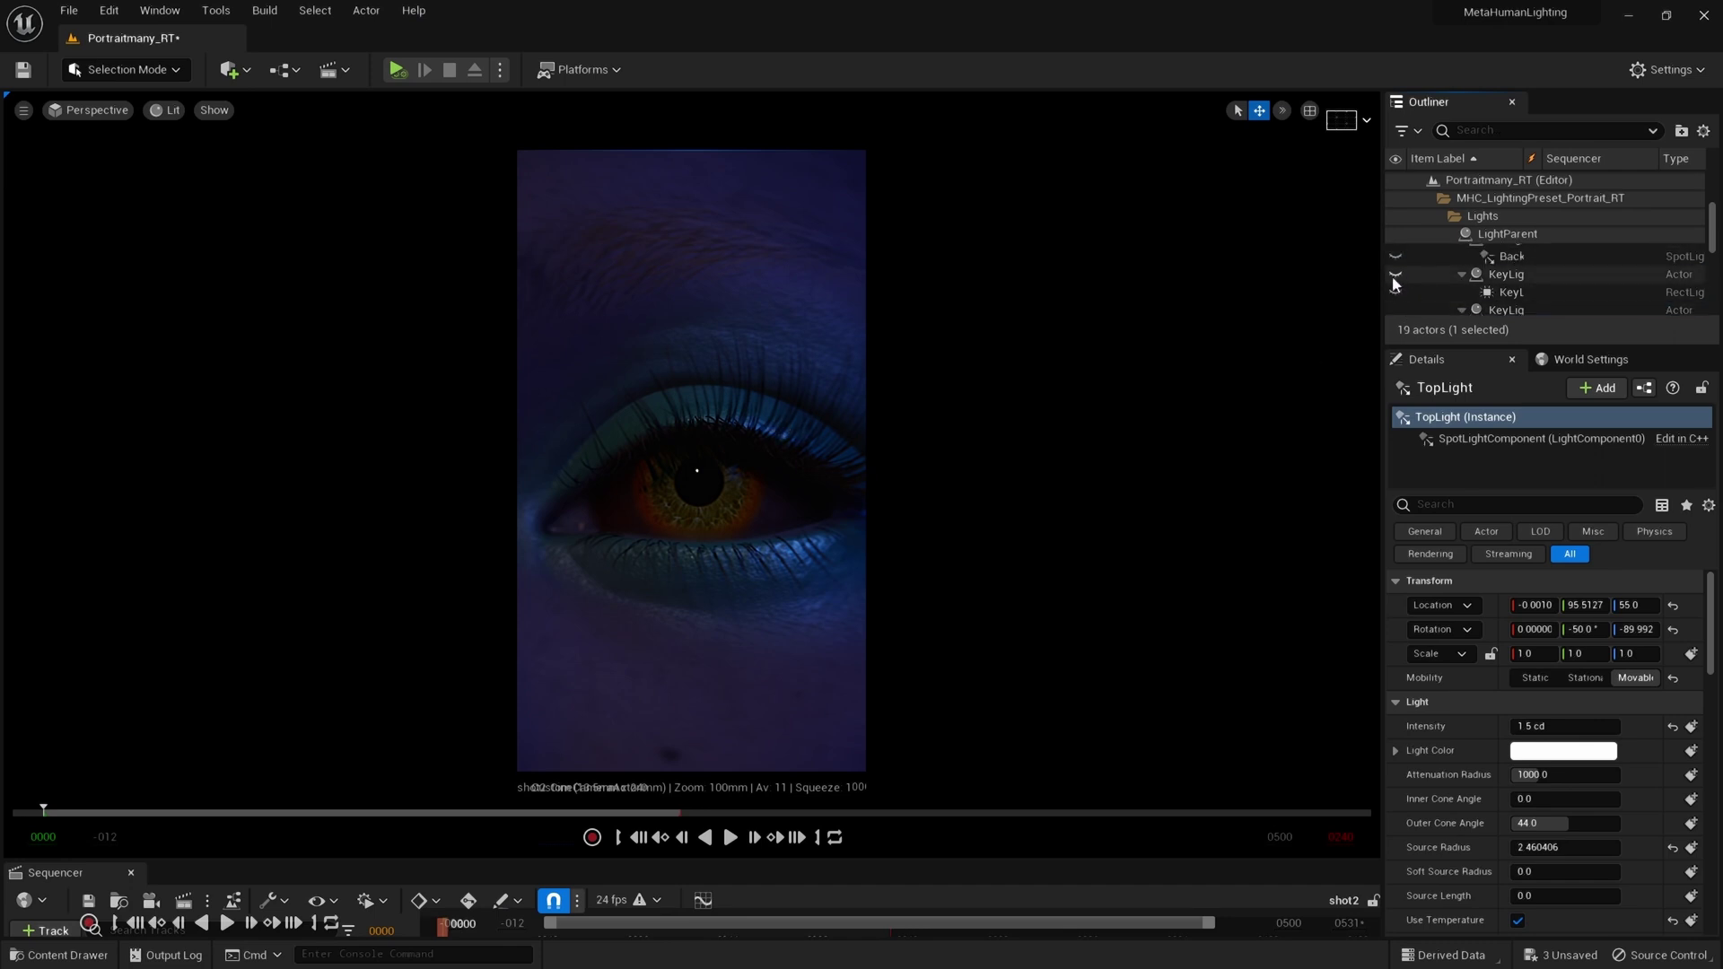
click(1395, 275)
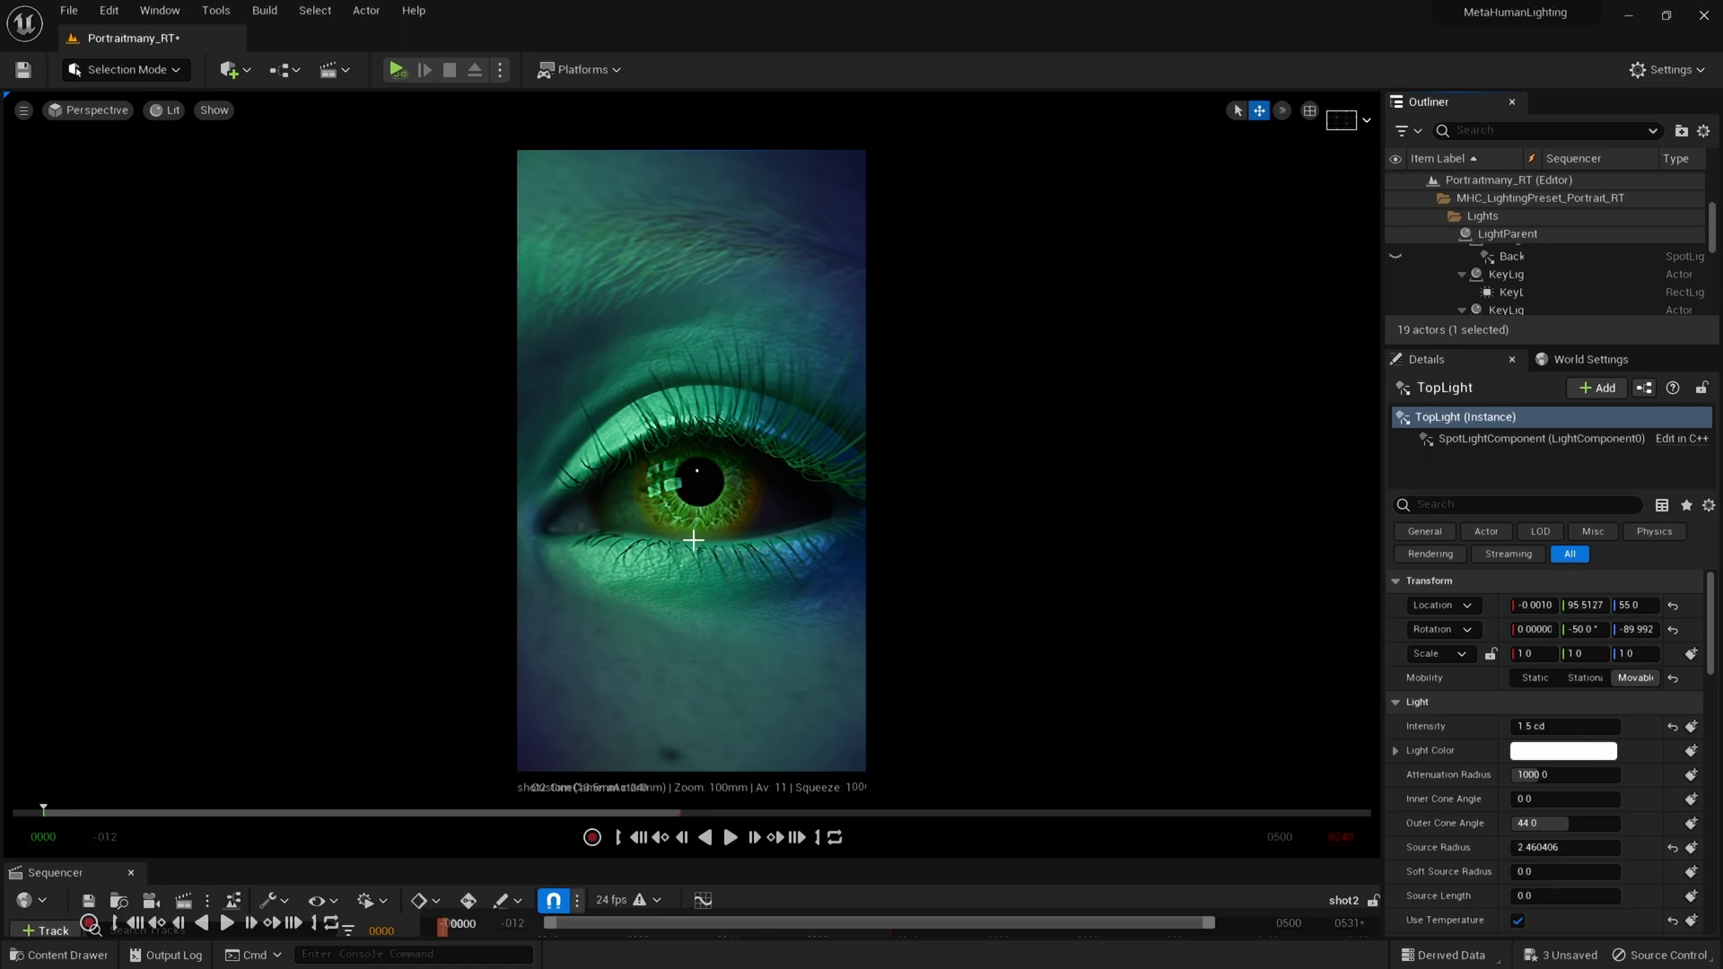
scroll(1510, 716, down, 3)
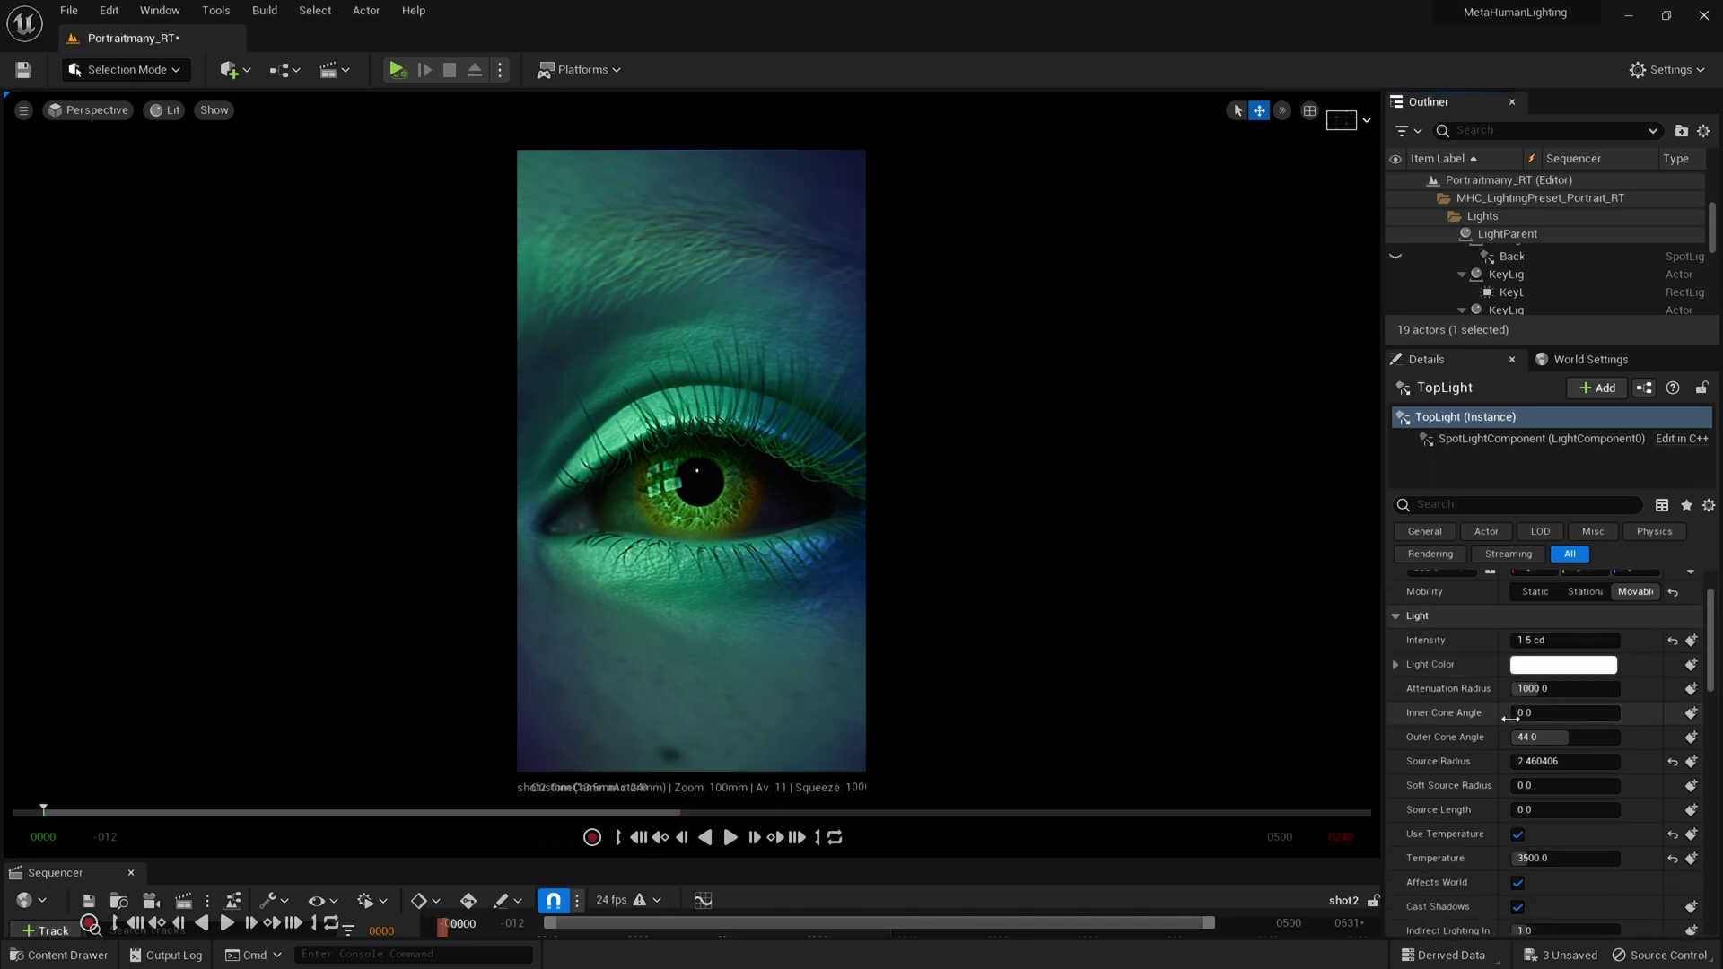
scroll(1510, 716, up, 3)
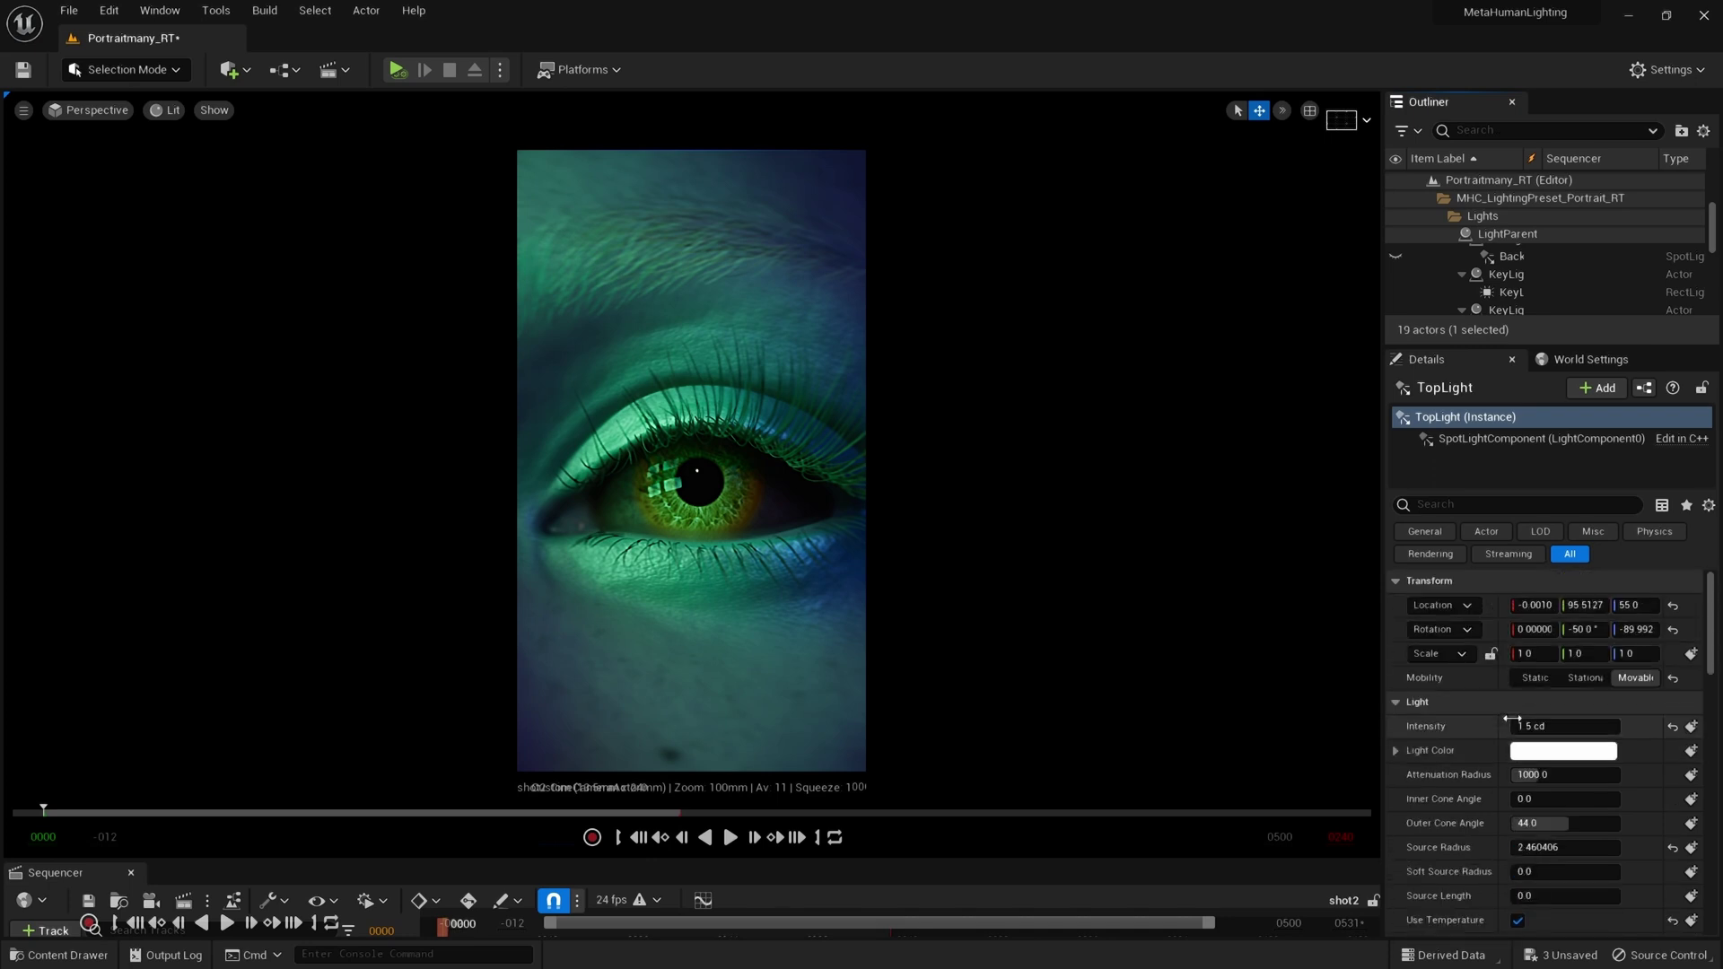
Step: Select KeyLight1 and inspect its four-pane Windows source texture, then close the preview
click(1529, 291)
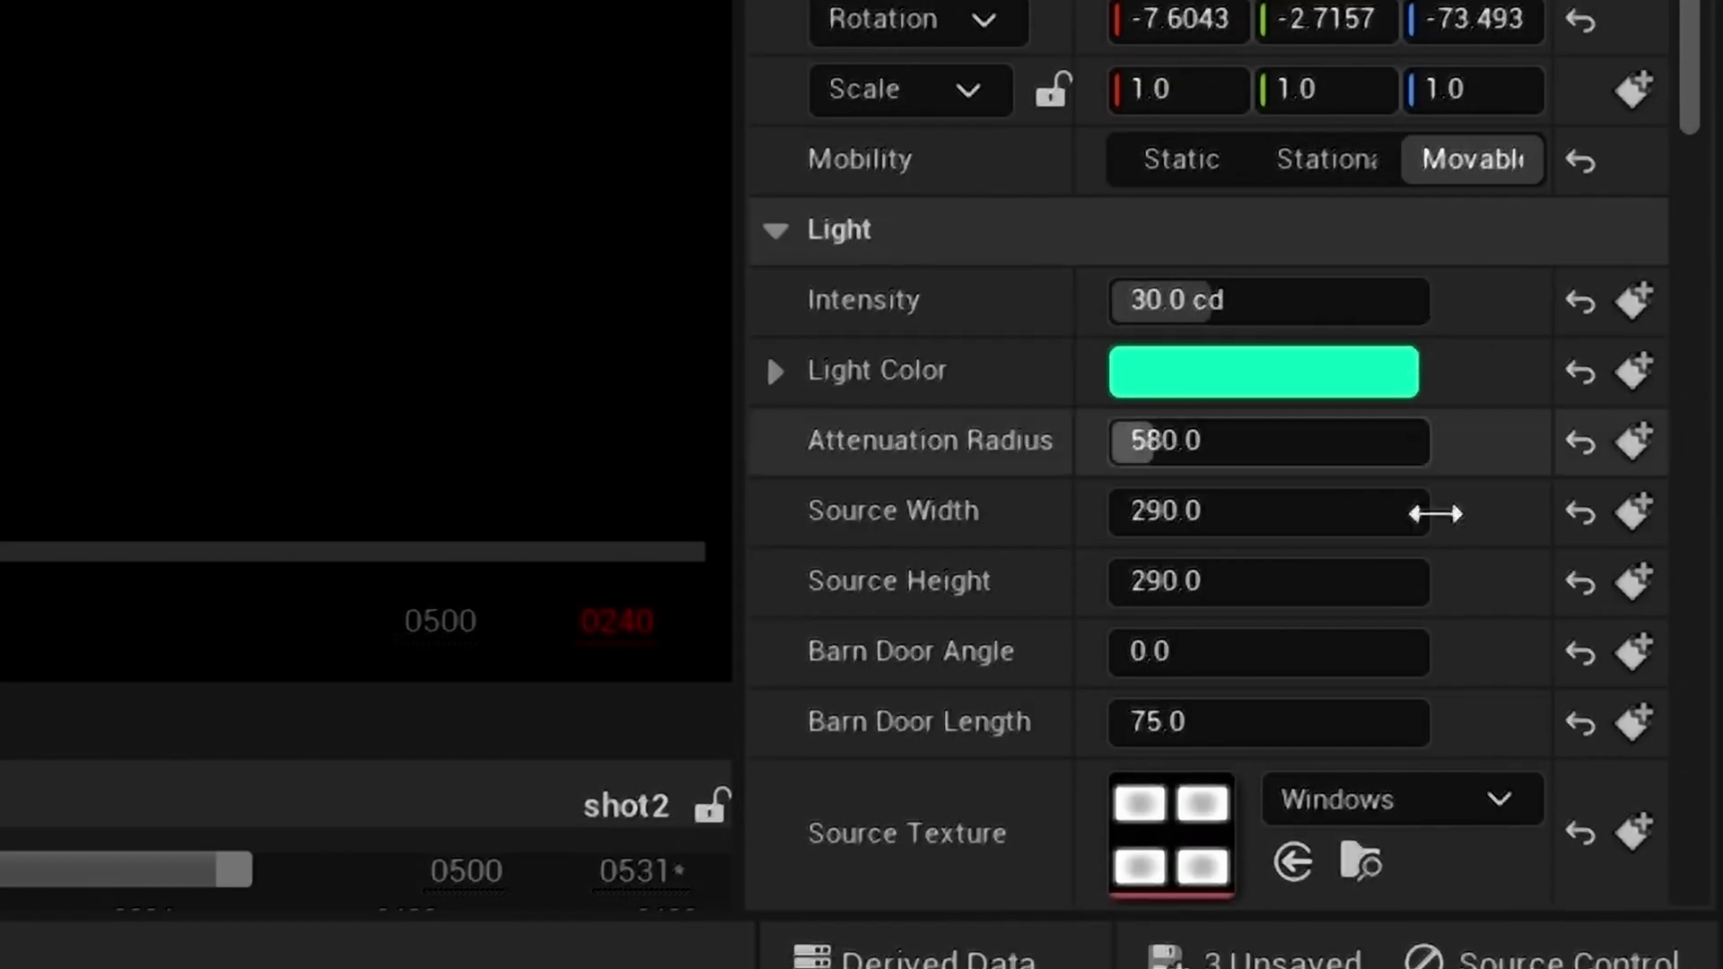
scroll(1445, 530, down, 3)
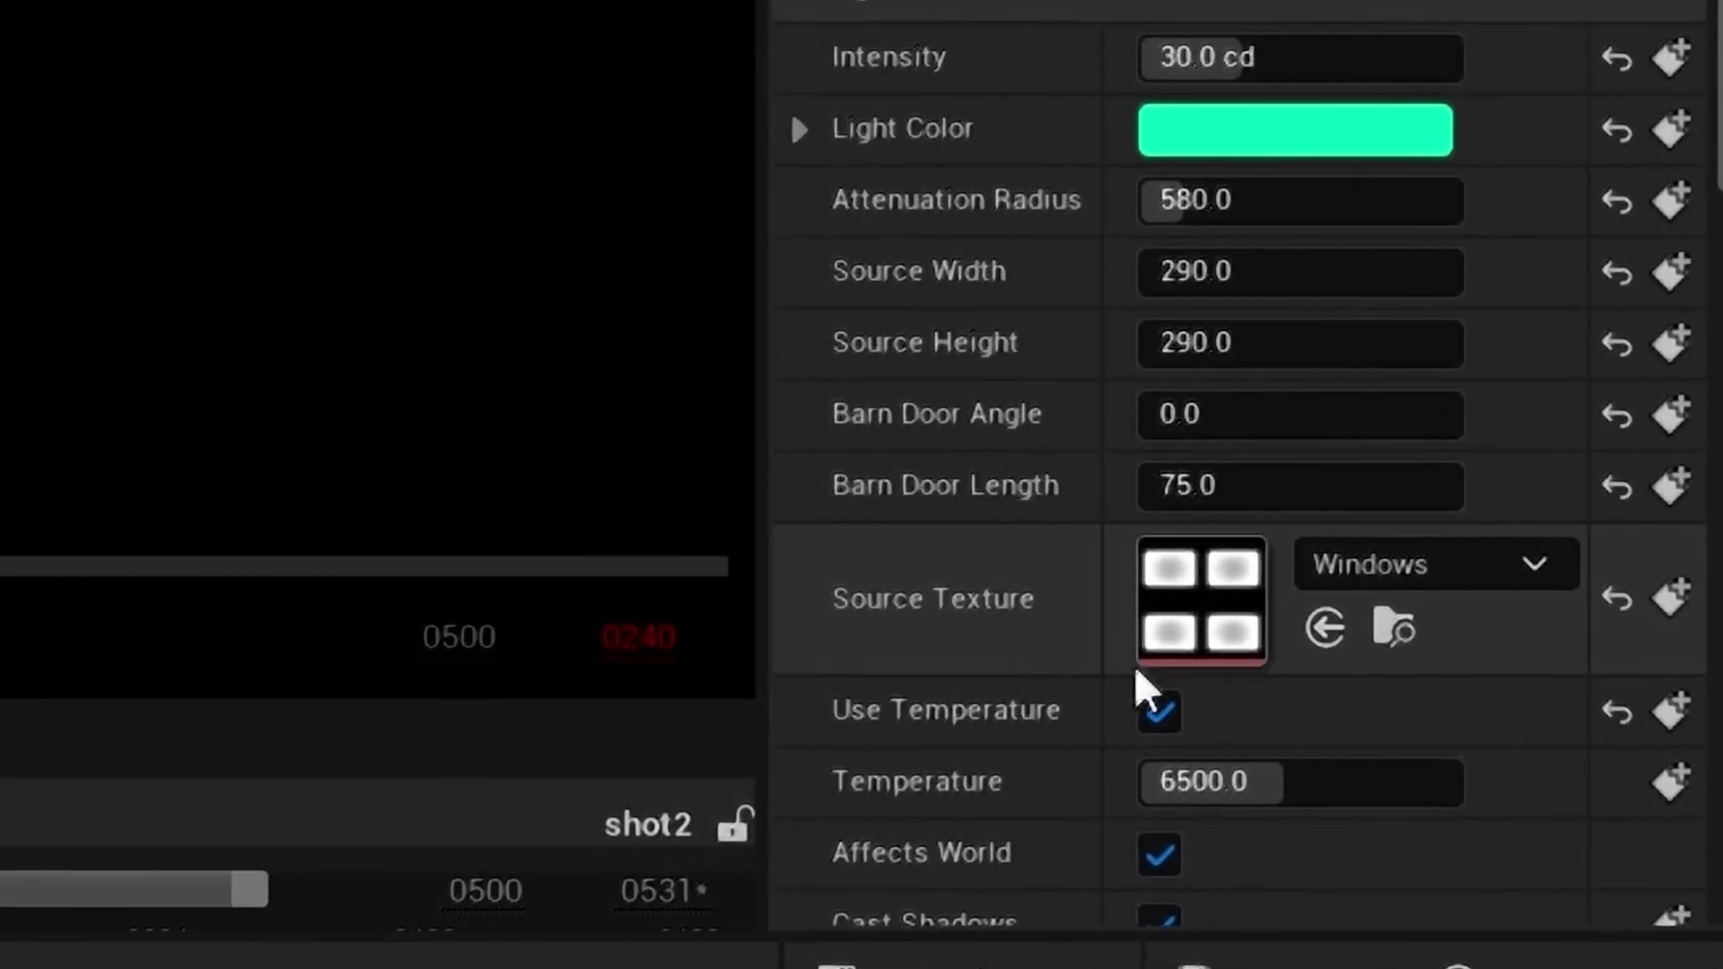
double_click(1257, 623)
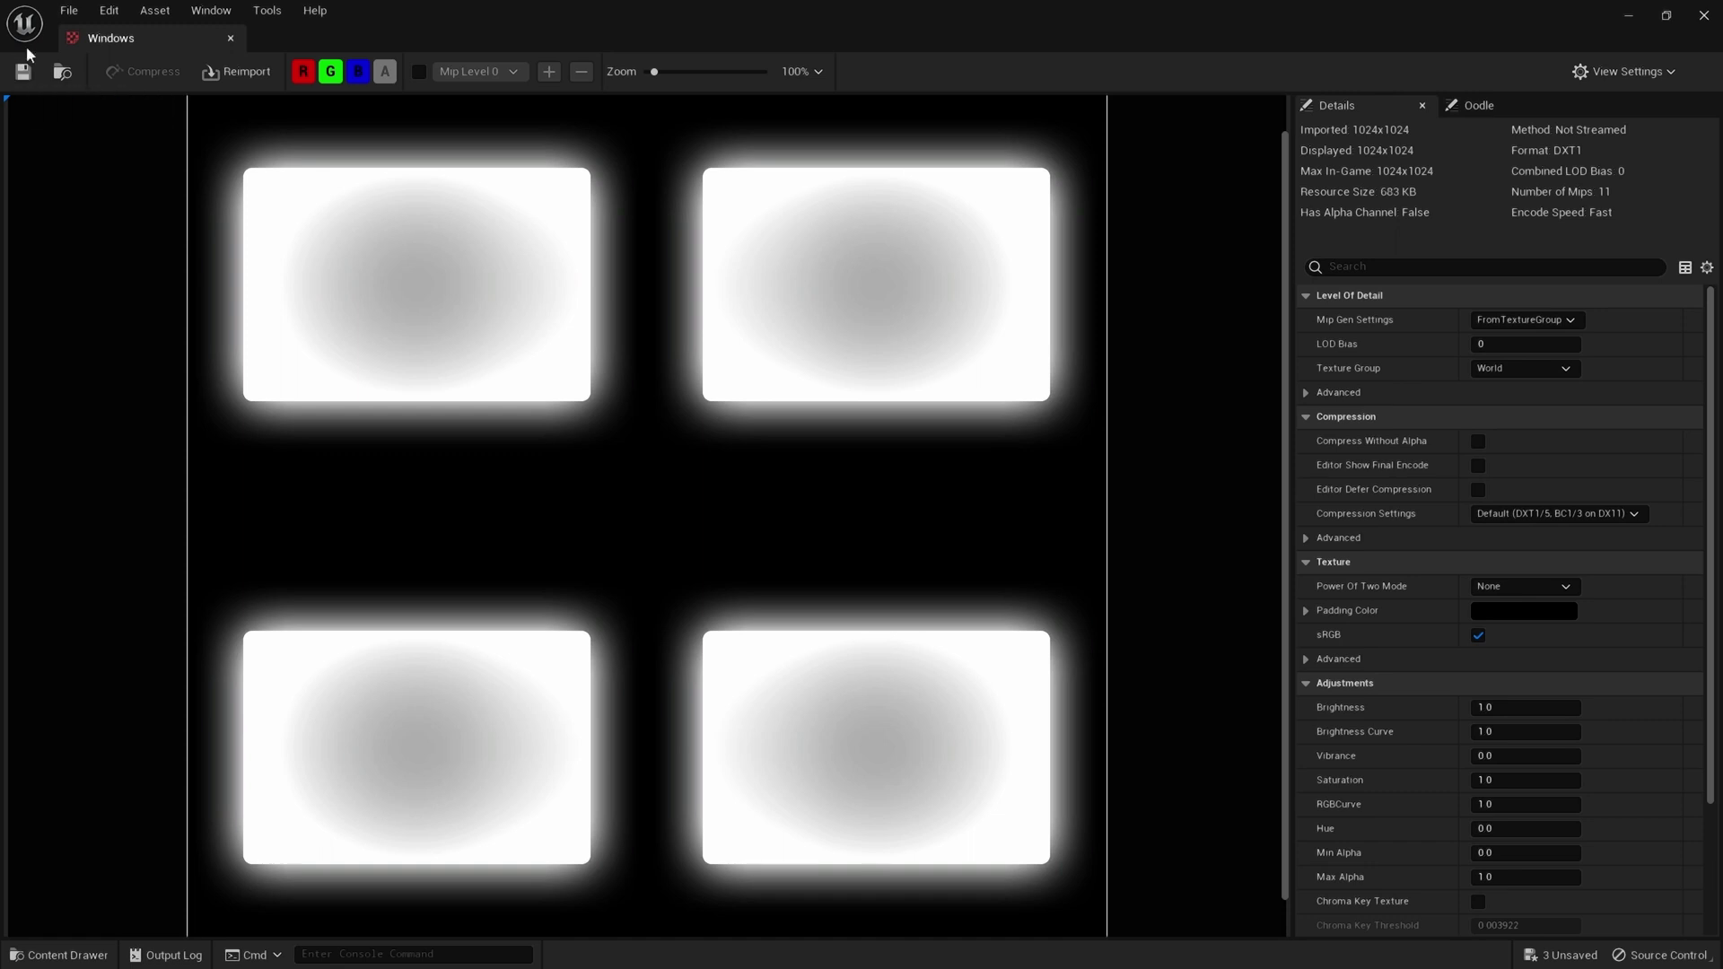
click(1704, 15)
Step: Trial several attenuation radius values on KeyLight1, then set it to 530
scroll(1607, 827, down, 10)
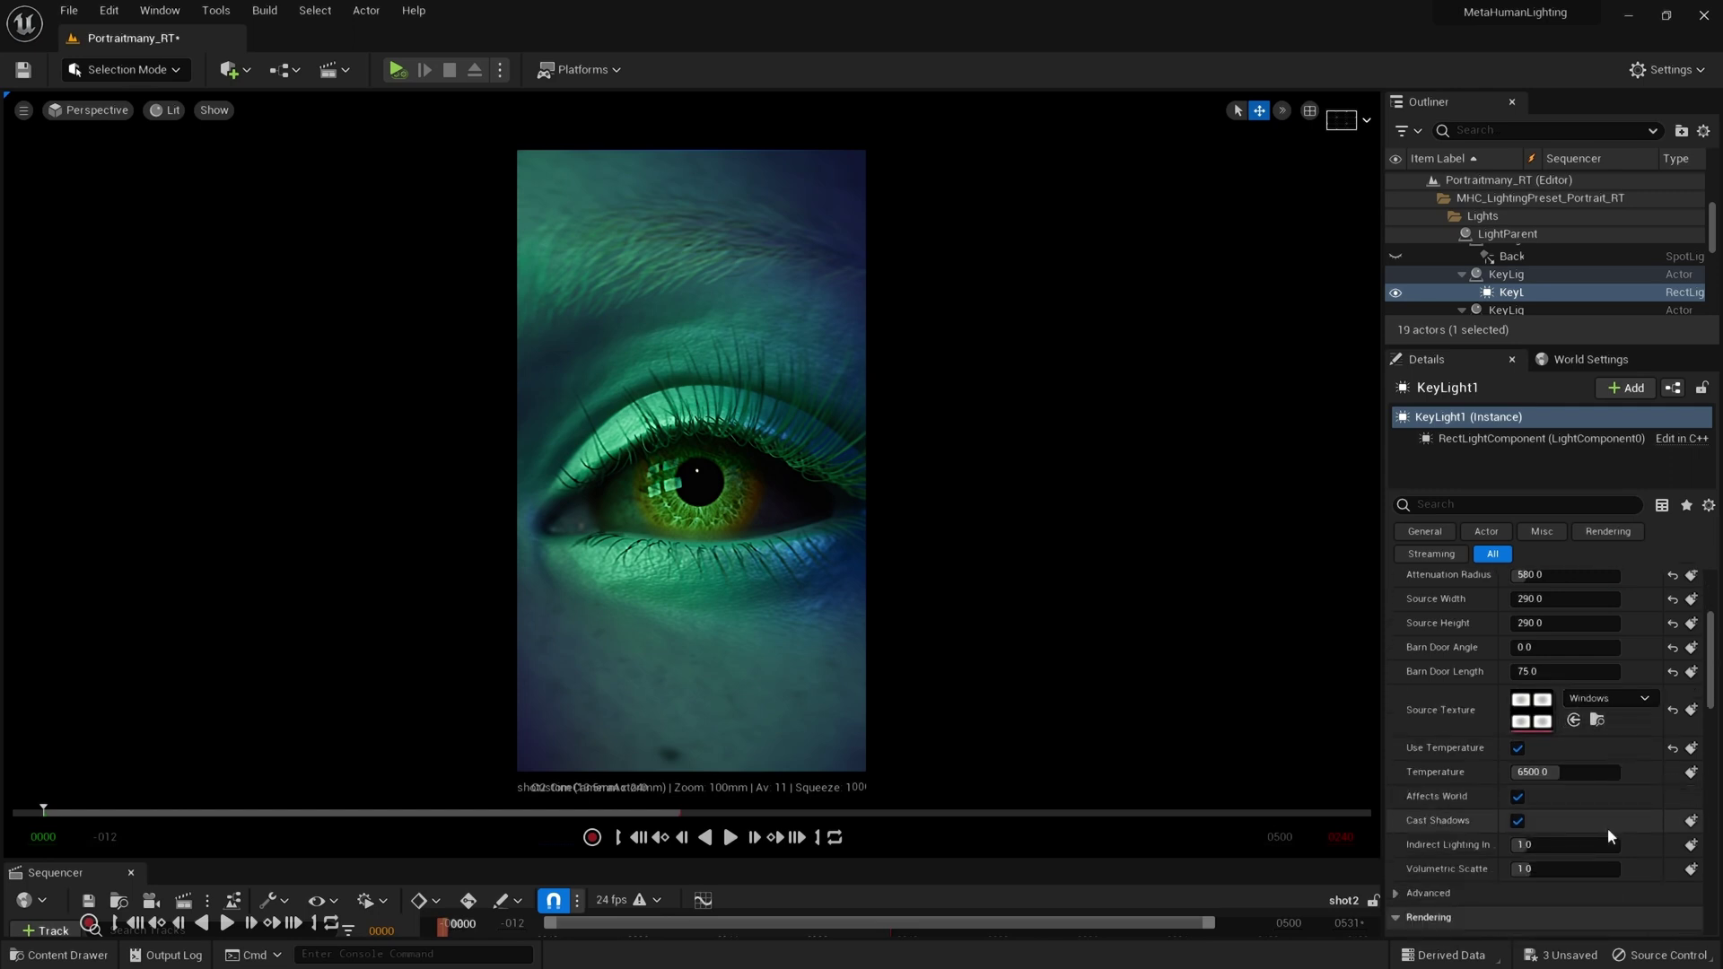
scroll(1607, 833, down, 4)
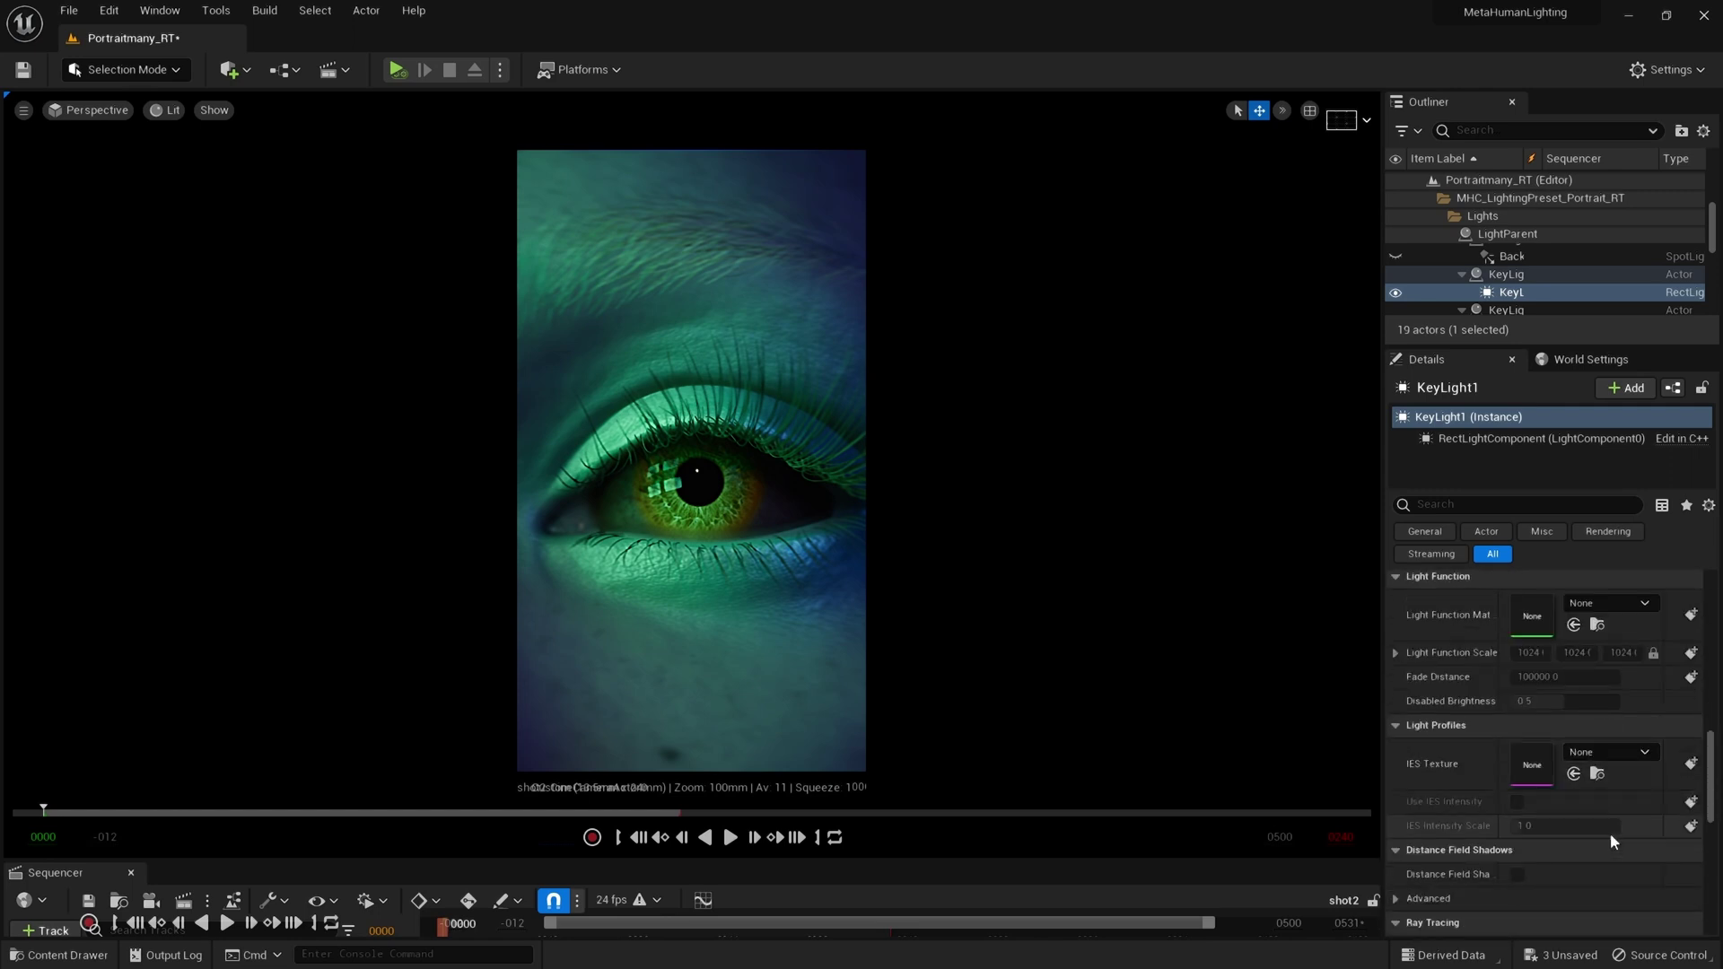
scroll(1641, 840, up, 8)
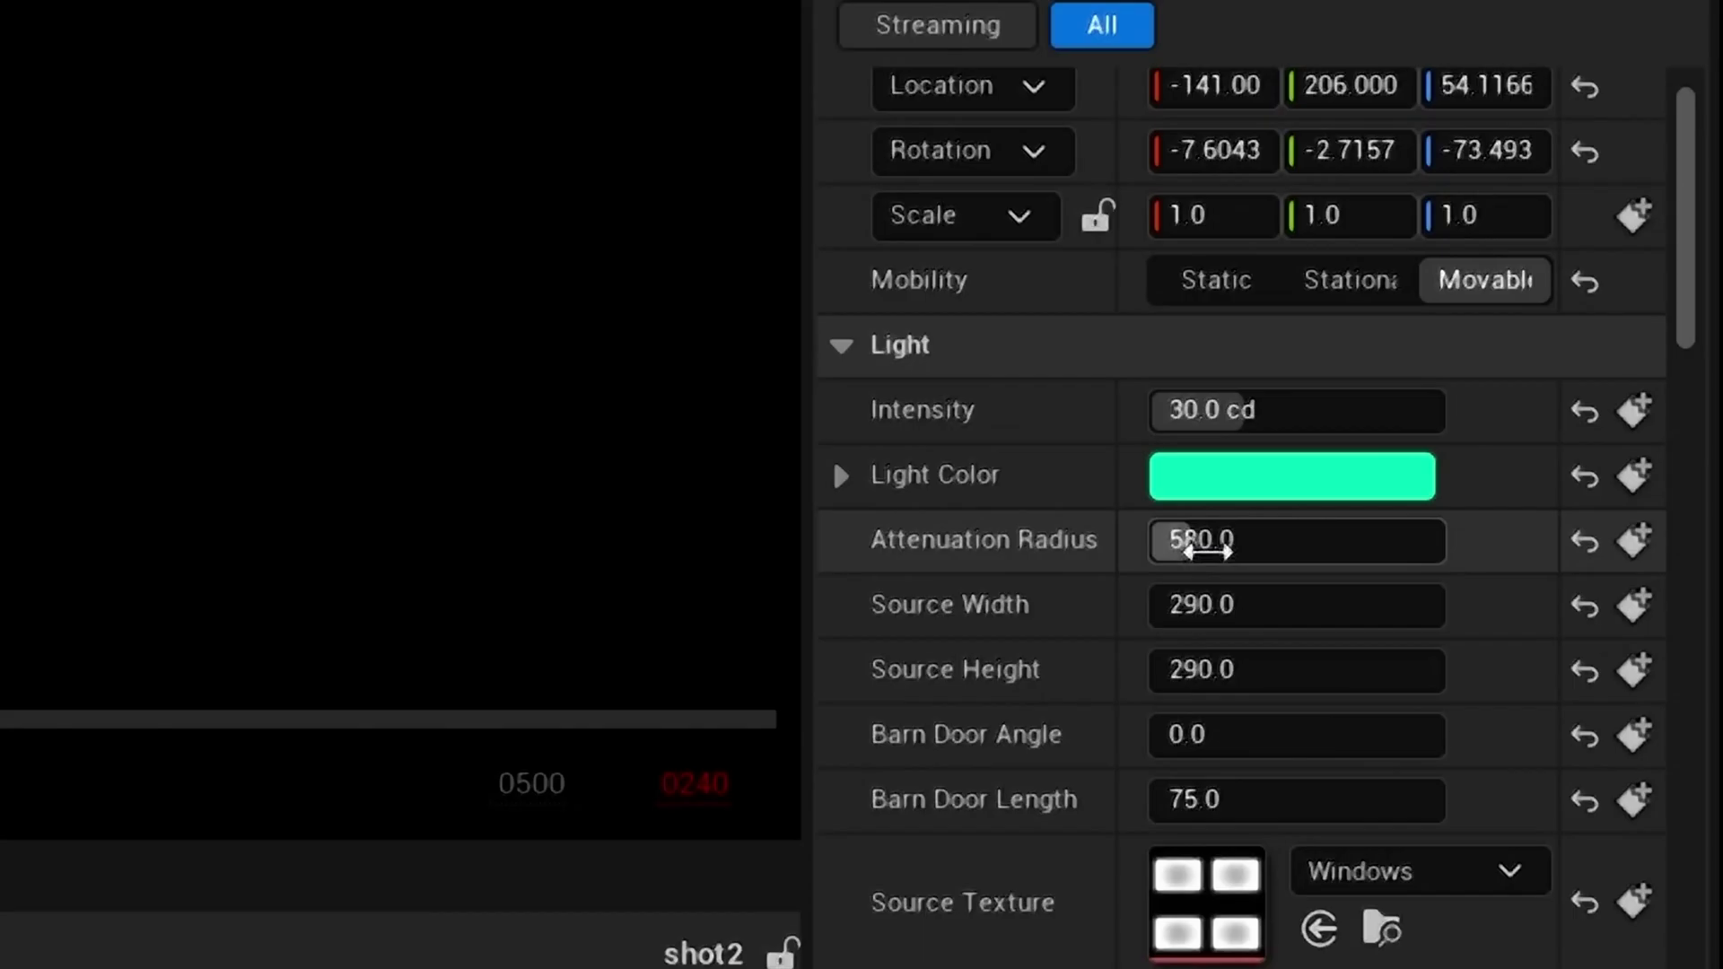
drag(1530, 746, 1447, 746)
drag(1296, 540, 1400, 539)
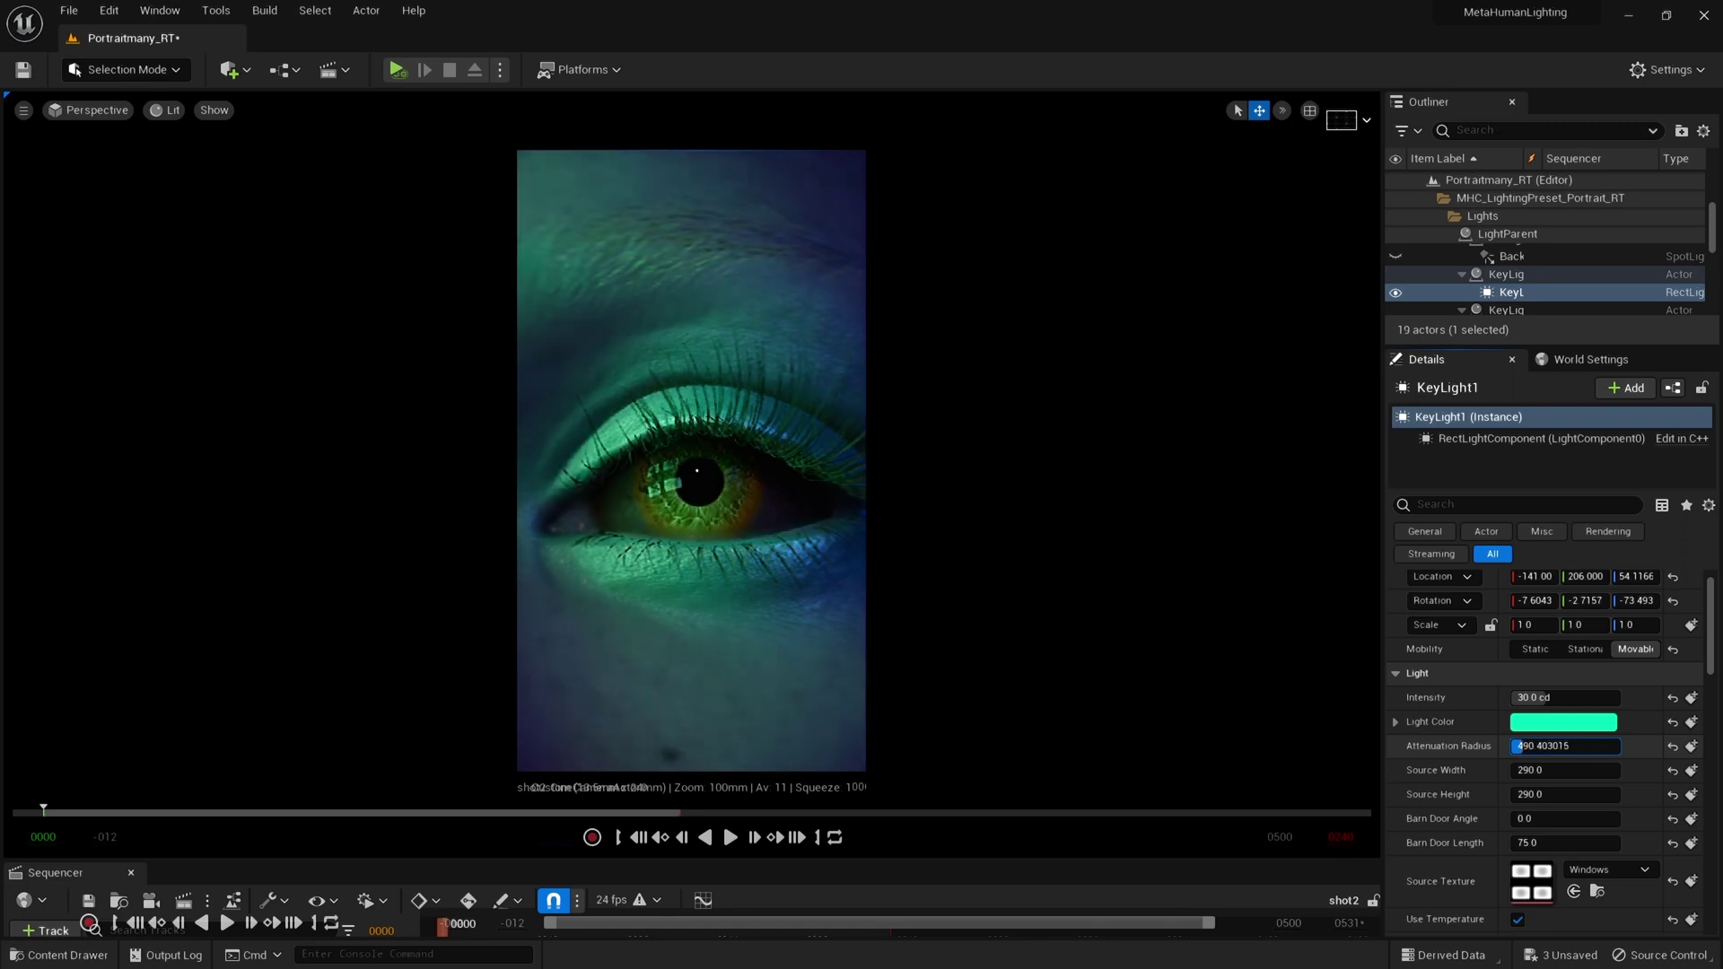
drag(1566, 746, 1616, 746)
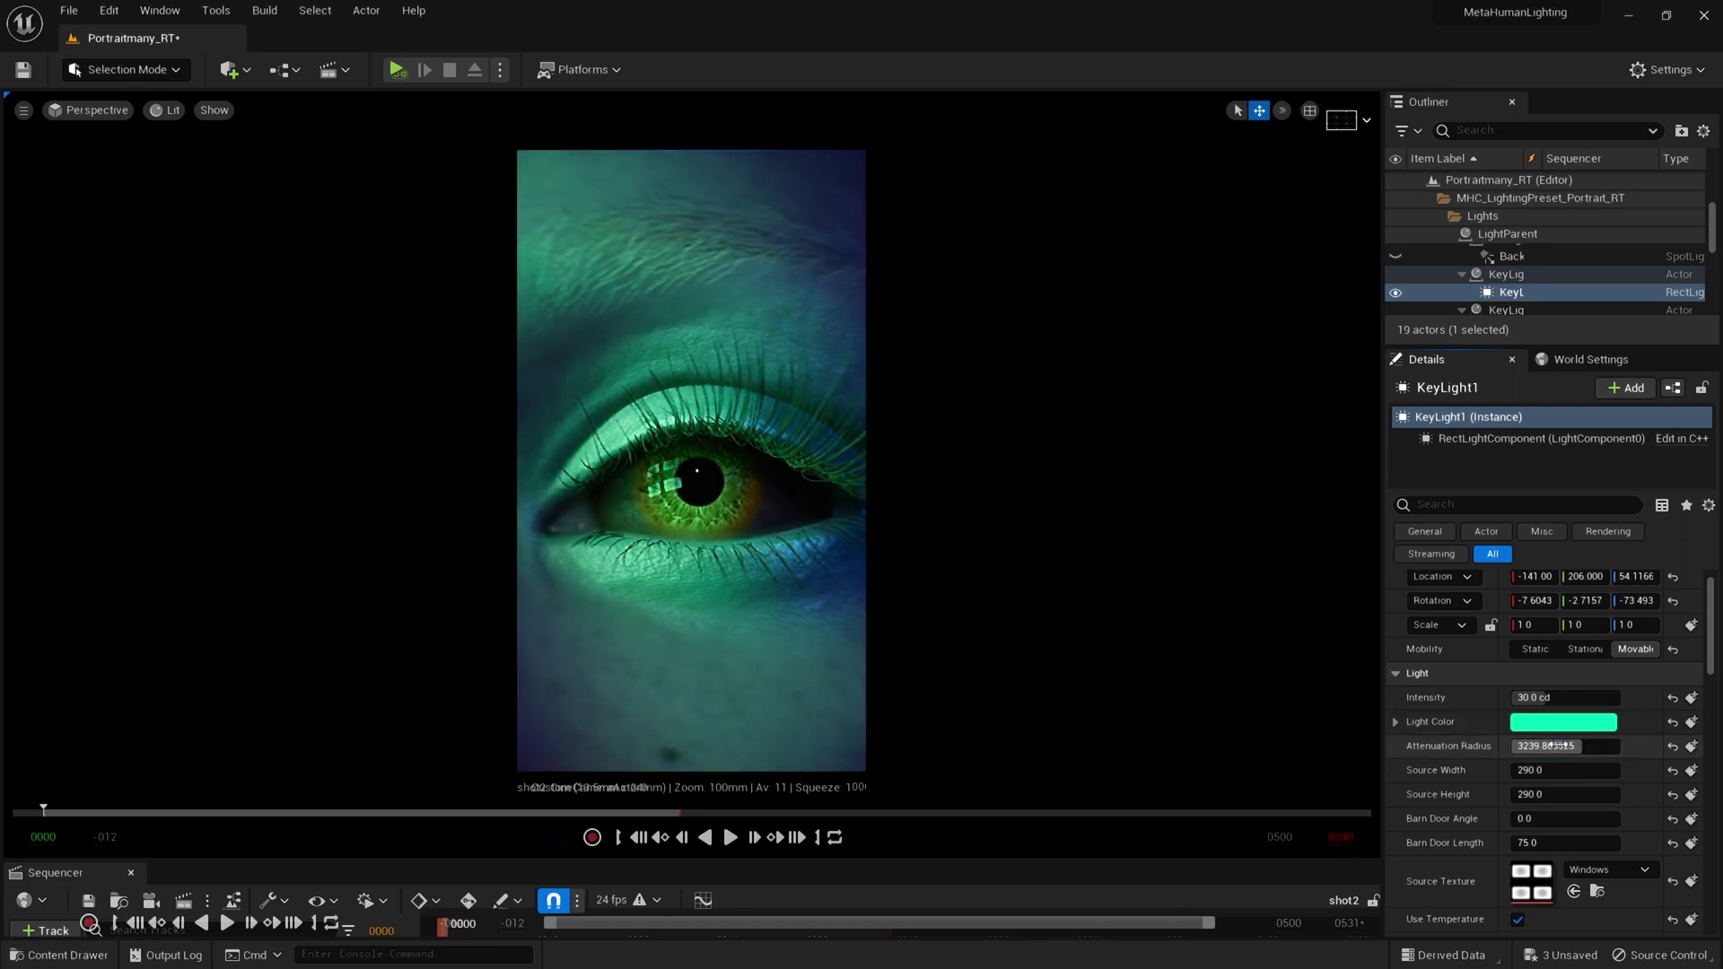
click(1560, 746)
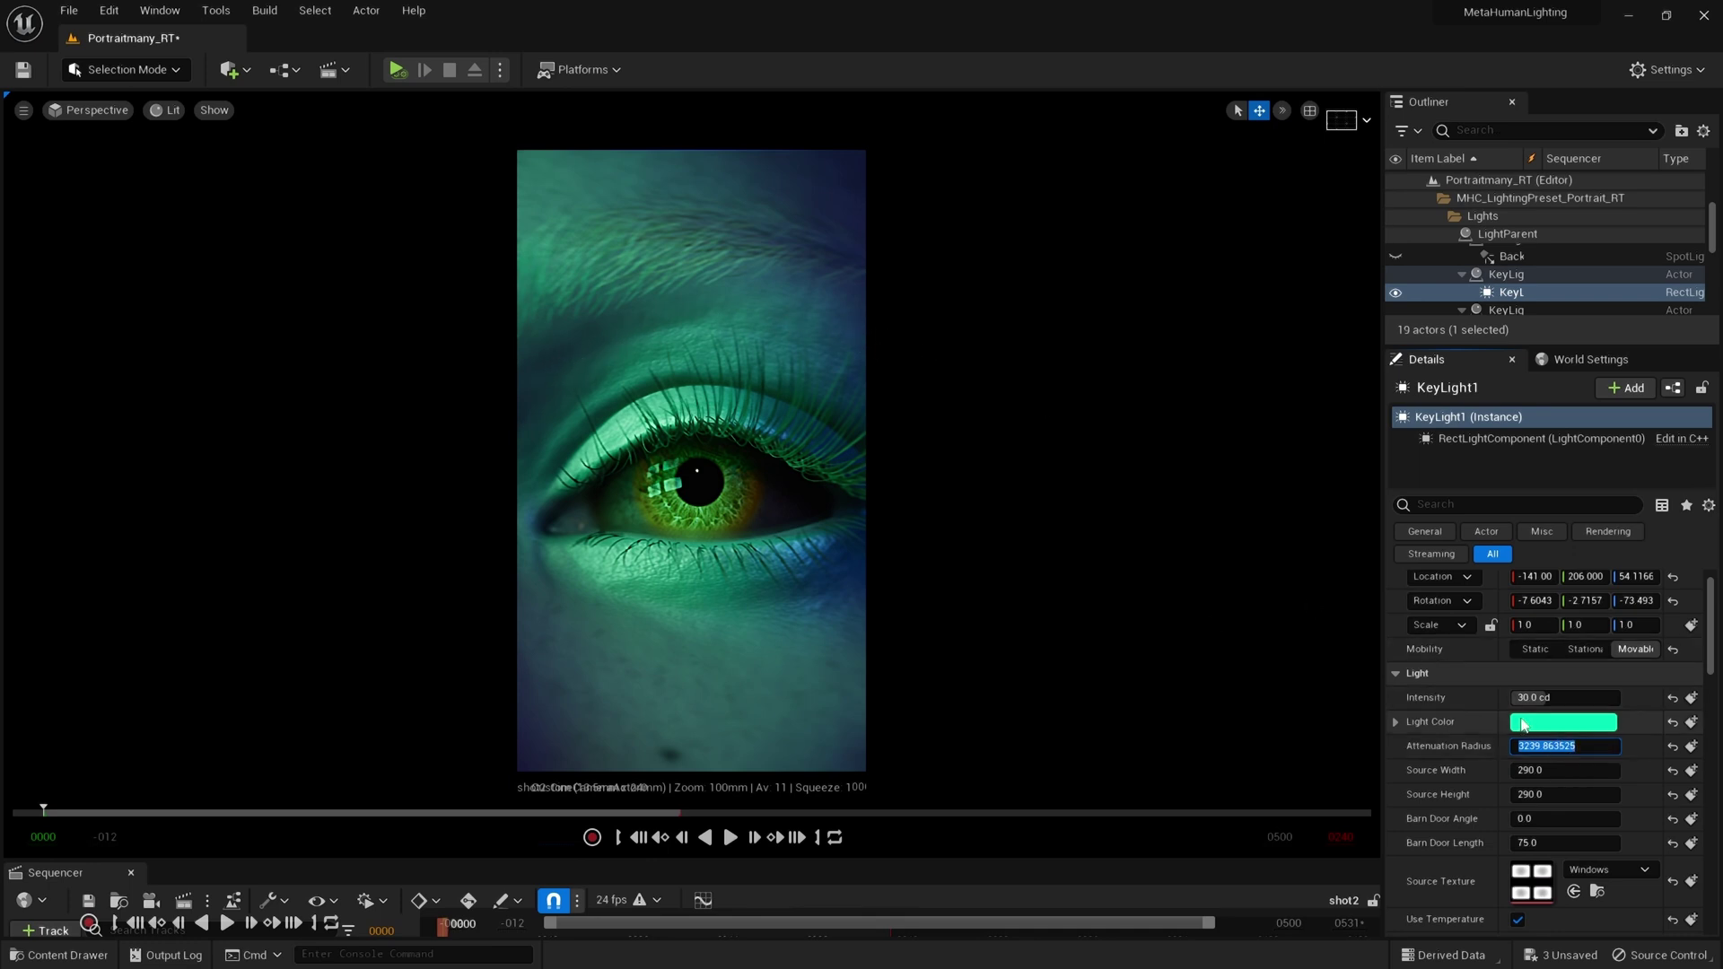
text(53)
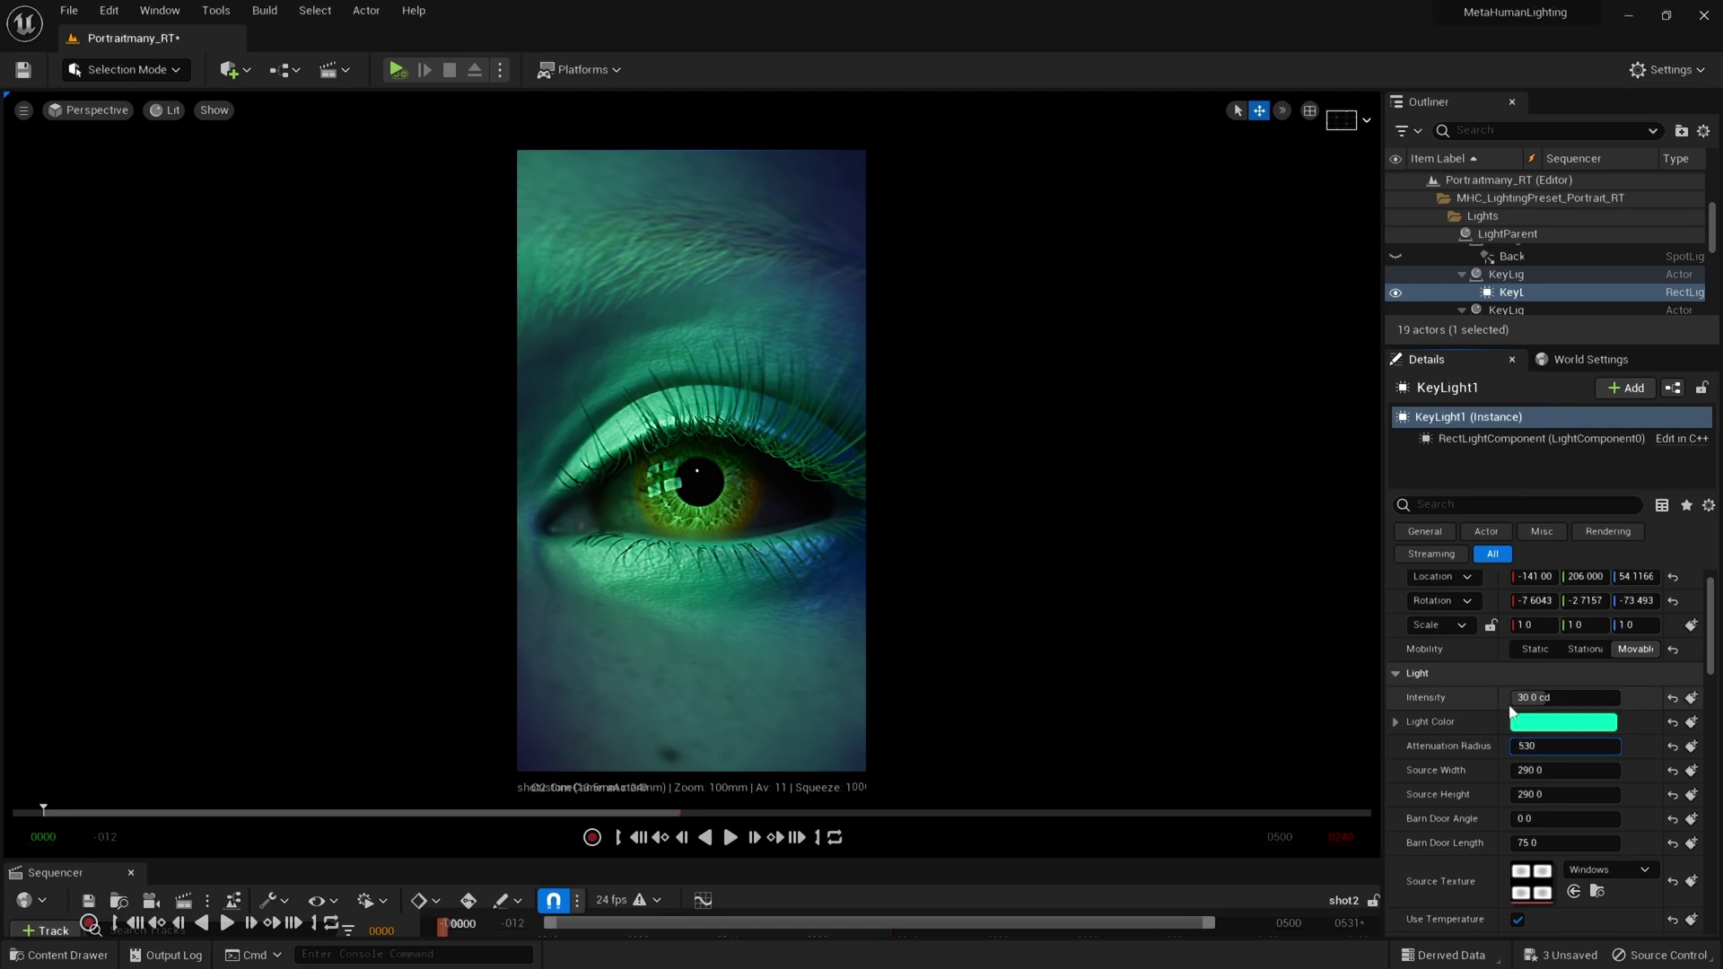
text(0)
key(Return)
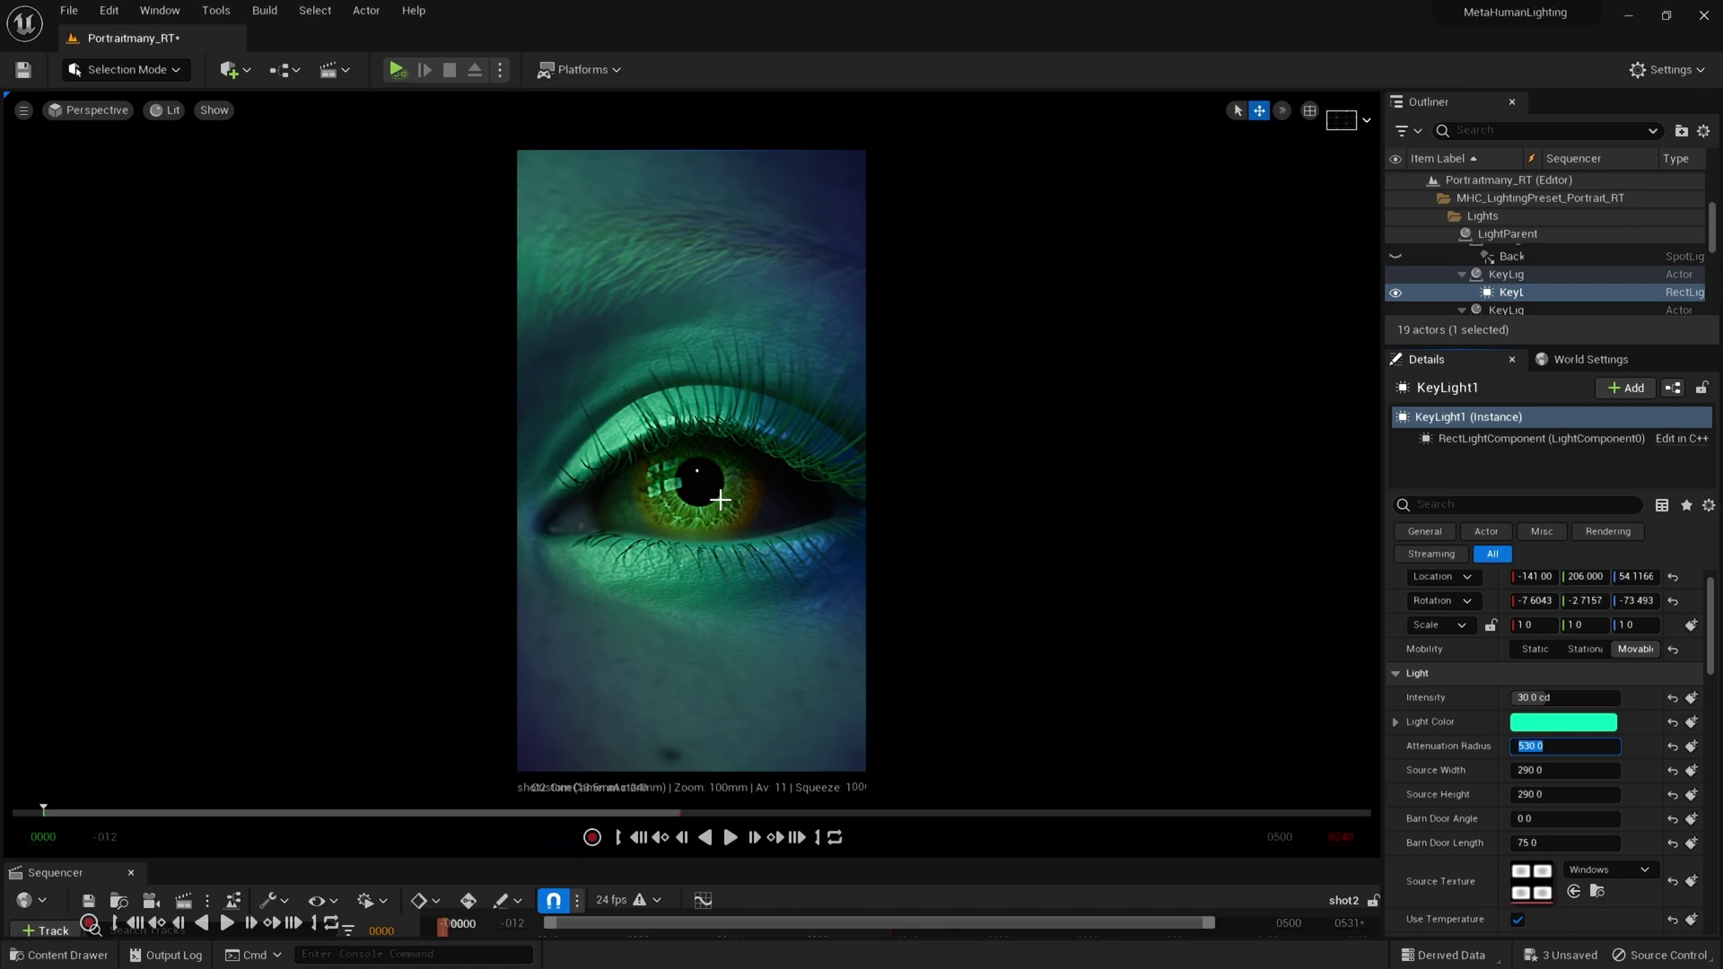
key(Return)
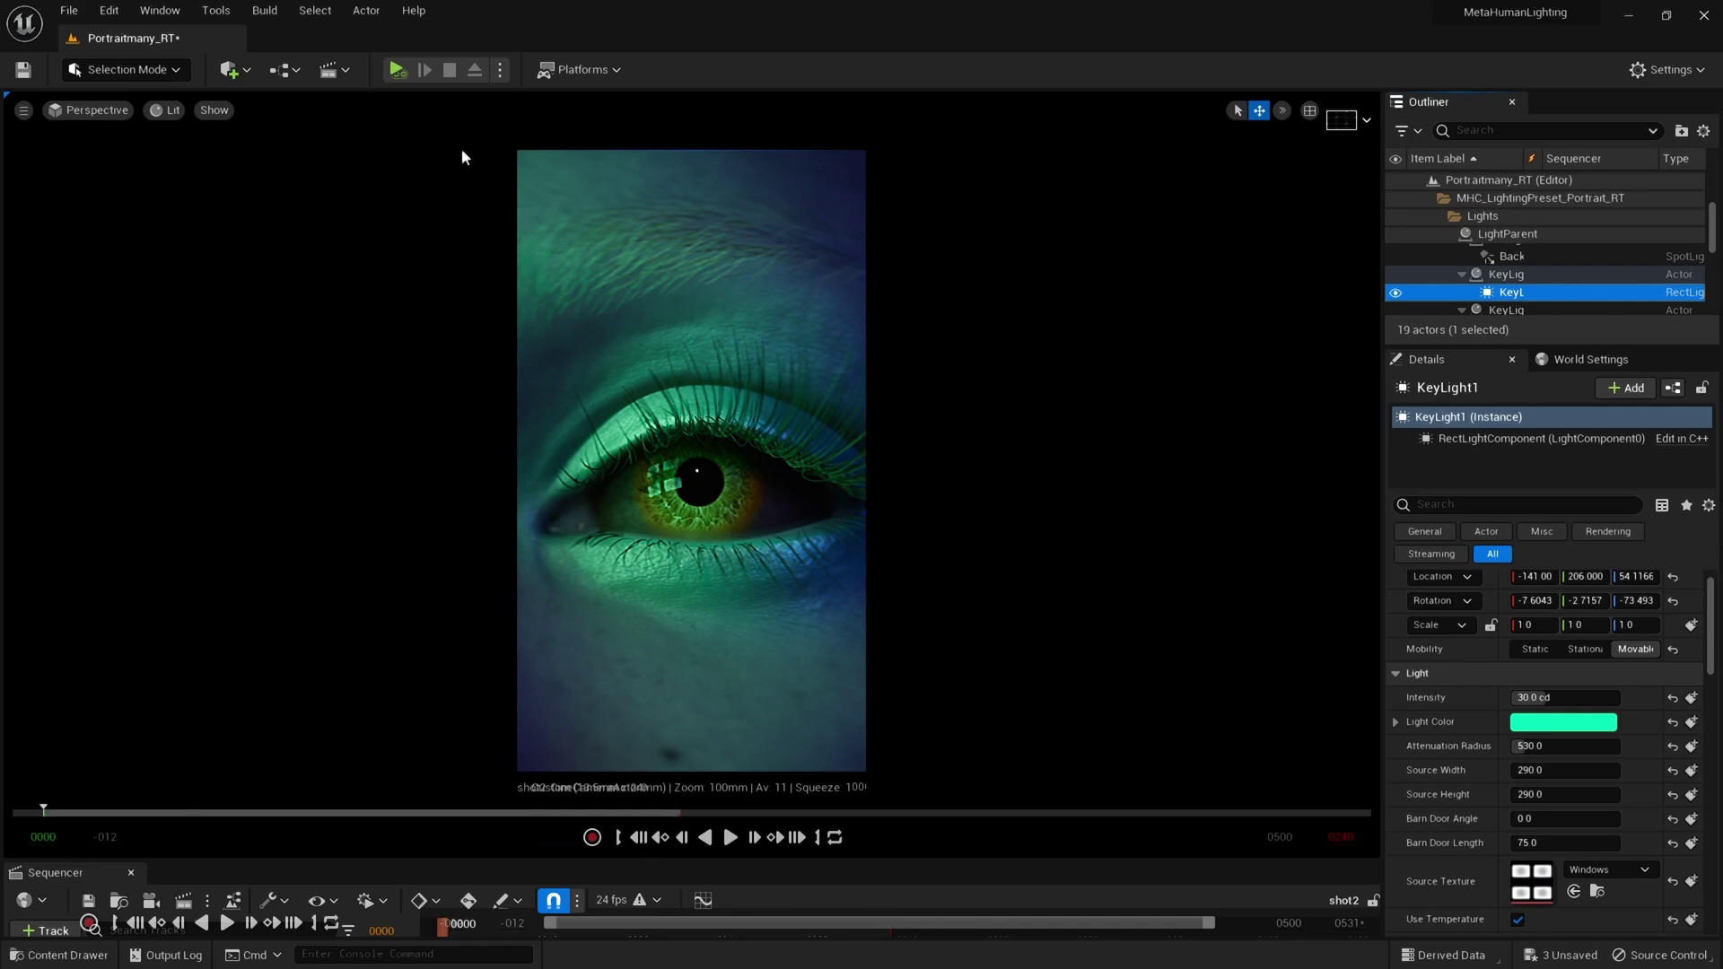
Step: Start a Play In Editor session and play the shot2 eye close-up as the eyelid lowers
click(398, 69)
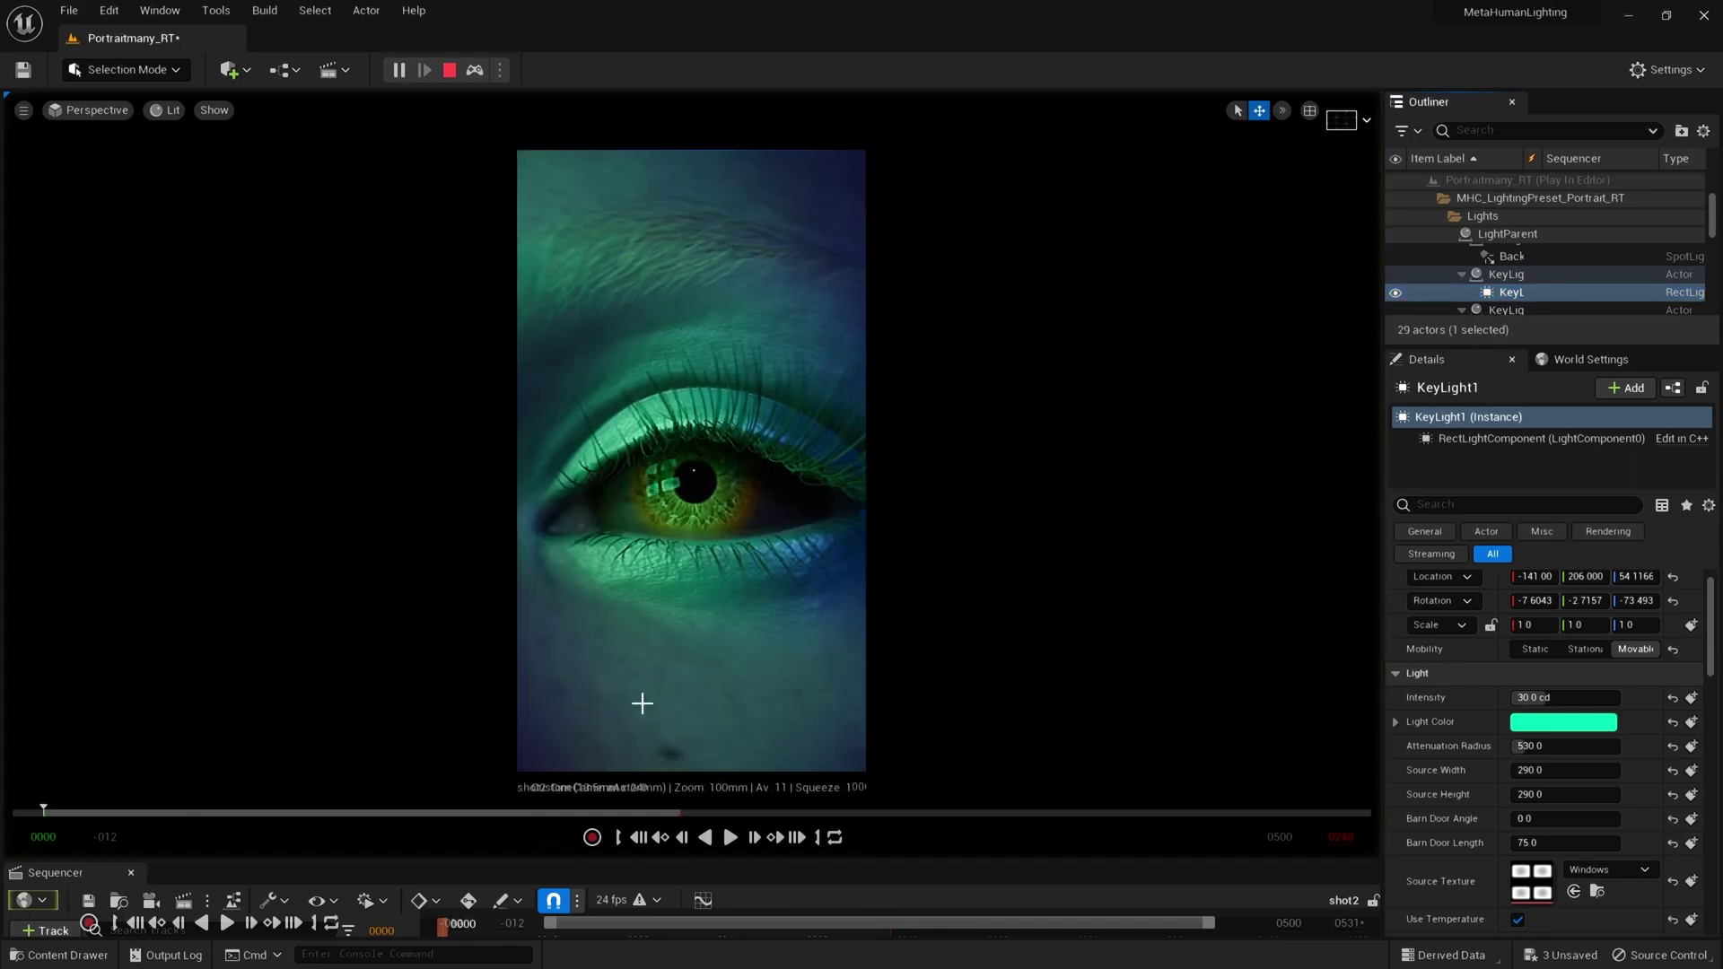
click(729, 836)
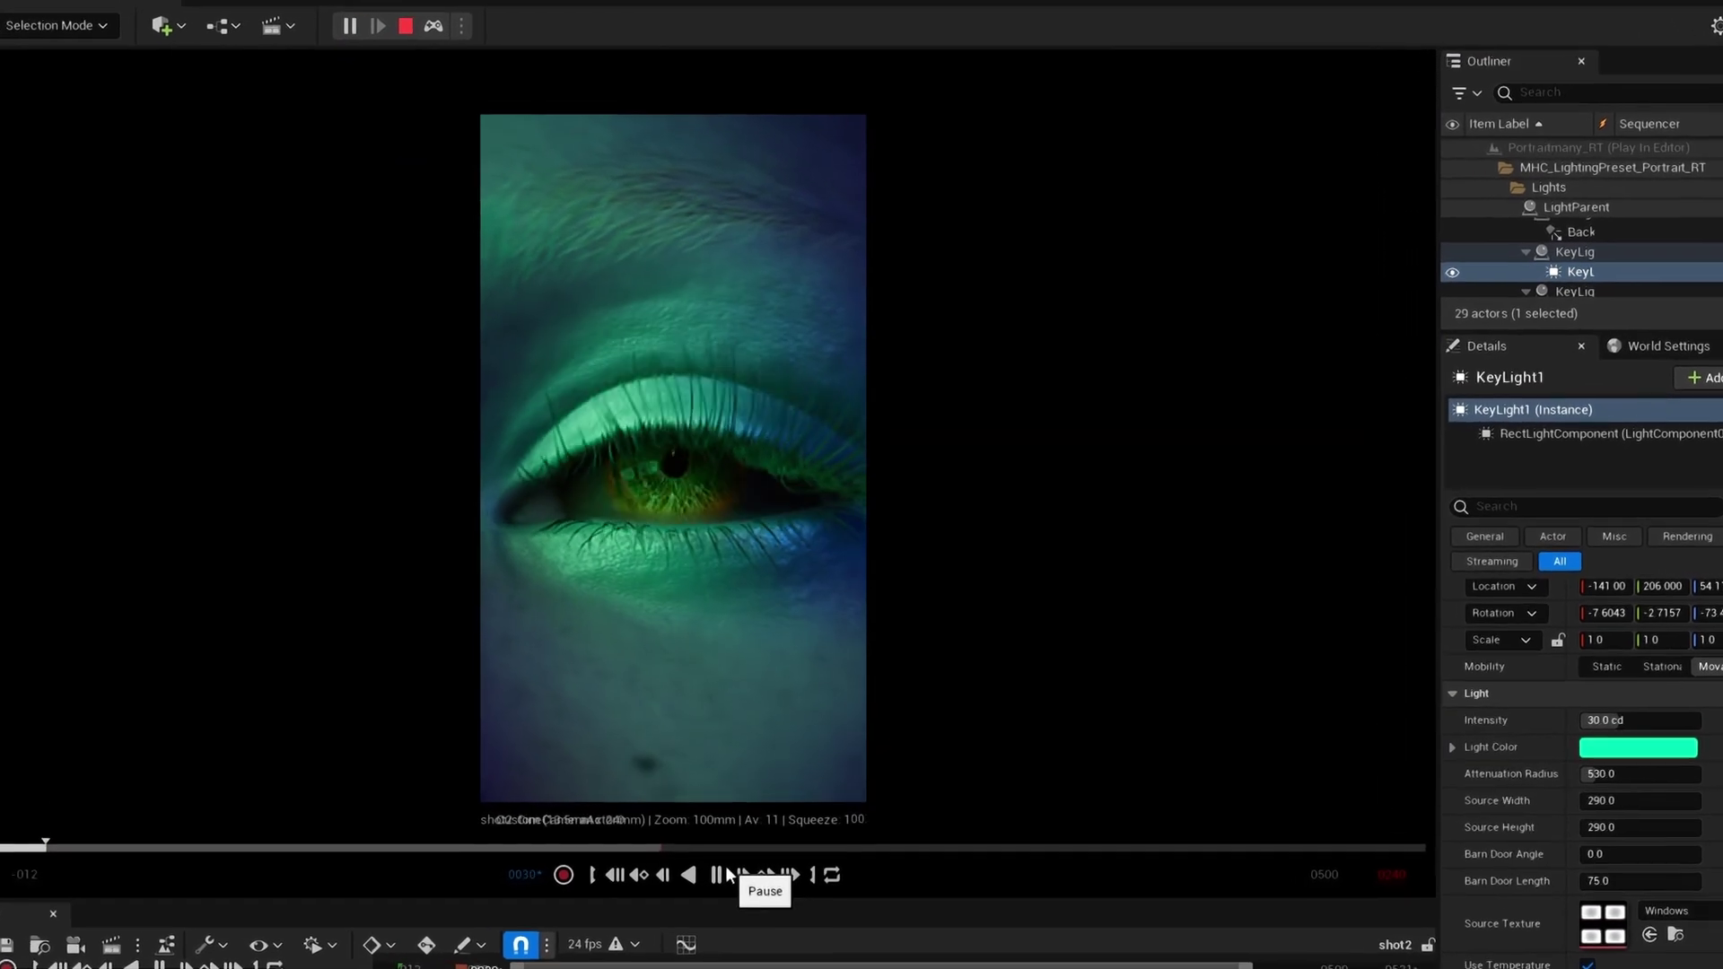